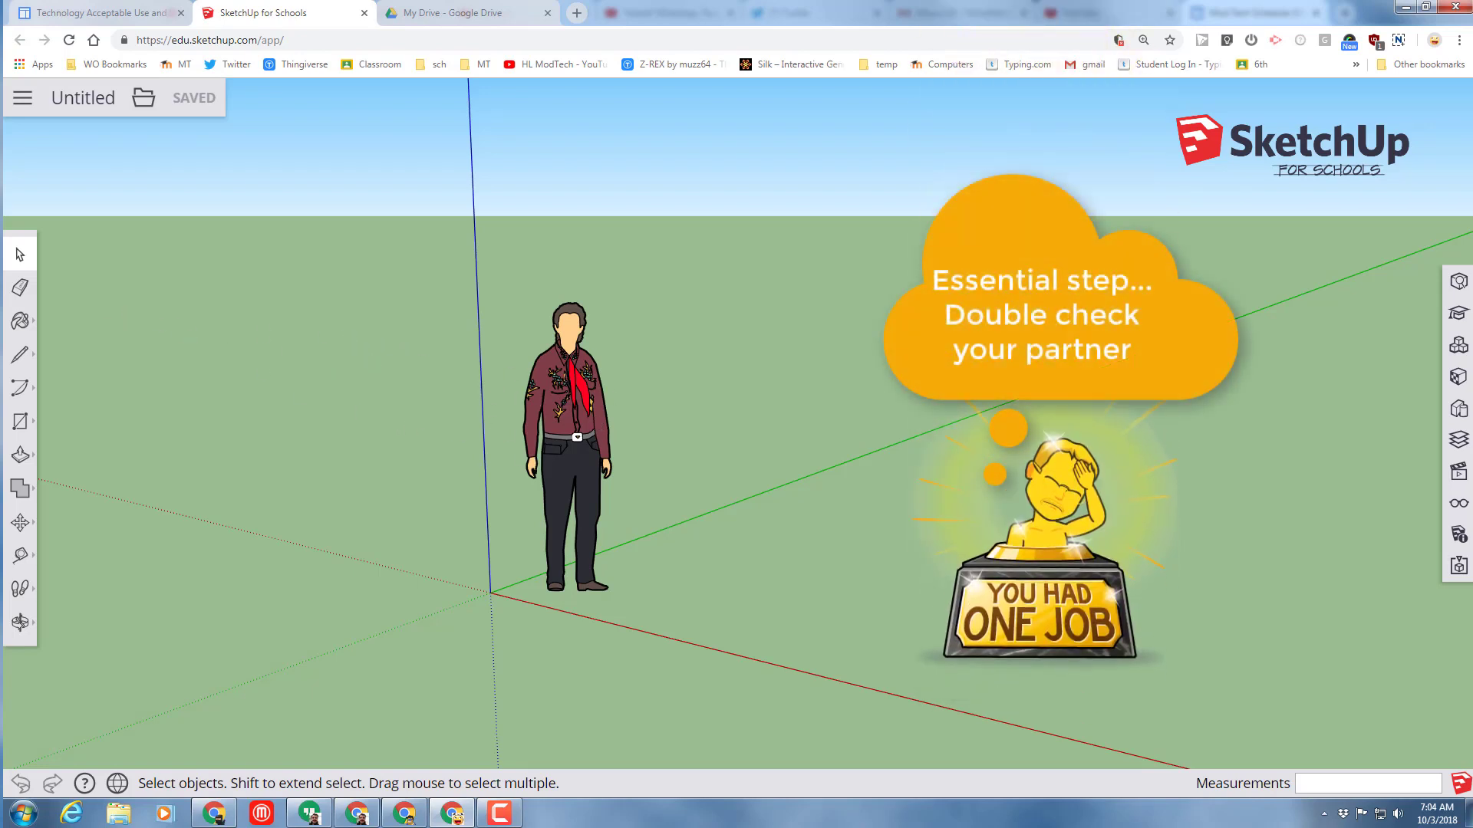
- Create a new model from the Simple Template - Millimeters
{"action": "left_click", "coordinate": [22, 98]}
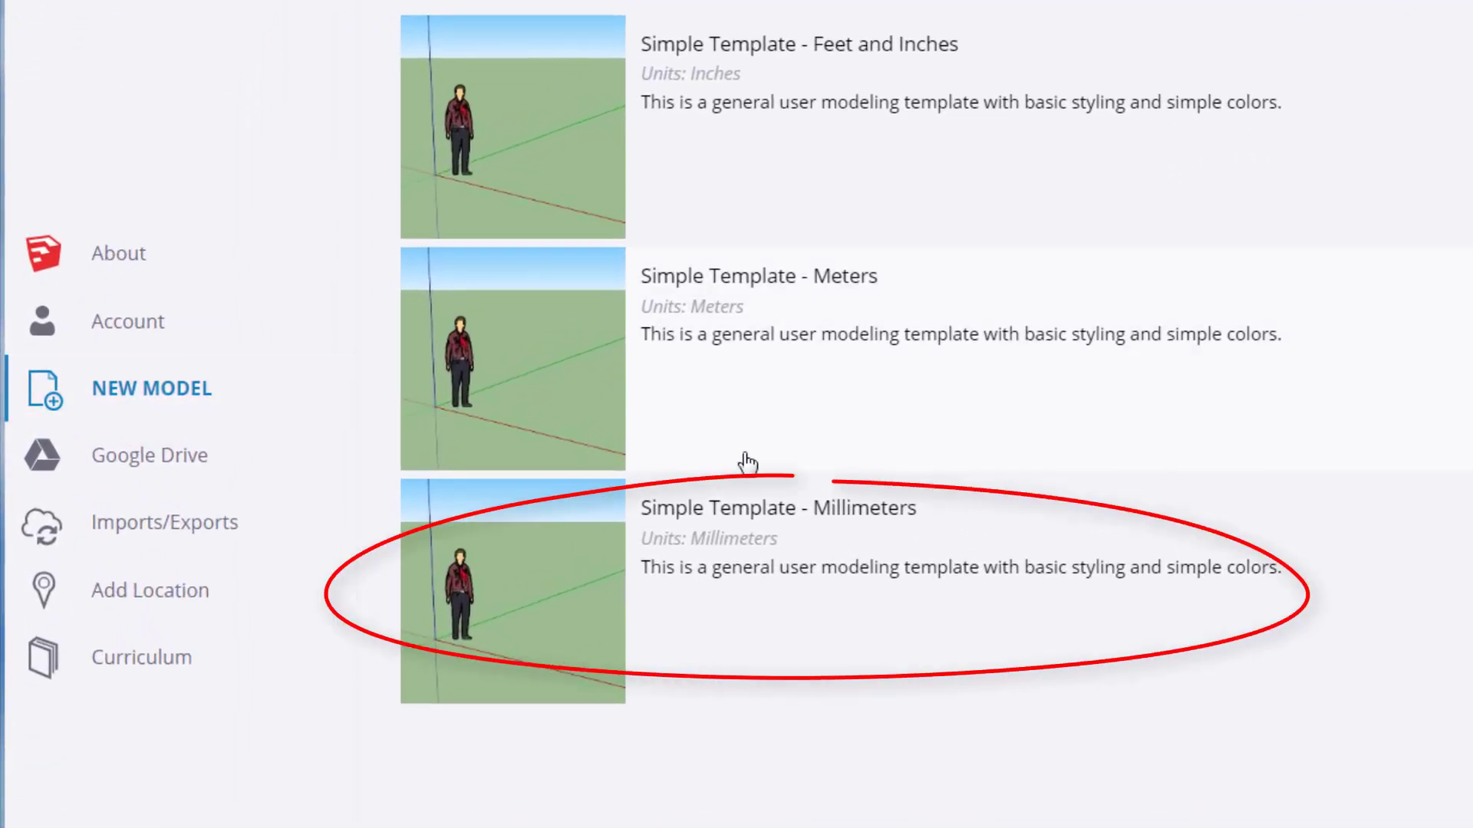
{"action": "left_click", "coordinate": [567, 576]}
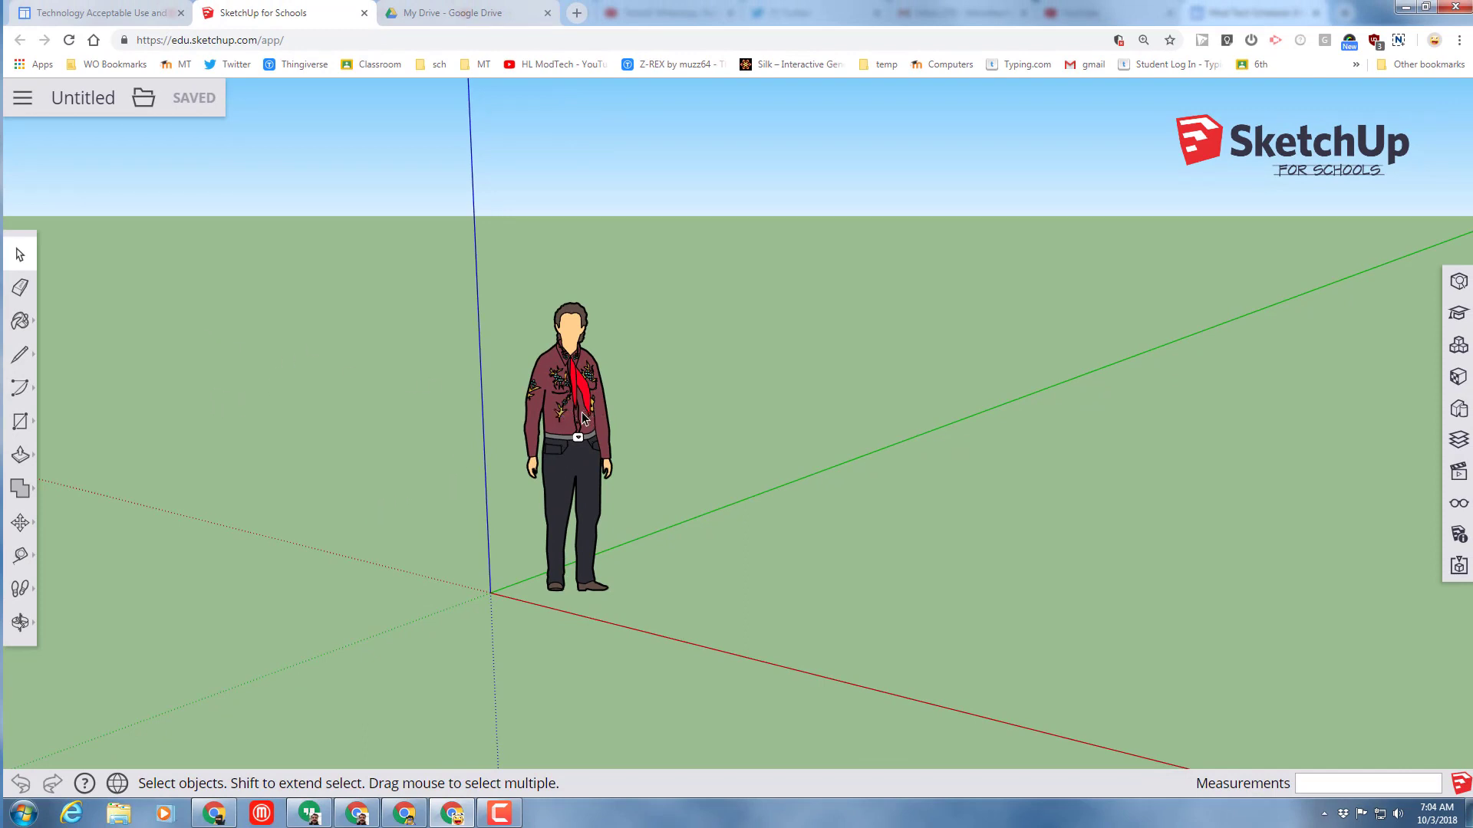
- Delete the person figure and draw a 70 x 25 mm rectangle from the origin
{"action": "left_click", "coordinate": [569, 439]}
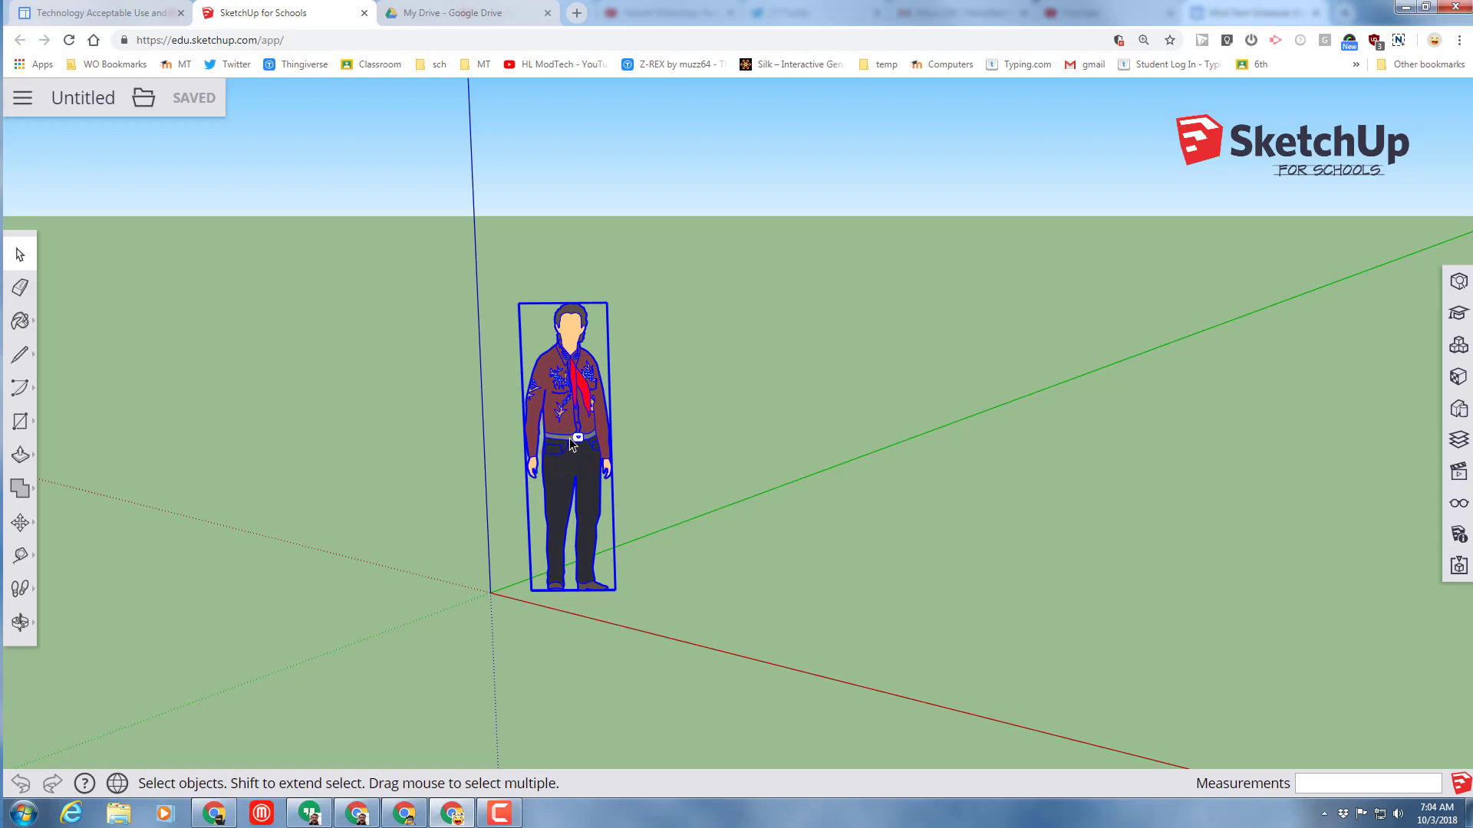
{"action": "key", "text": "Delete"}
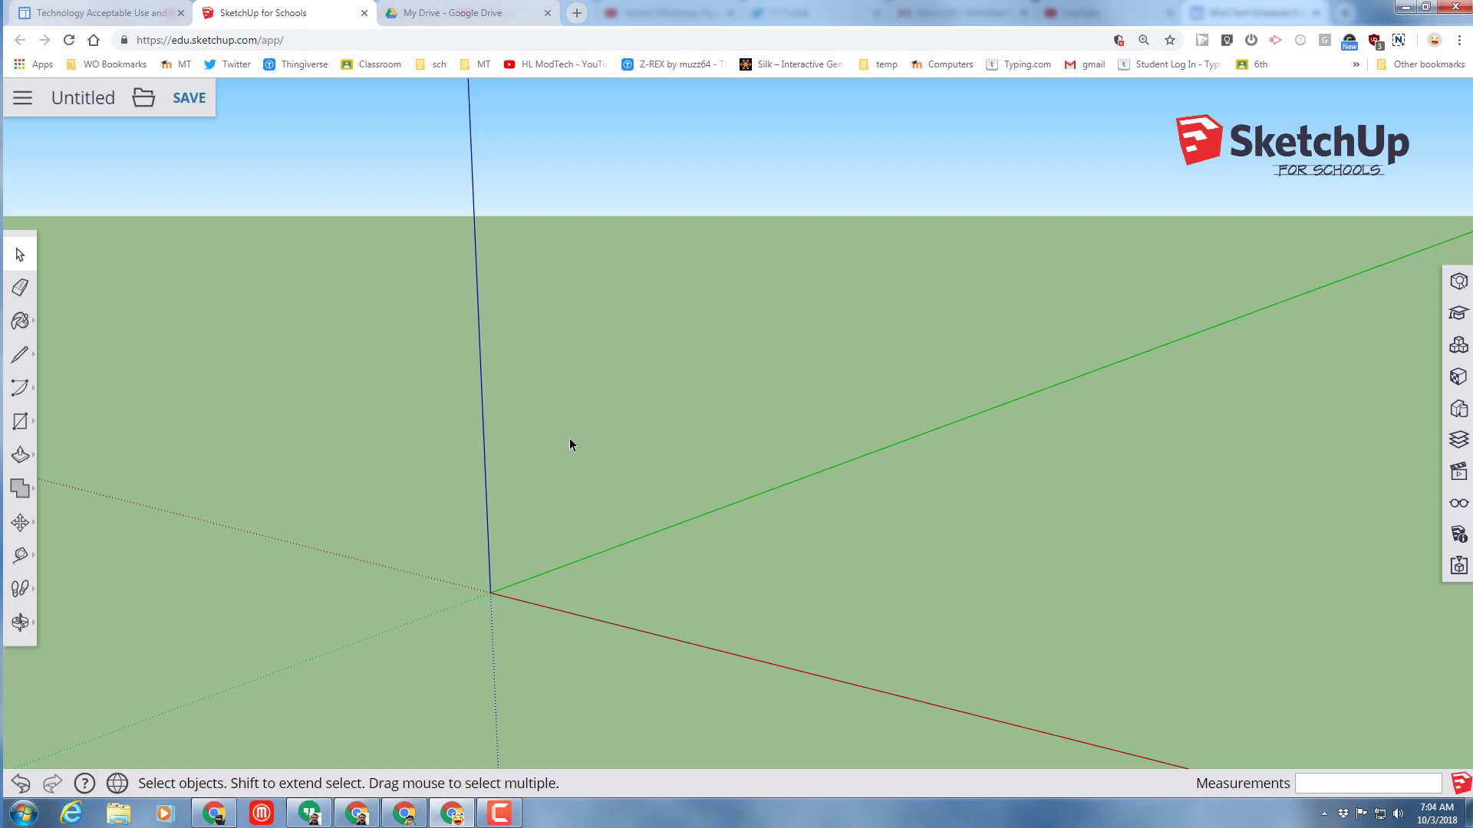
{"action": "left_click", "coordinate": [17, 423]}
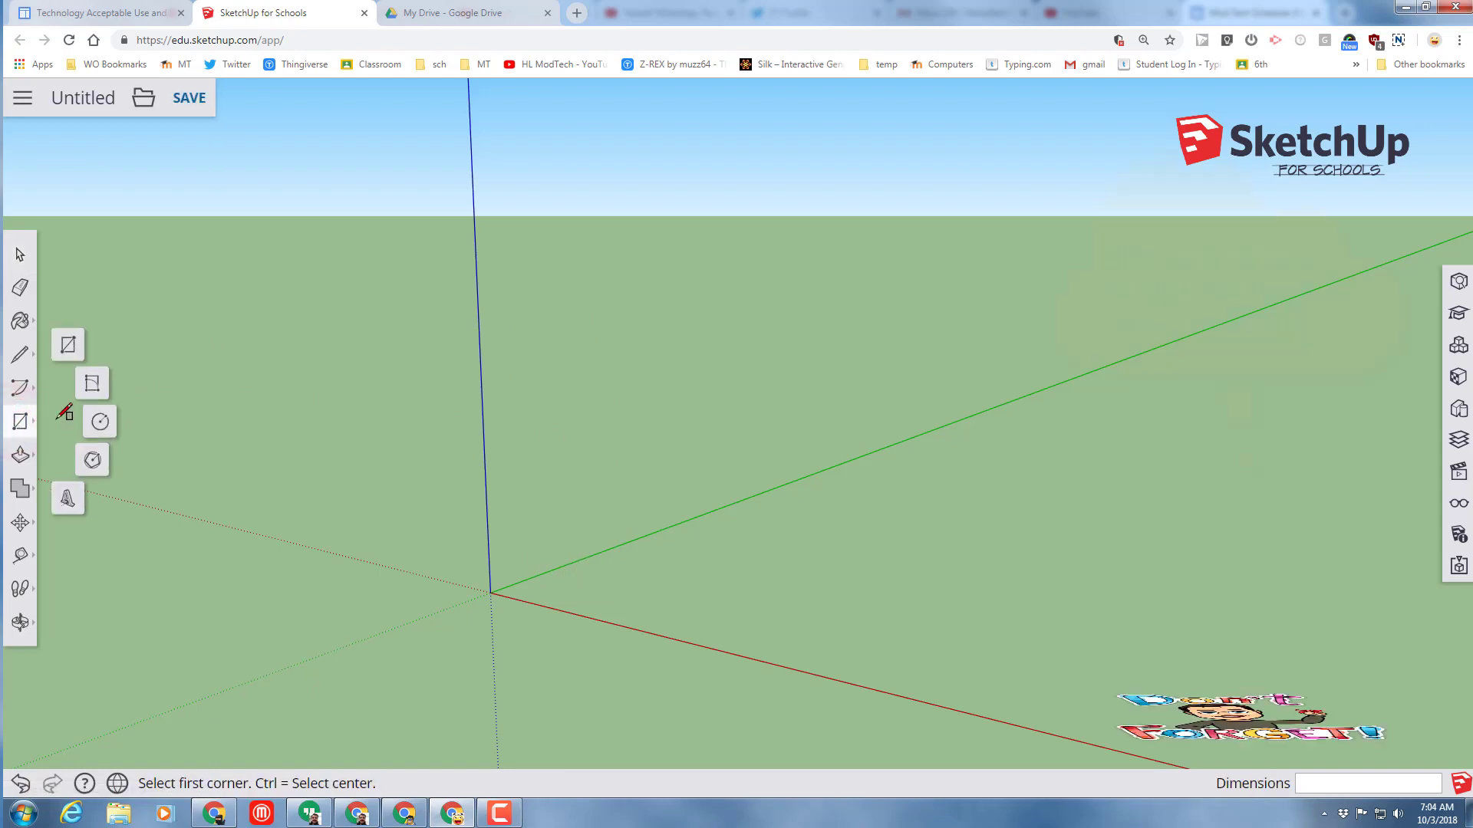
{"action": "left_click", "coordinate": [67, 344]}
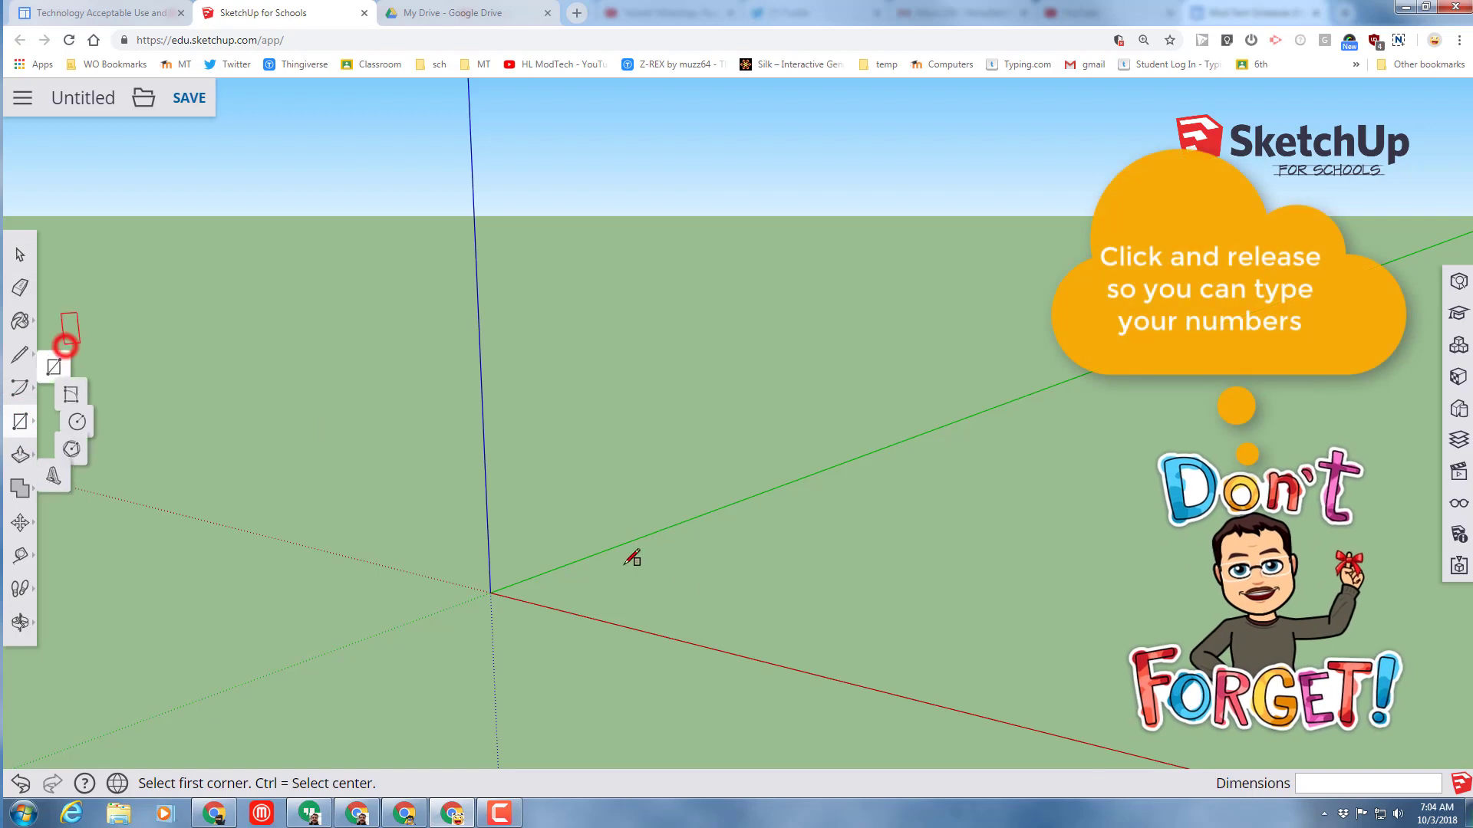
{"action": "left_click", "coordinate": [491, 592]}
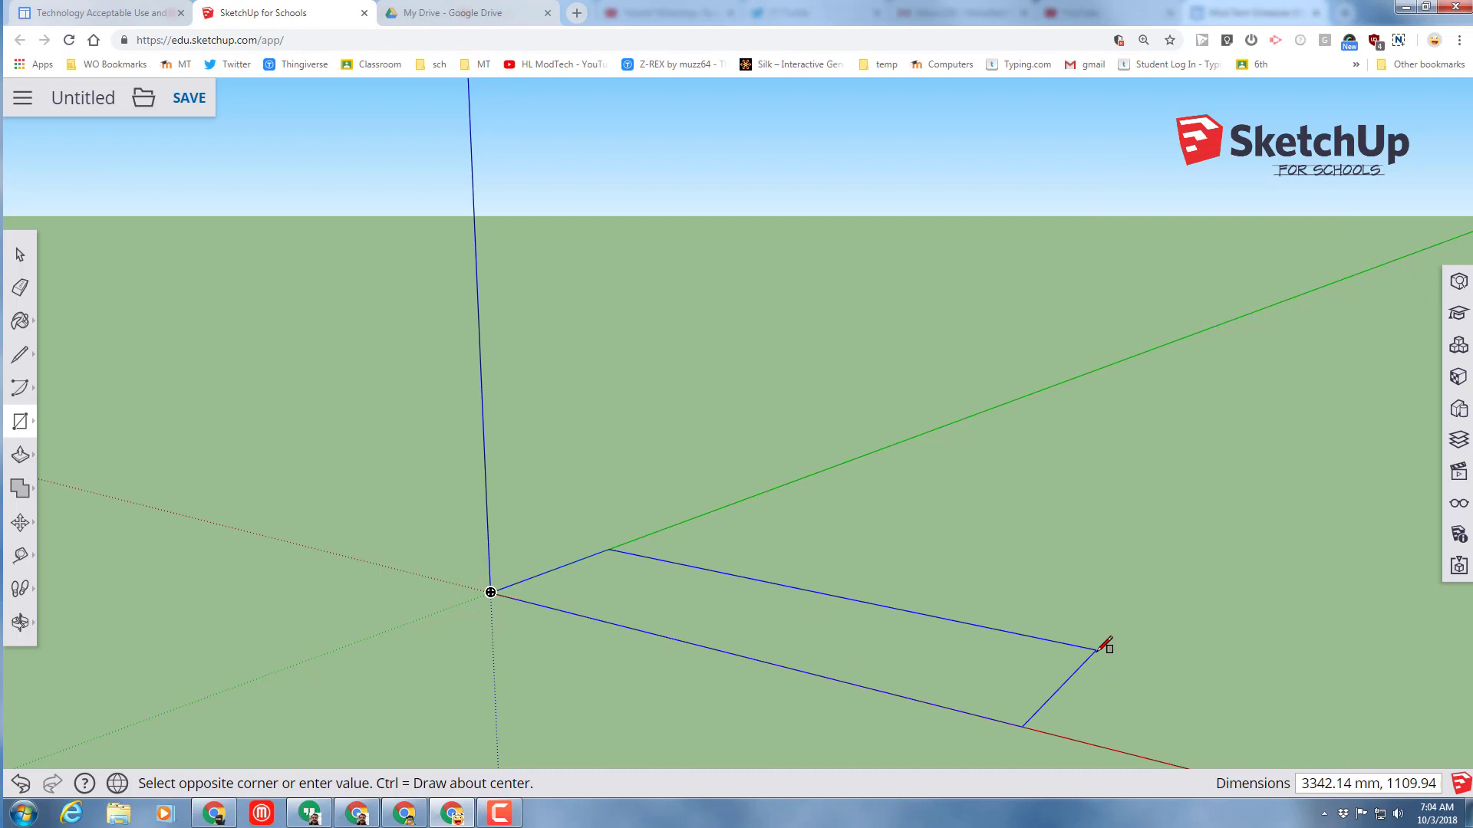
{"action": "type", "text": "70,25"}
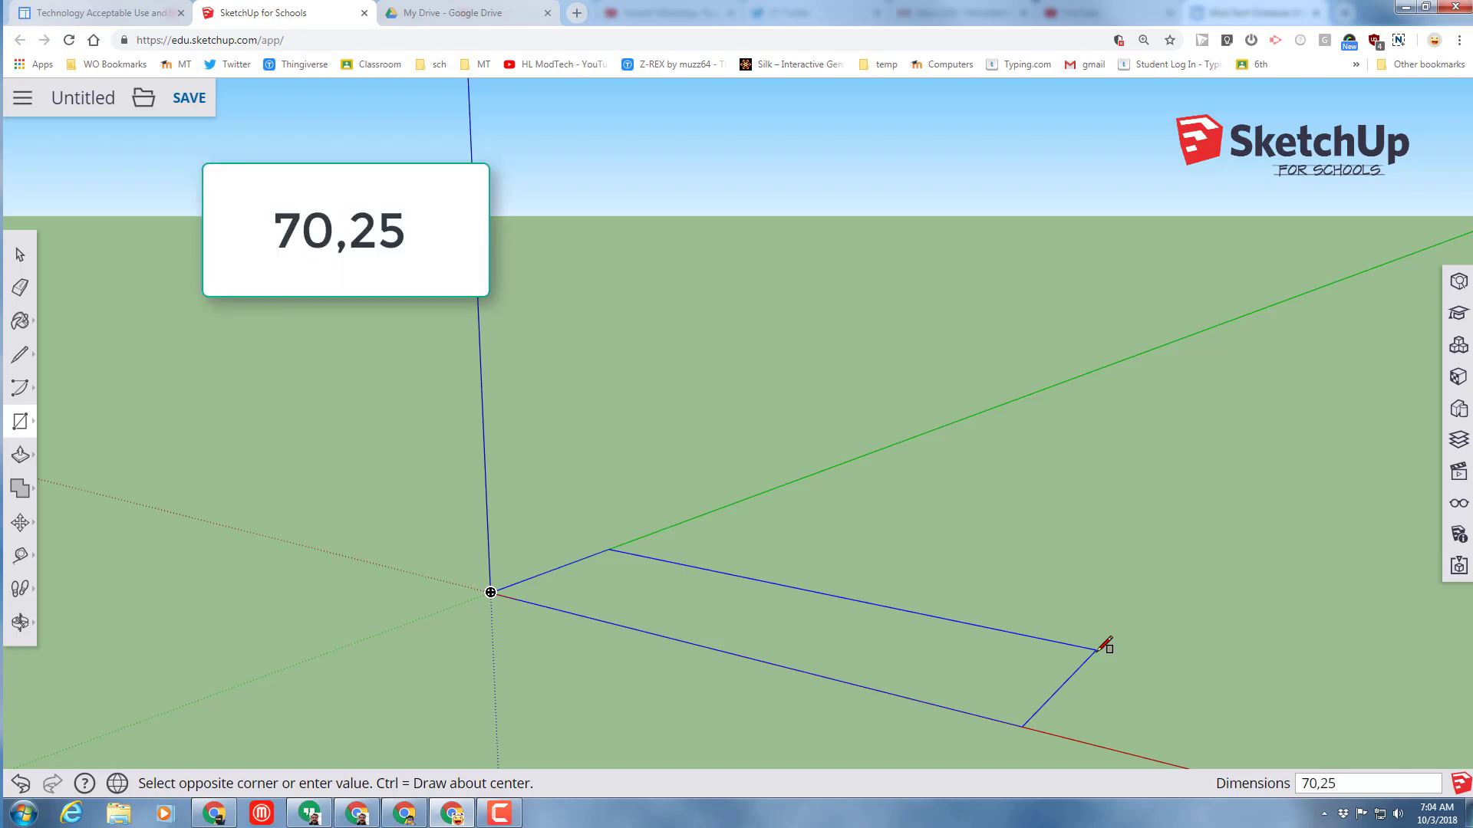
{"action": "key", "text": "Return"}
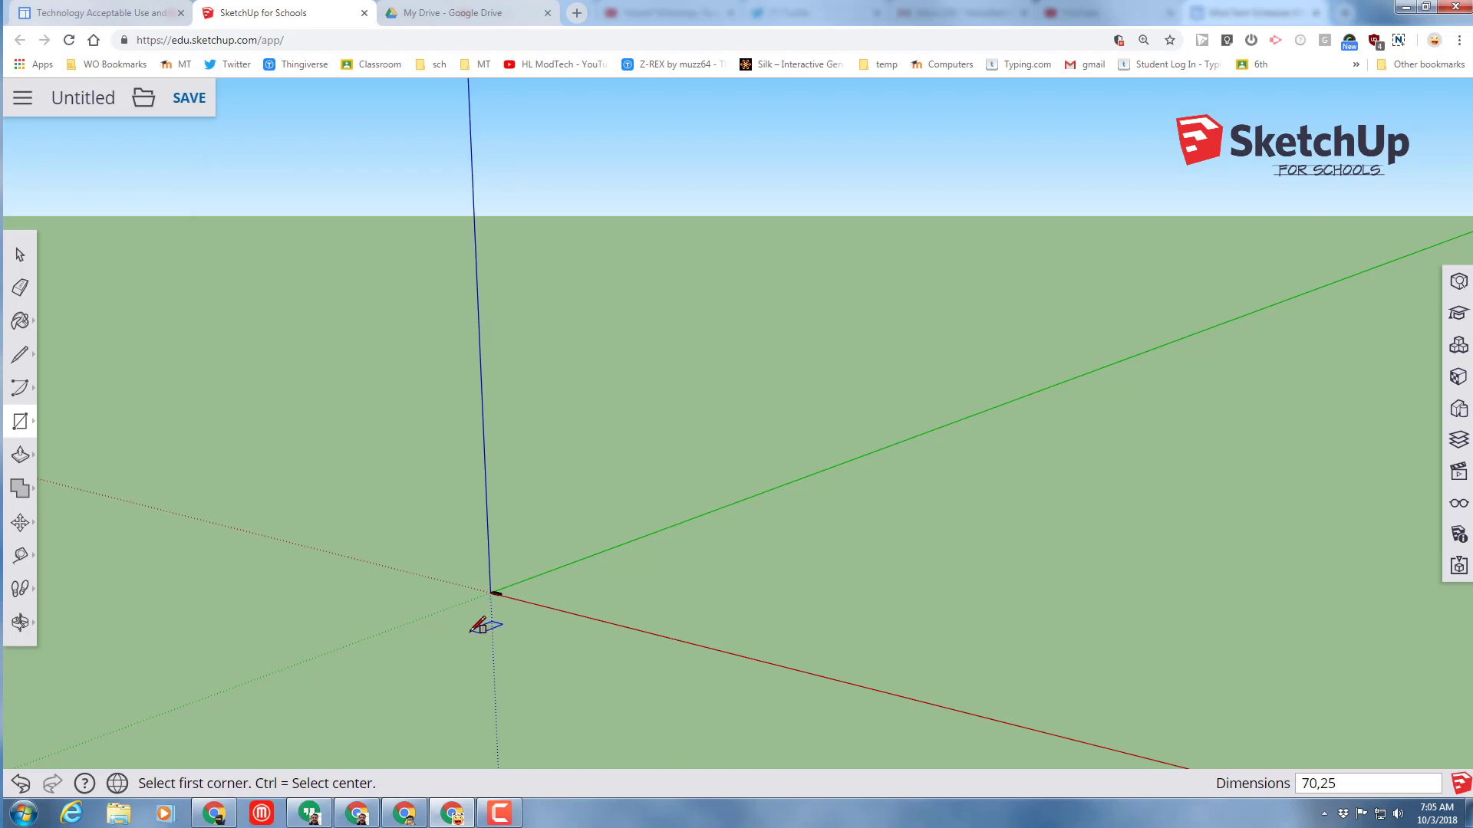
- Zoom to the rectangle and push/pull its face up into a 2 mm thick slab
{"action": "key", "text": "o"}
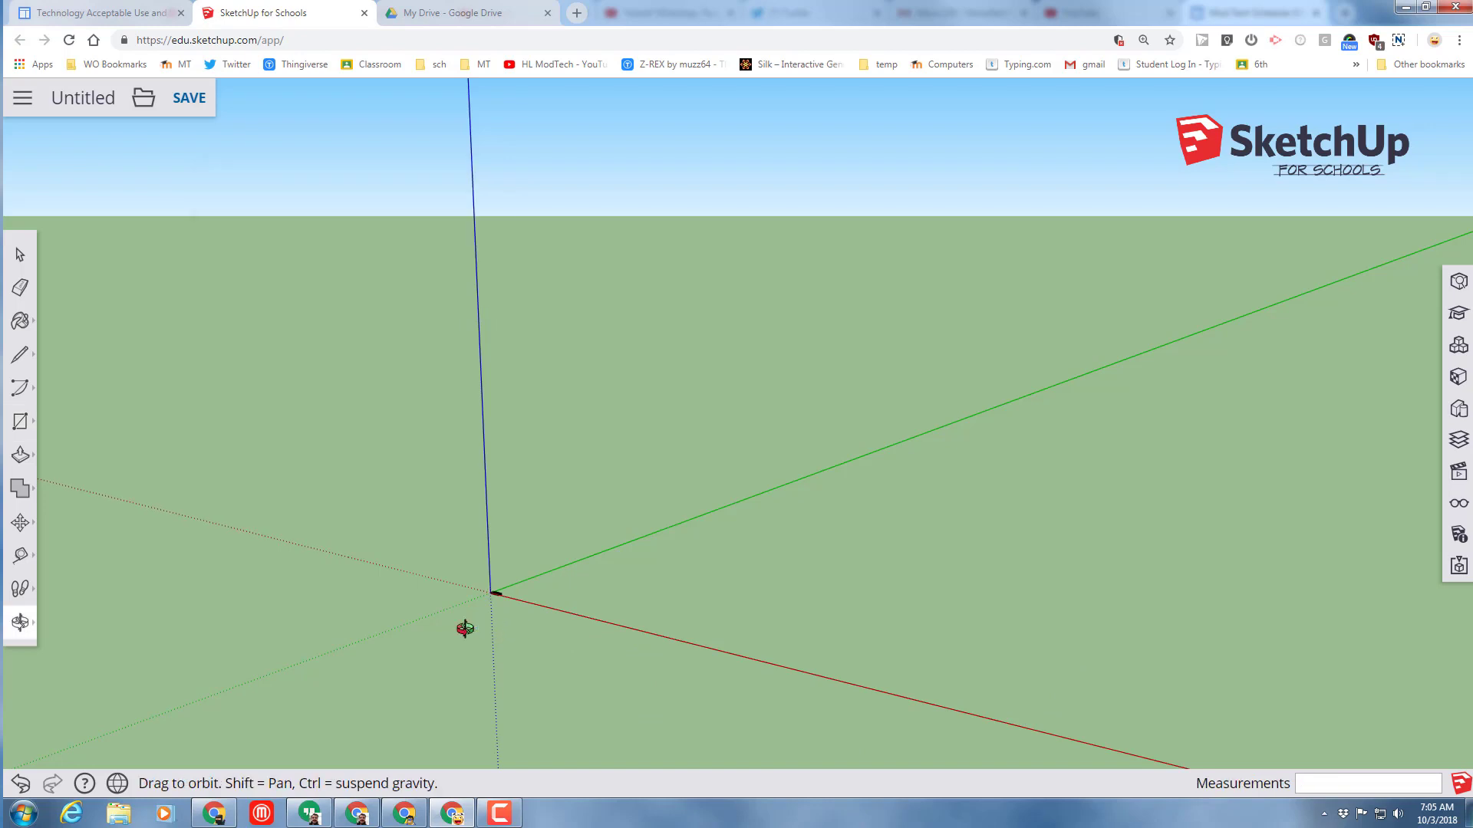
{"action": "left_click", "coordinate": [20, 625]}
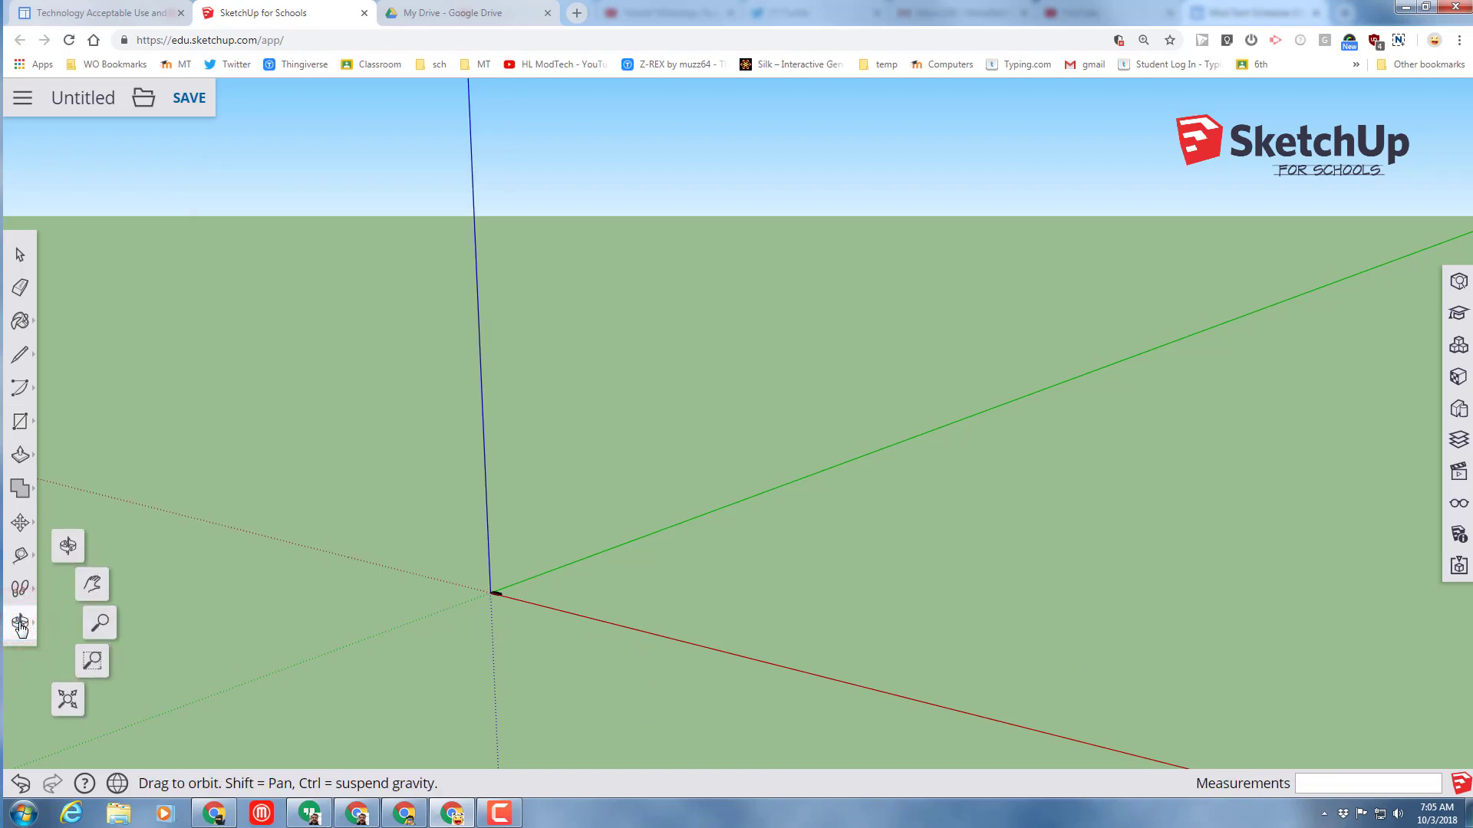
{"action": "left_click", "coordinate": [75, 710]}
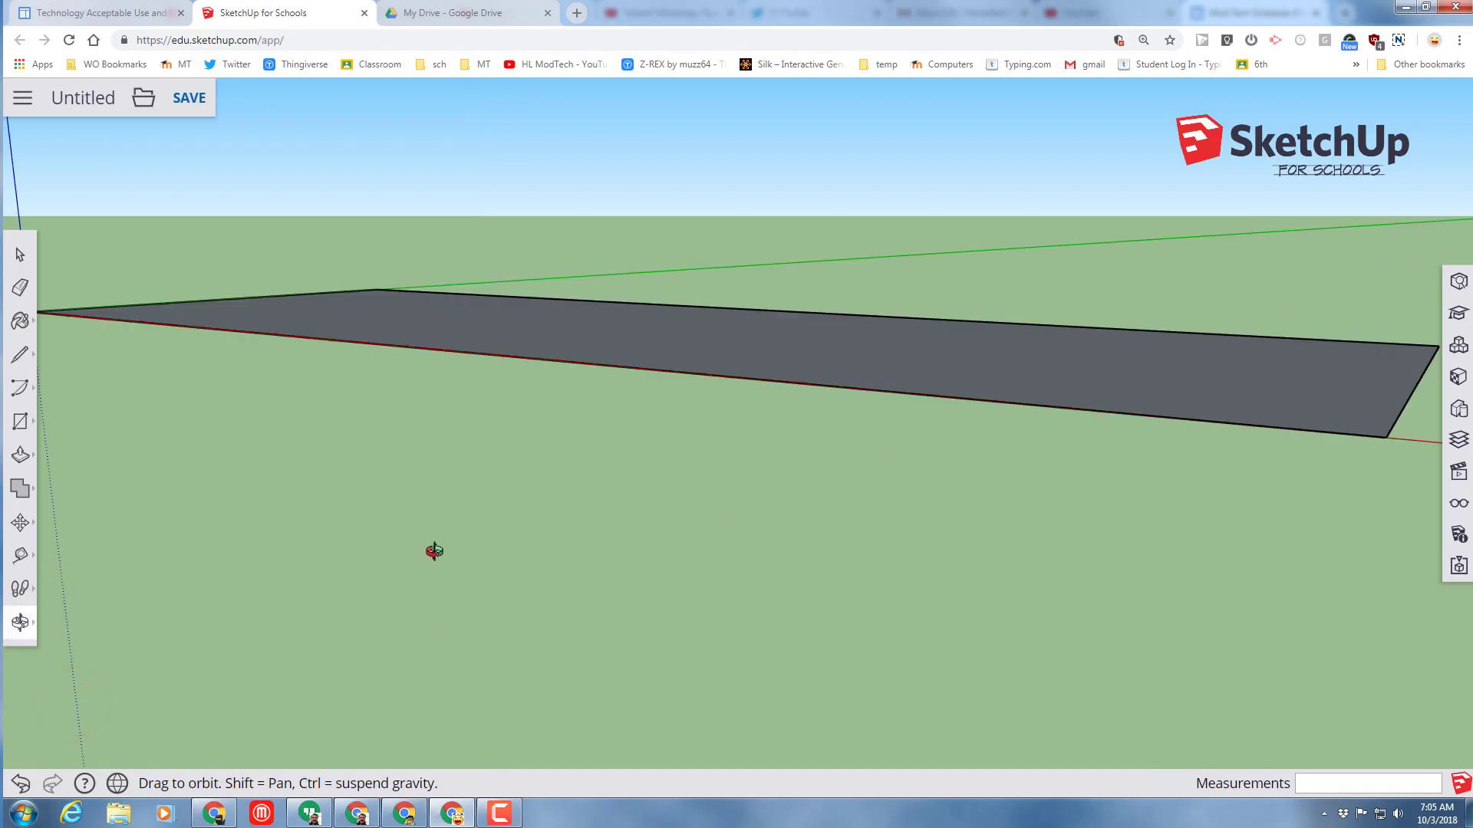
{"action": "left_click_drag", "start_coordinate": [434, 536], "coordinate": [545, 524]}
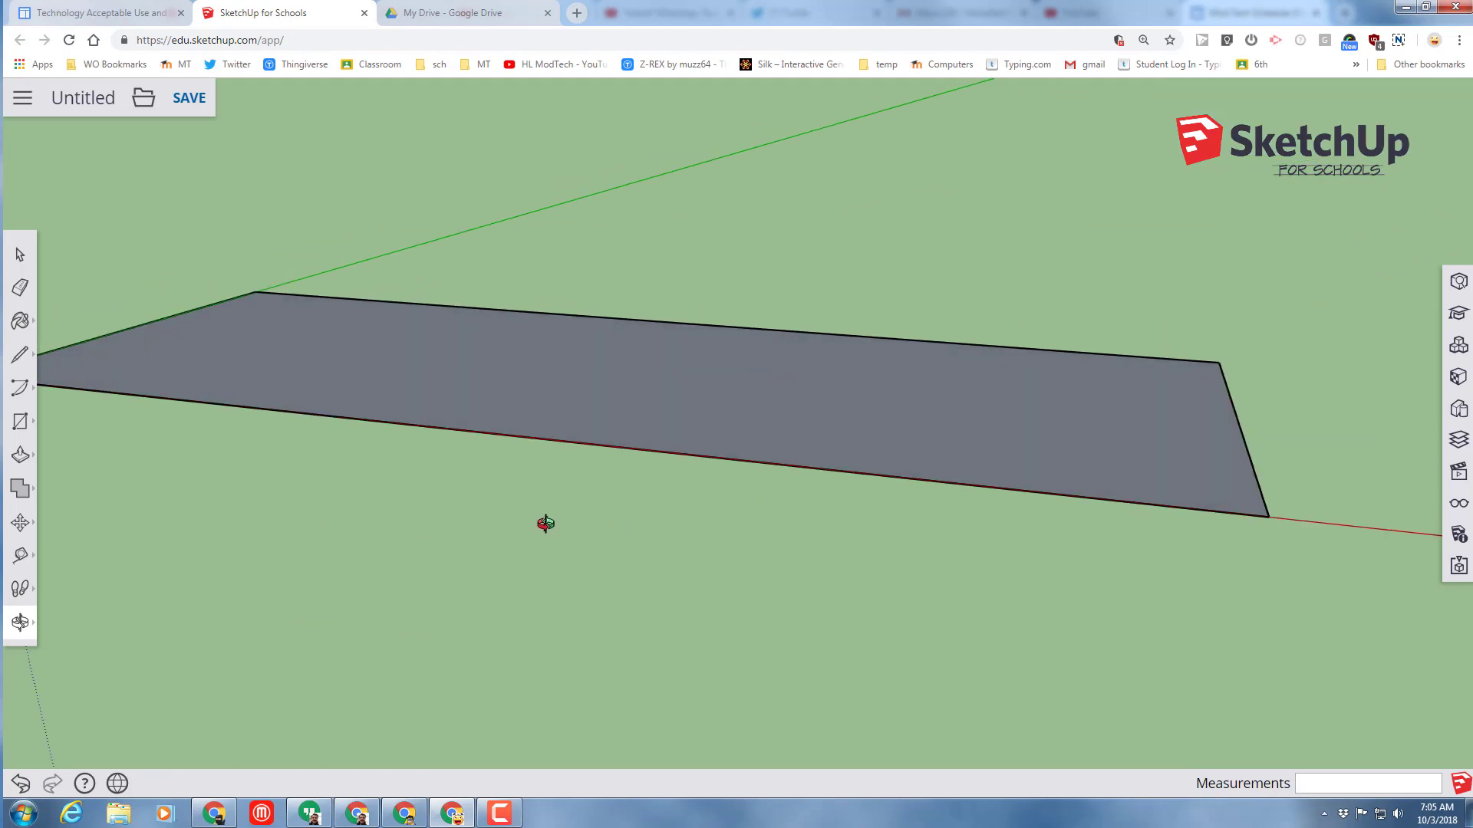
{"action": "left_click", "coordinate": [20, 455]}
{"action": "left_click", "coordinate": [65, 415]}
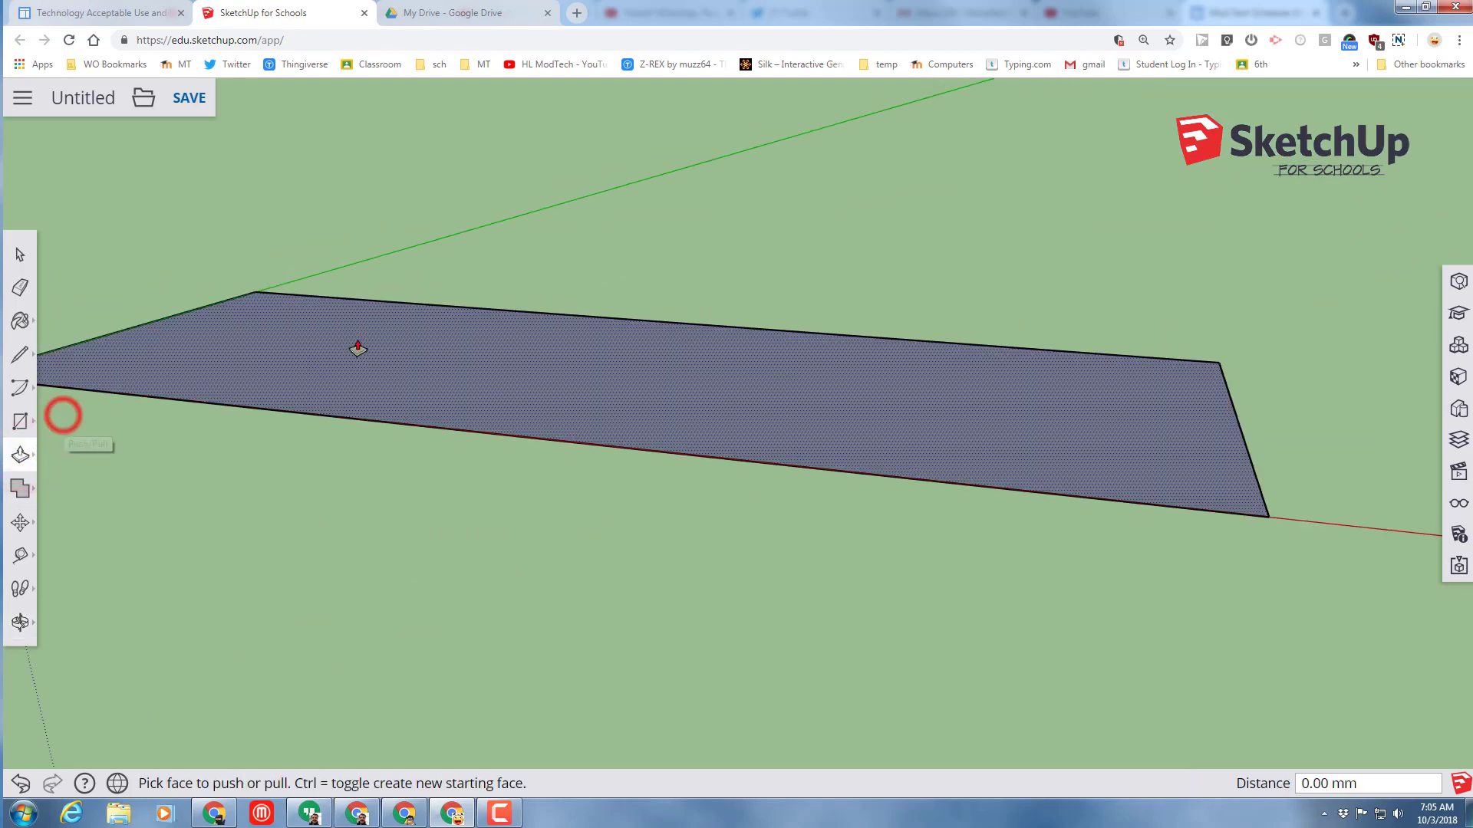
{"action": "left_click_drag", "start_coordinate": [402, 375], "coordinate": [459, 262]}
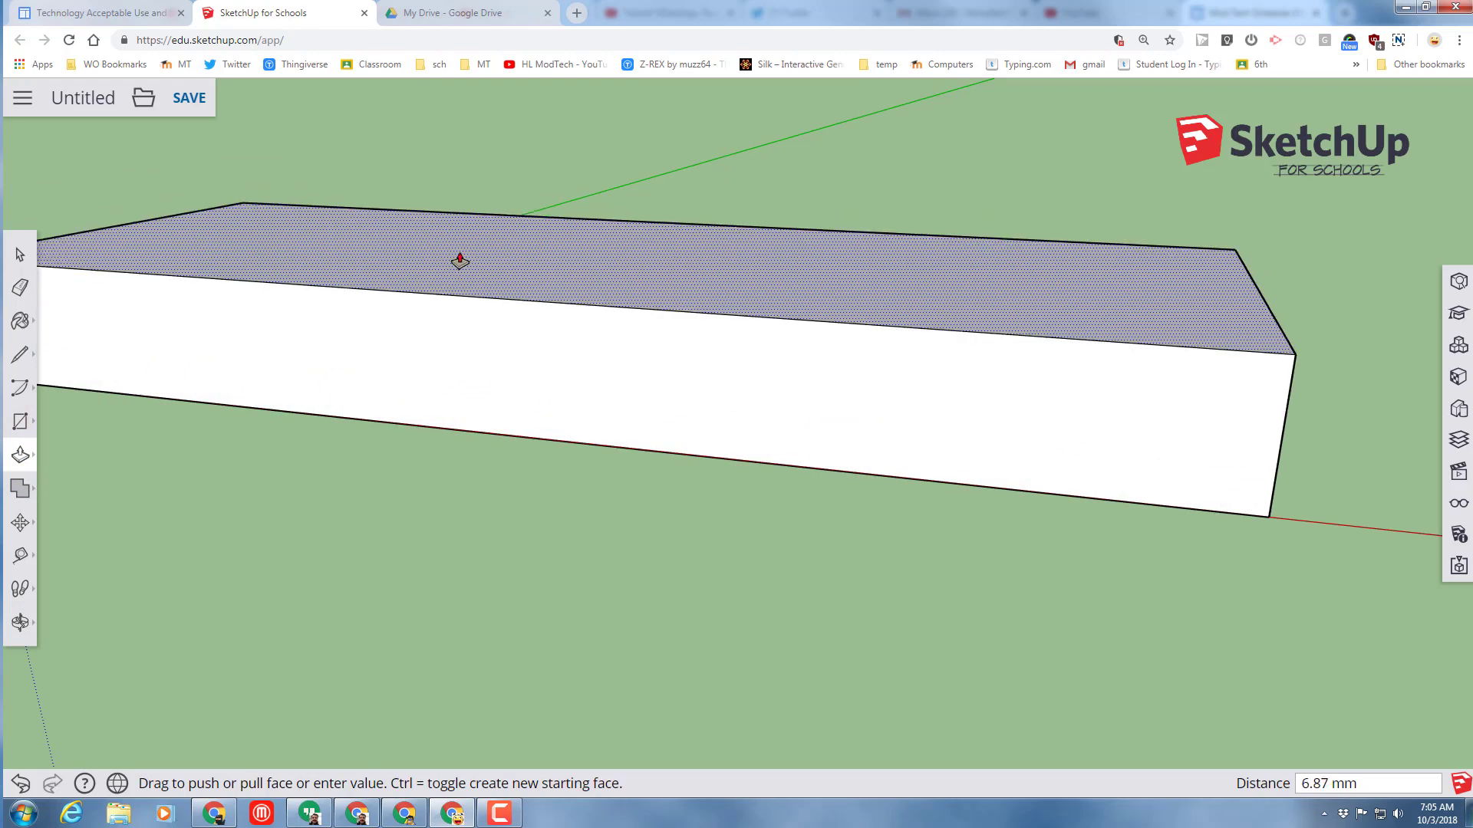
{"action": "key", "text": "Return"}
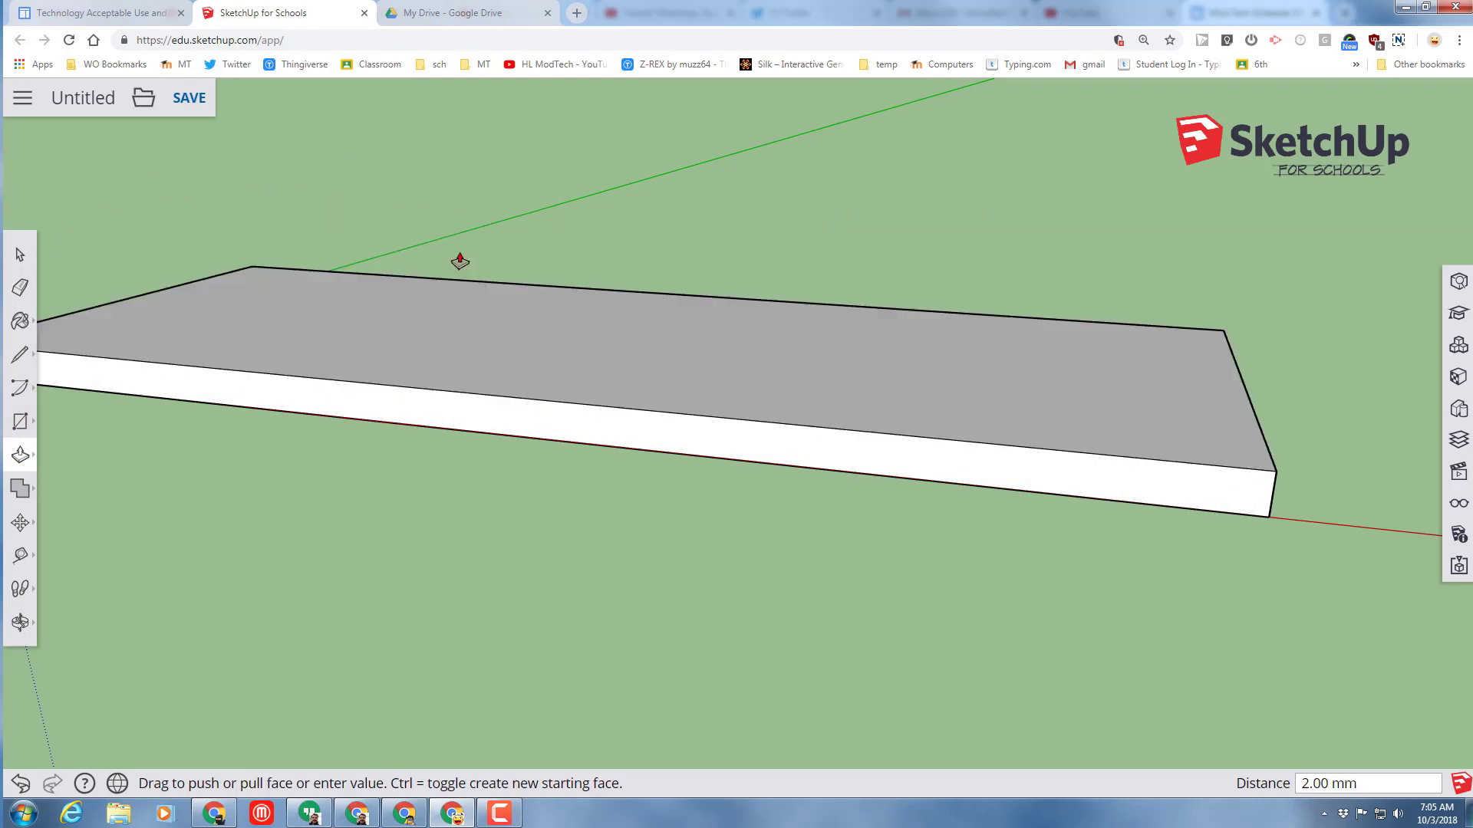
{"action": "scroll", "coordinate": [433, 258], "scroll_direction": "down", "scroll_amount": 2}
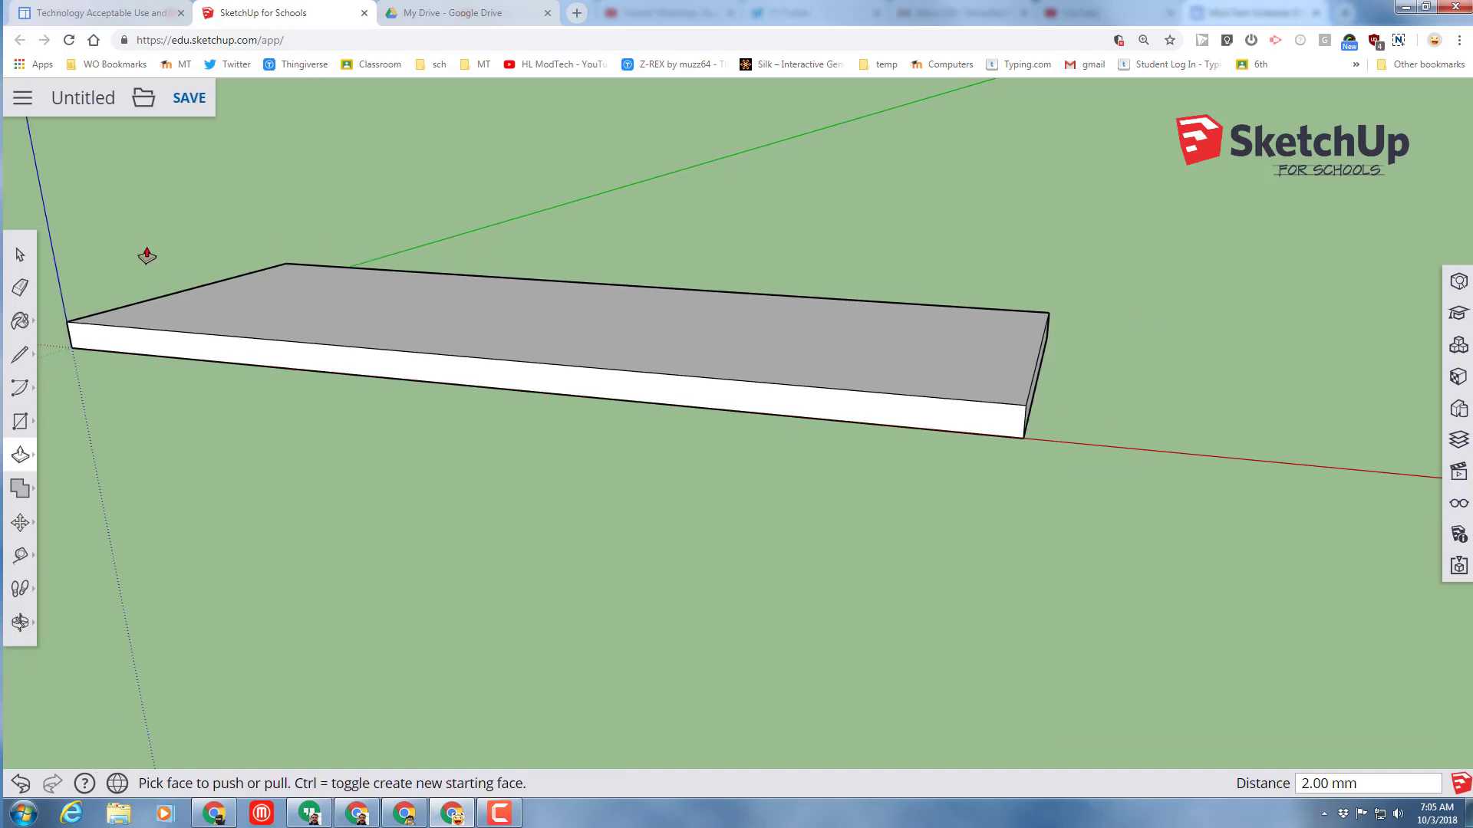
{"action": "middle_click_drag", "start_coordinate": [256, 322], "coordinate": [184, 278]}
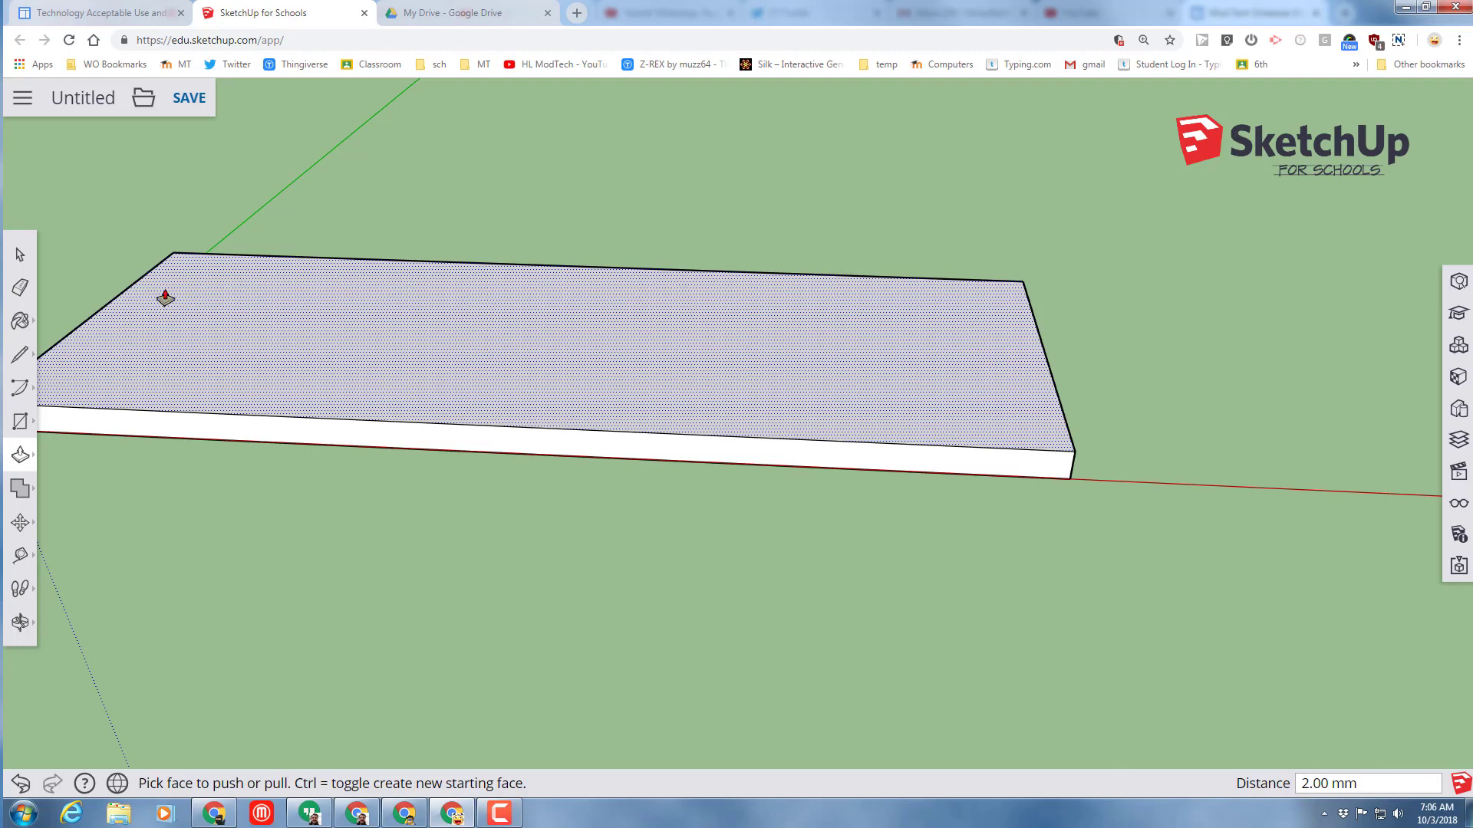
- Place a Tape Measure guide point 3 mm in from the slab's back-left corner
{"action": "left_click", "coordinate": [20, 555]}
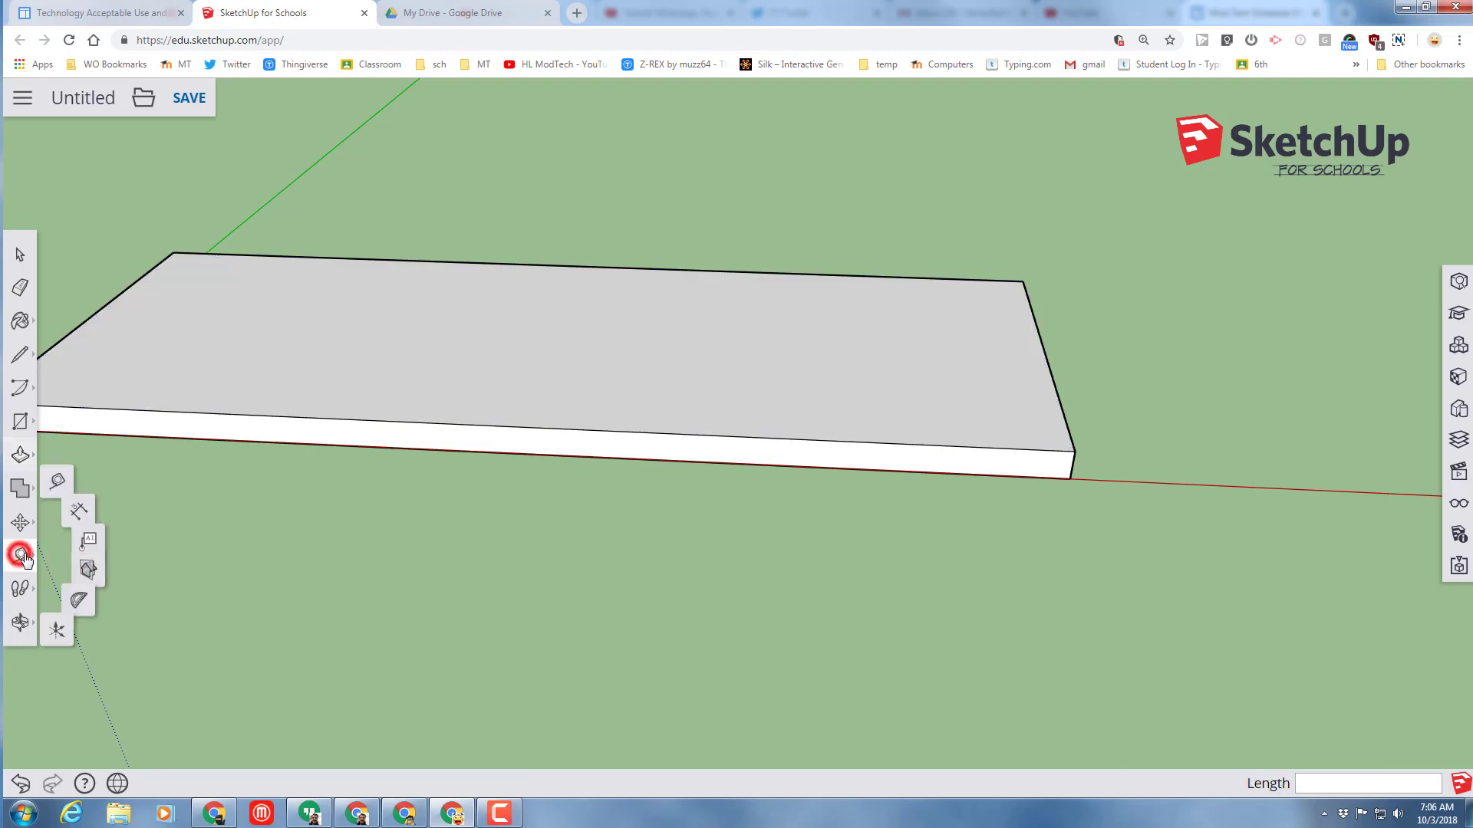
{"action": "left_click", "coordinate": [66, 457]}
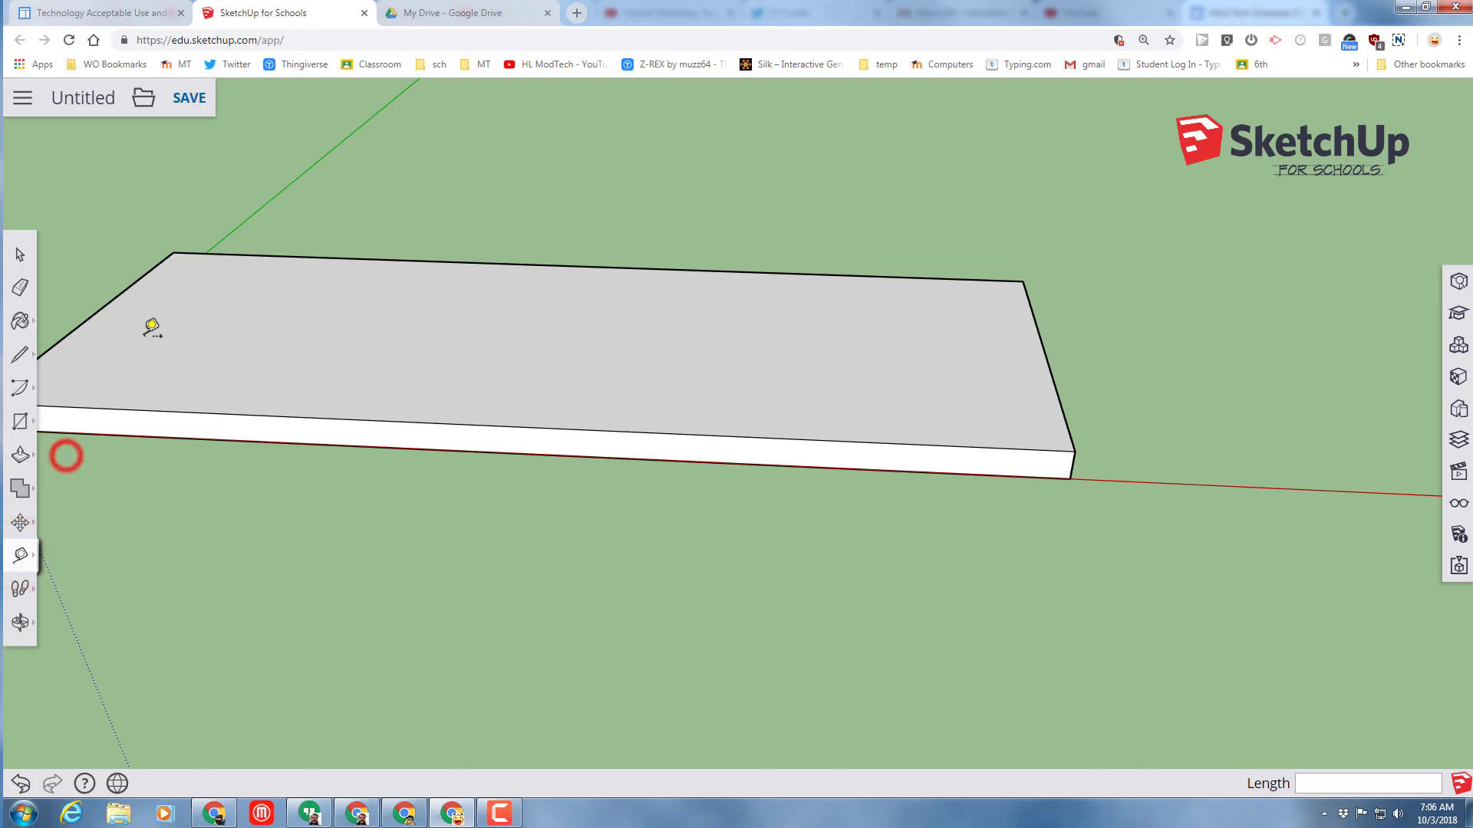
{"action": "left_click", "coordinate": [173, 252]}
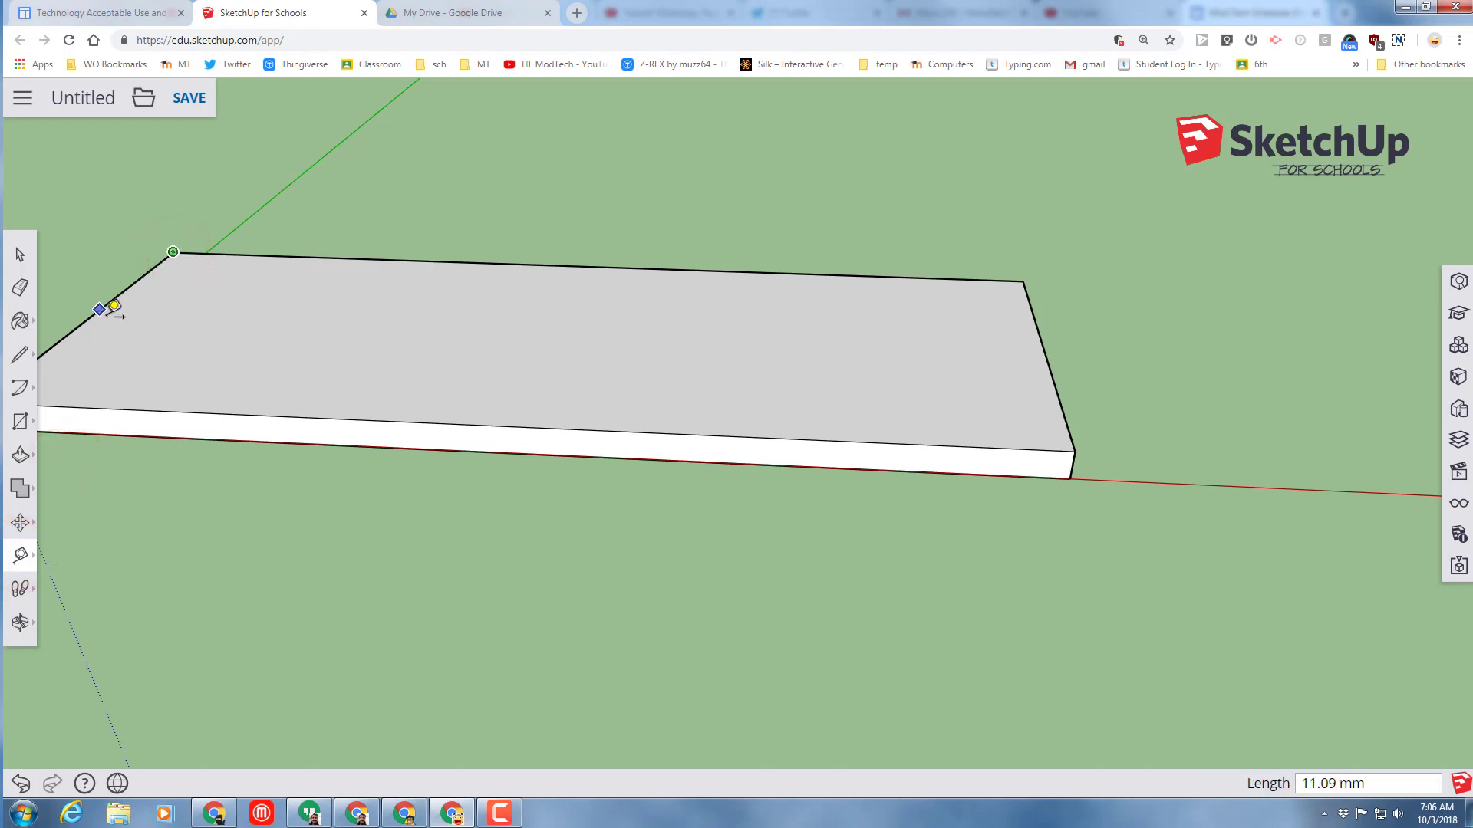
{"action": "mouse_move", "coordinate": [115, 306]}
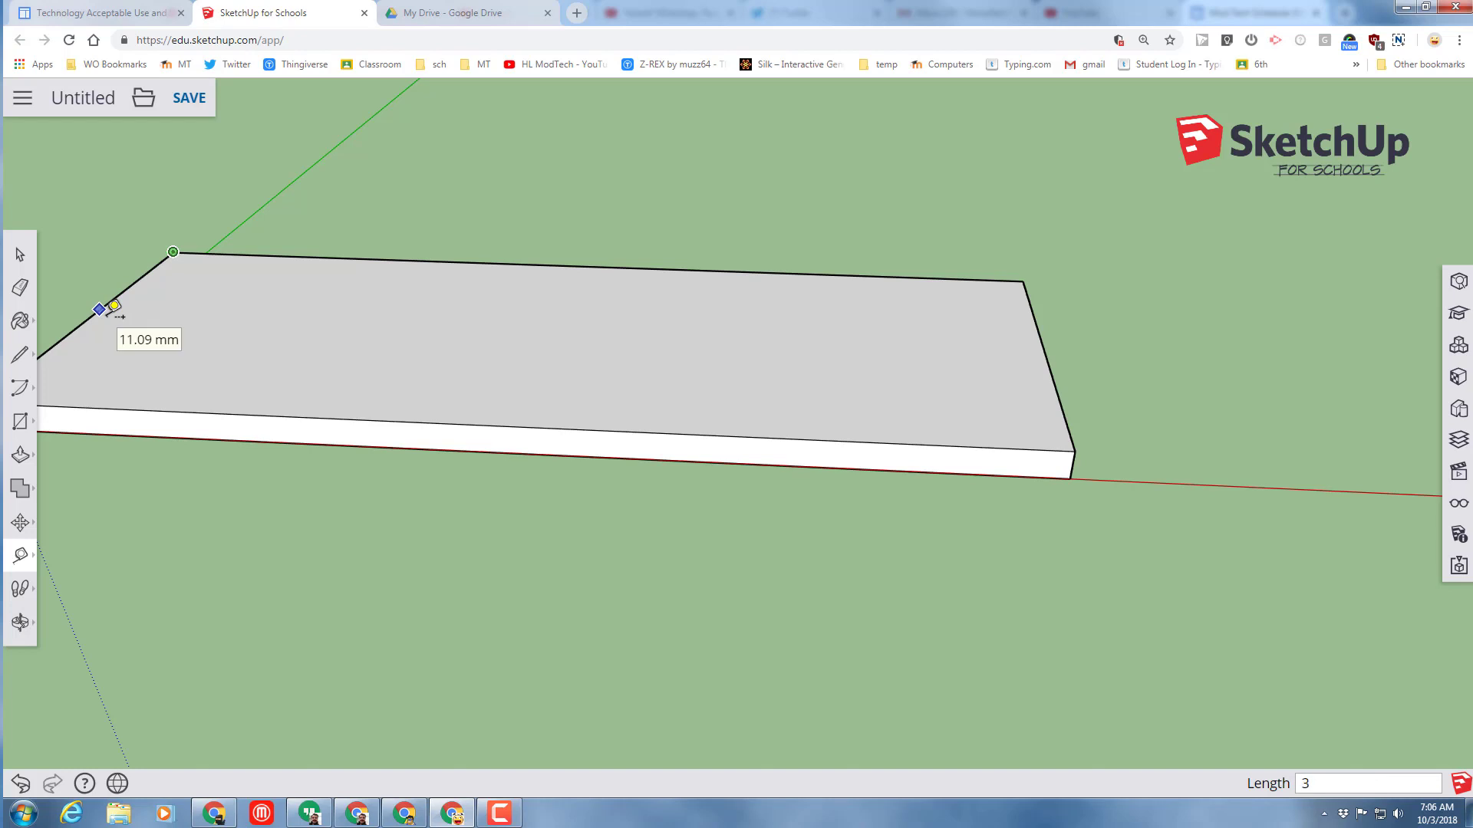
{"action": "left_click", "coordinate": [156, 267]}
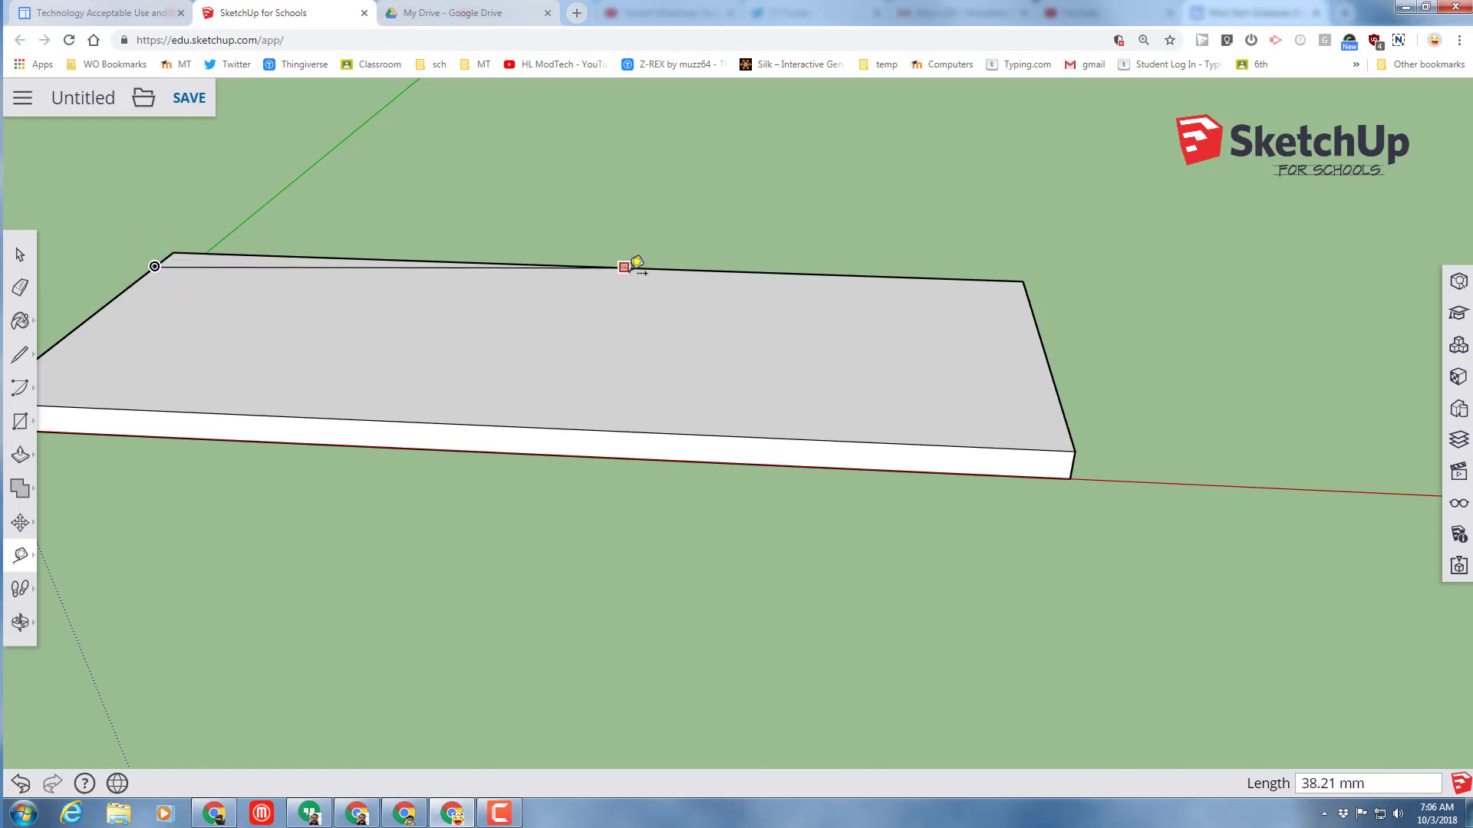
{"action": "type", "text": "3"}
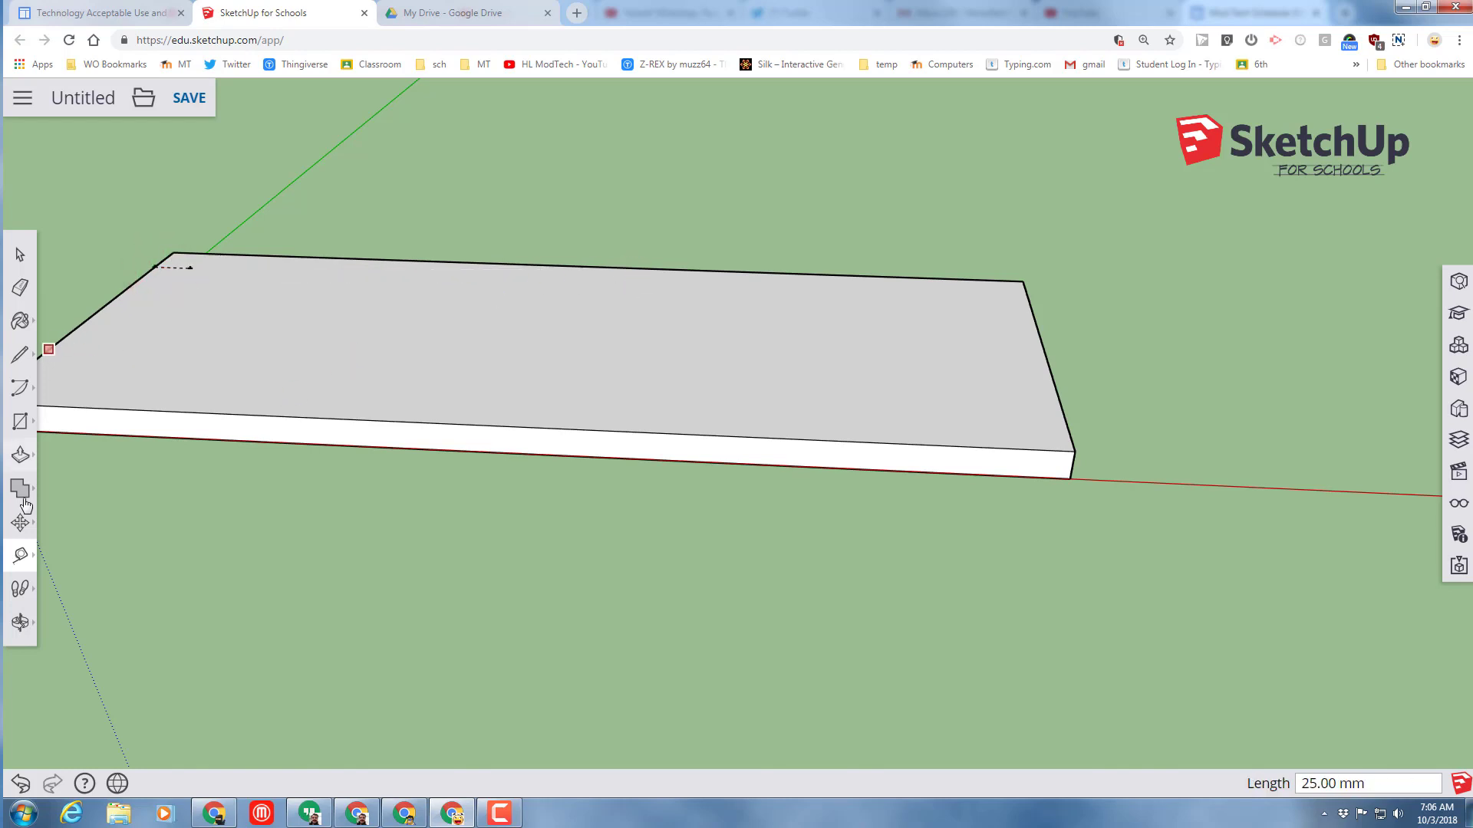
- Draw a 2 mm radius circle at the guide point and push it through the slab as a keyring hole
{"action": "left_click", "coordinate": [20, 421]}
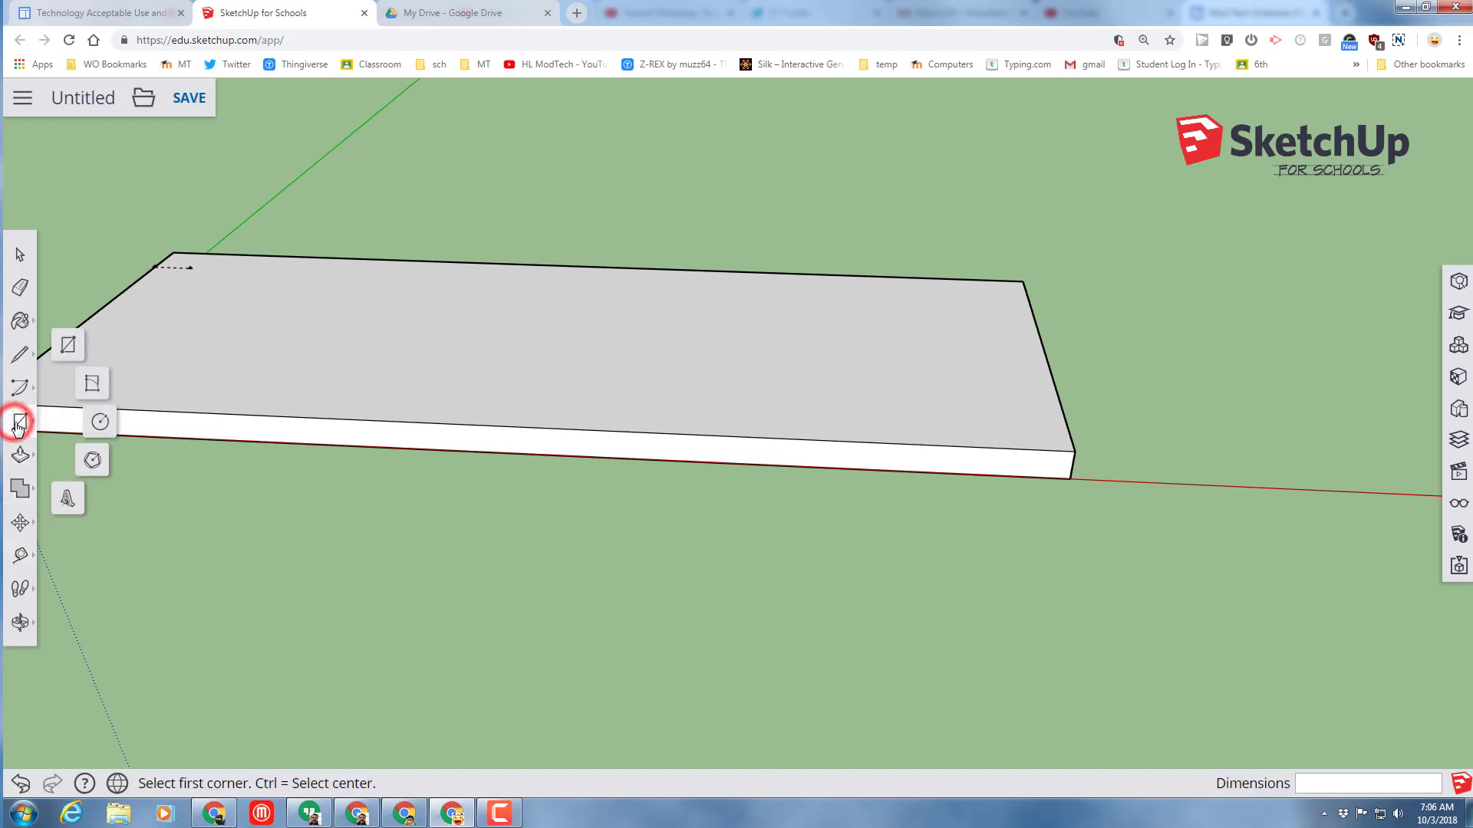
{"action": "left_click", "coordinate": [98, 422]}
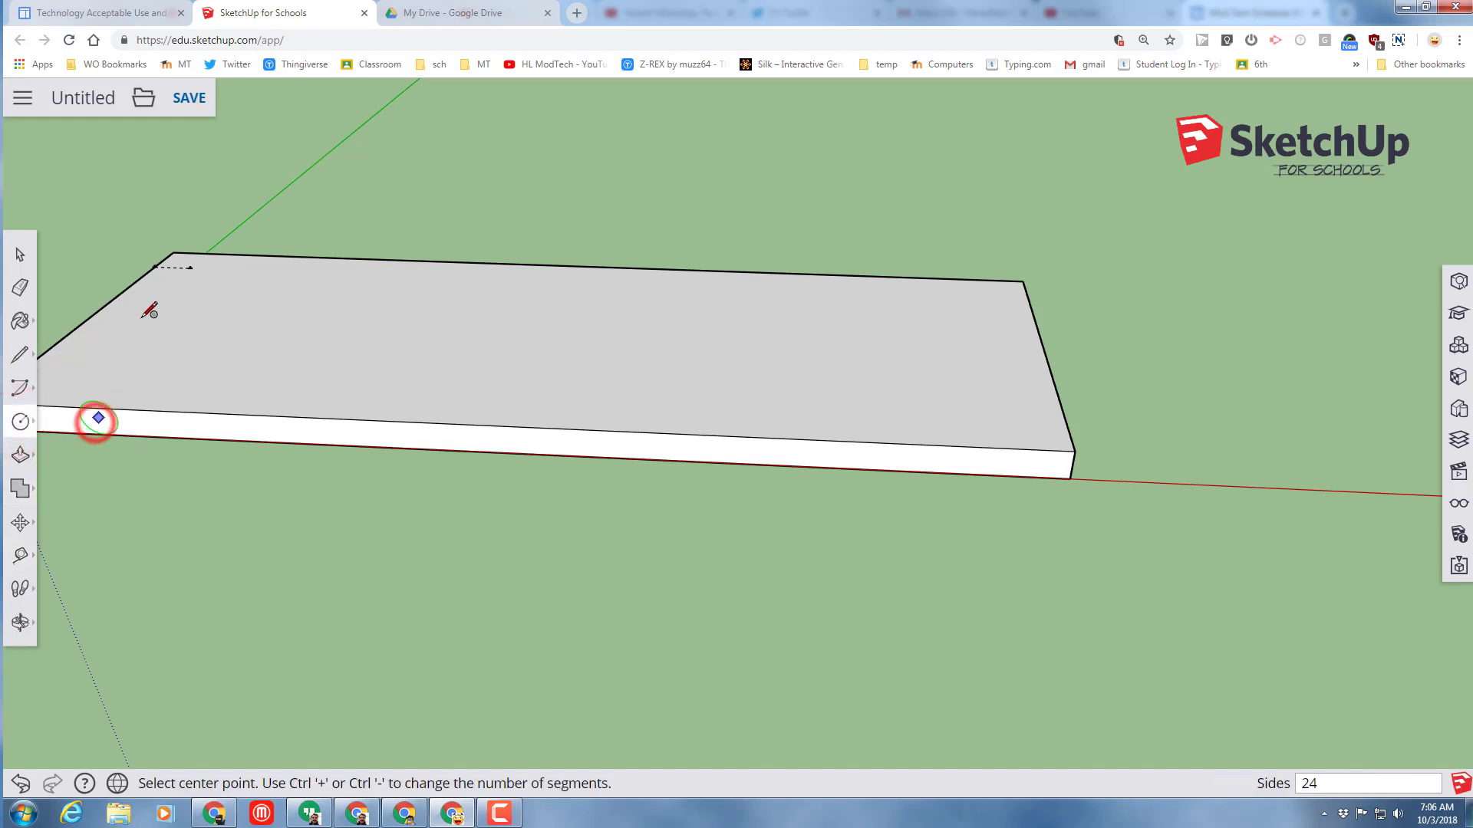
{"action": "left_click", "coordinate": [191, 267]}
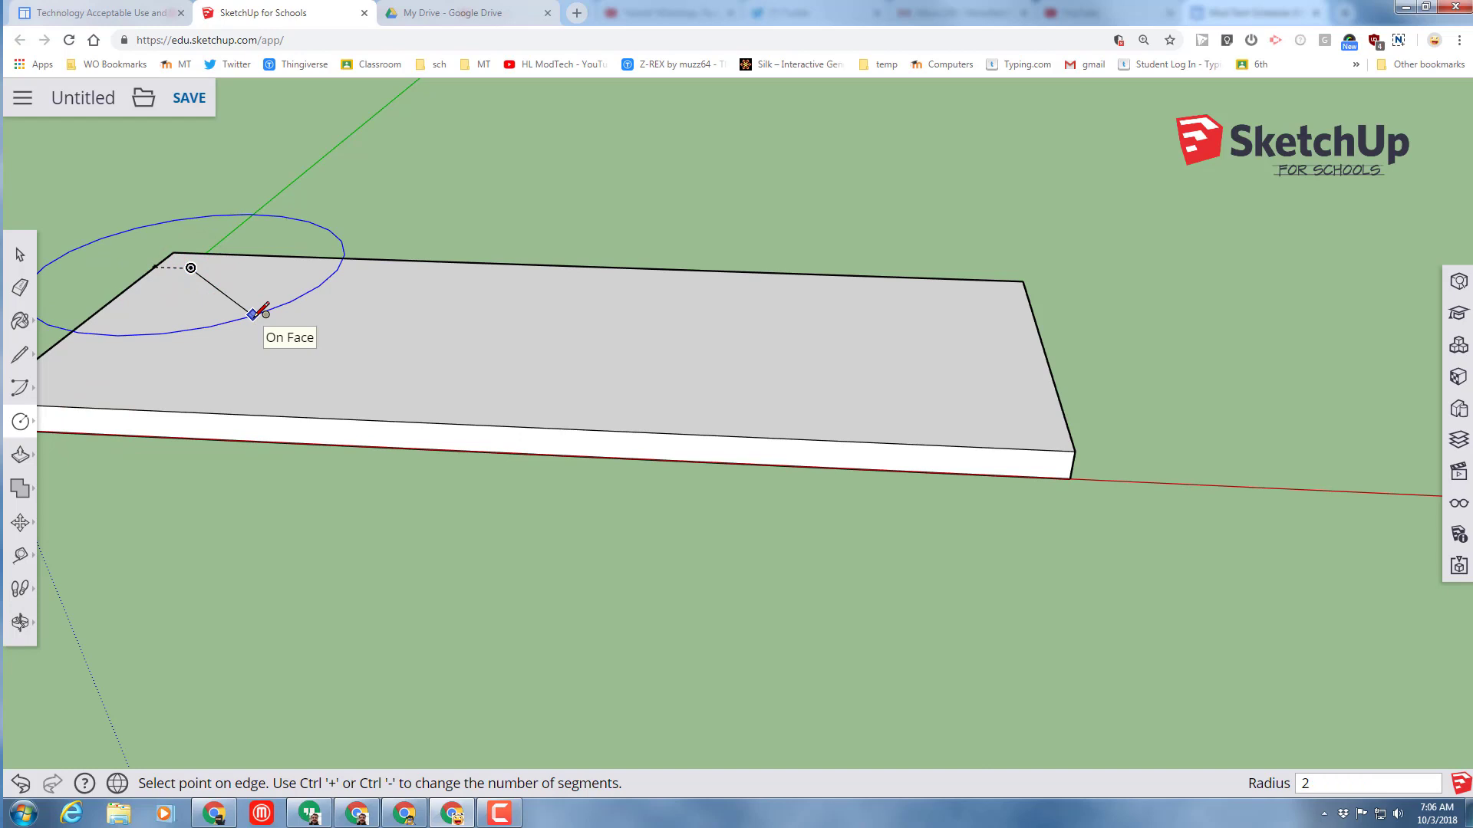
{"action": "key", "text": "Return"}
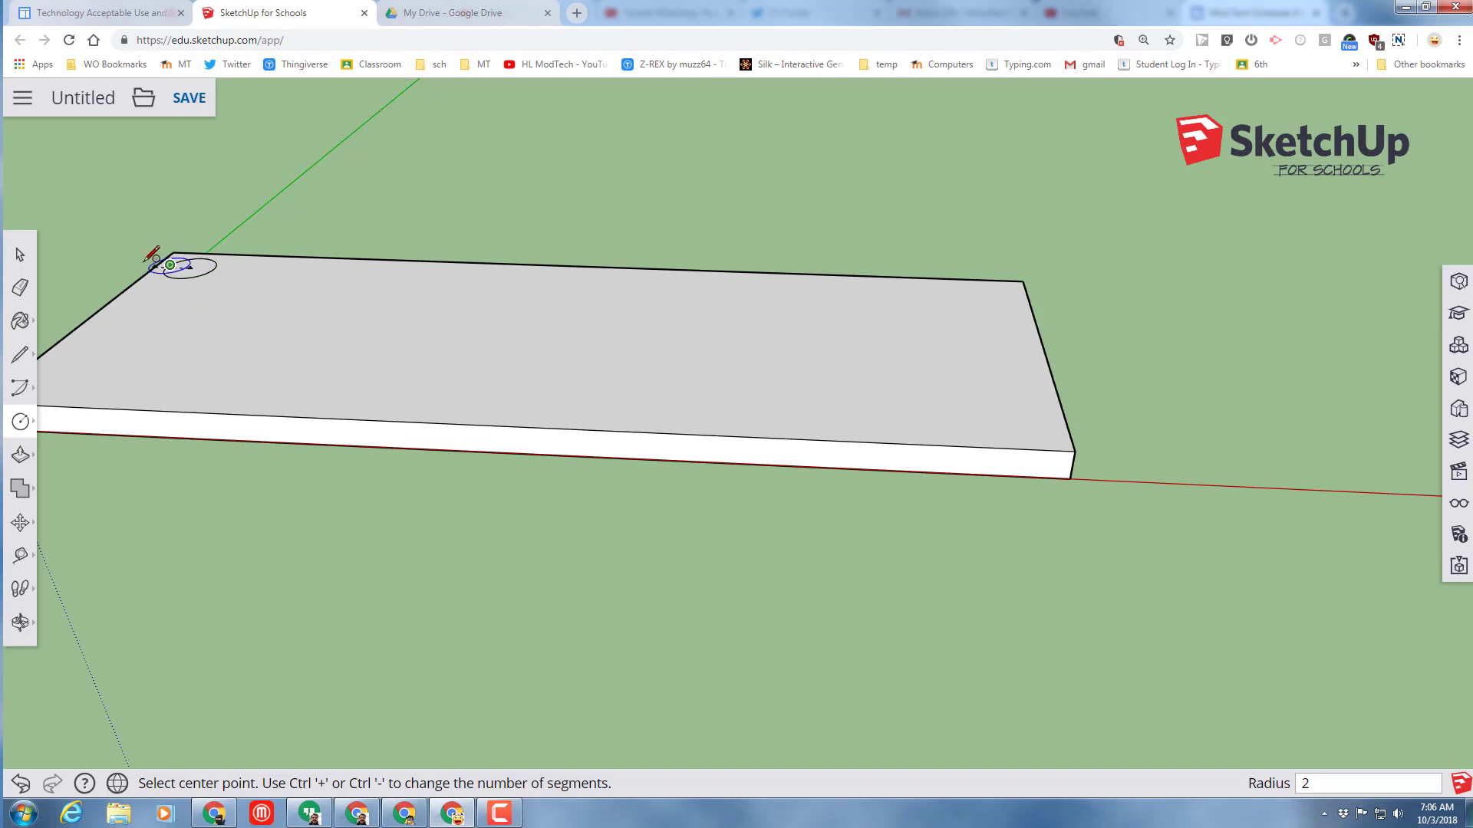
{"action": "left_click", "coordinate": [27, 468]}
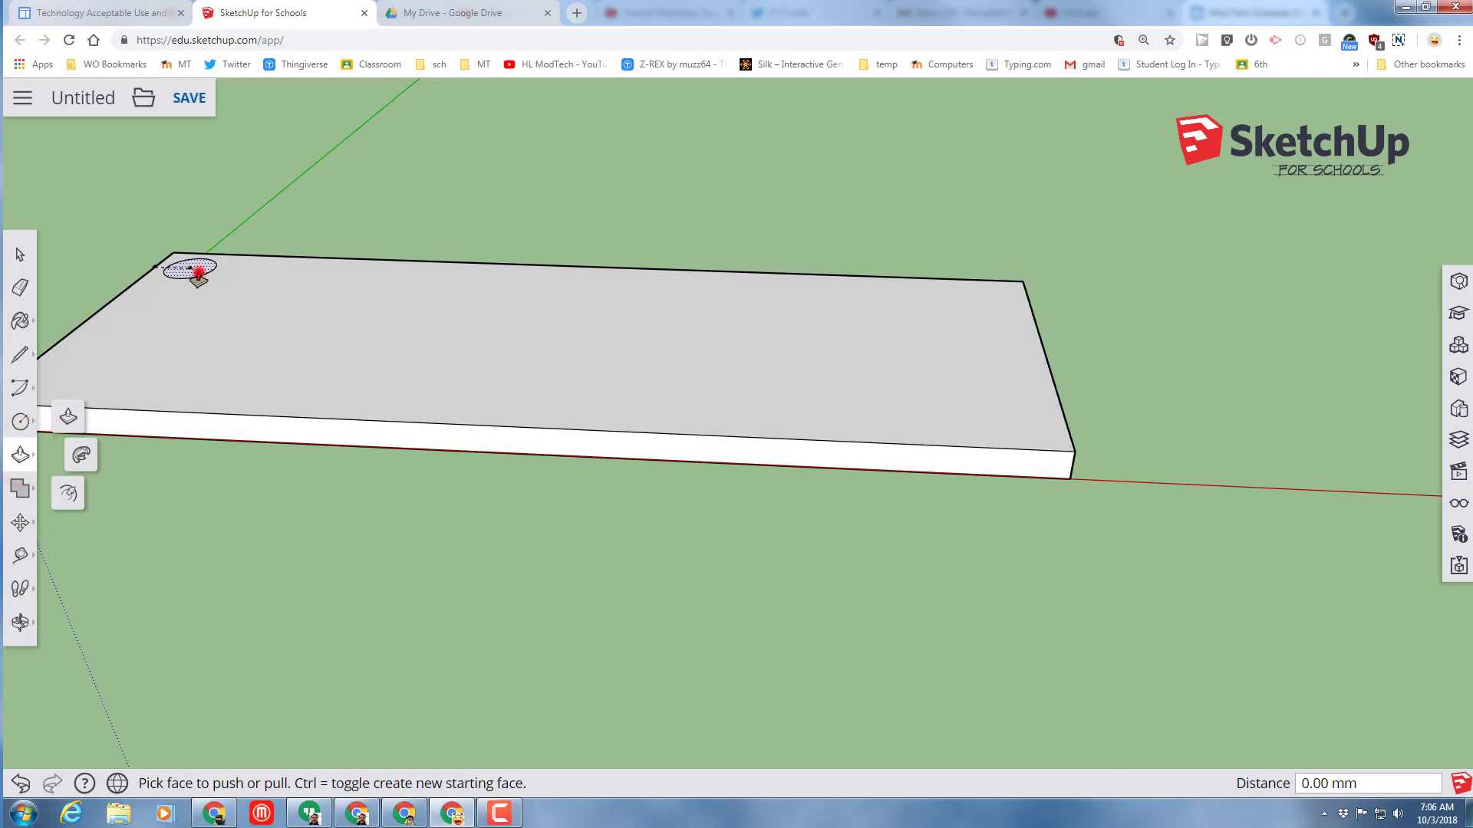
{"action": "left_click_drag", "start_coordinate": [198, 273], "coordinate": [1072, 483]}
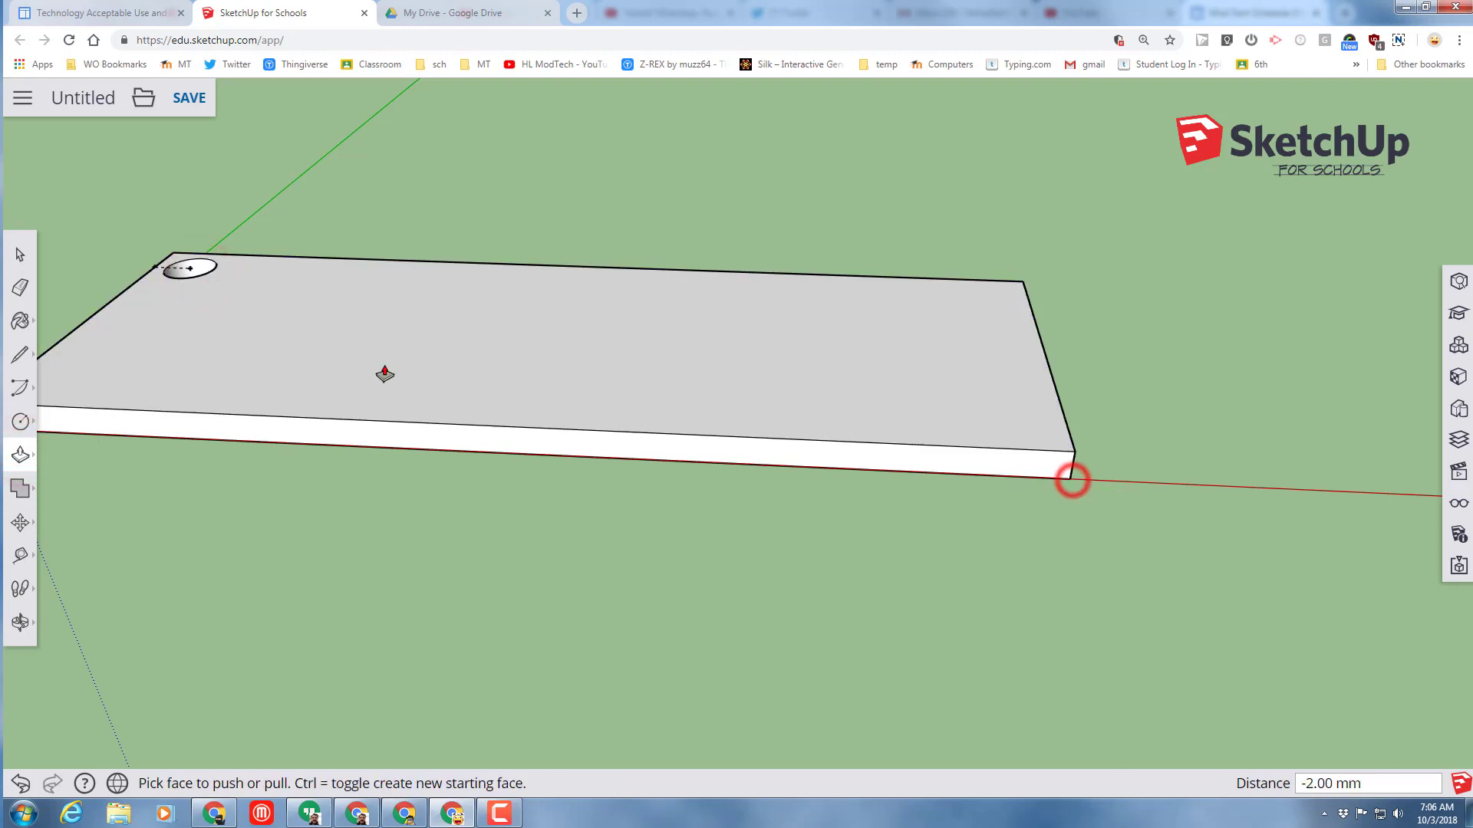
- Orbit the view to see the whole slab and the hole
{"action": "left_click", "coordinate": [20, 623]}
{"action": "left_click", "coordinate": [66, 546]}
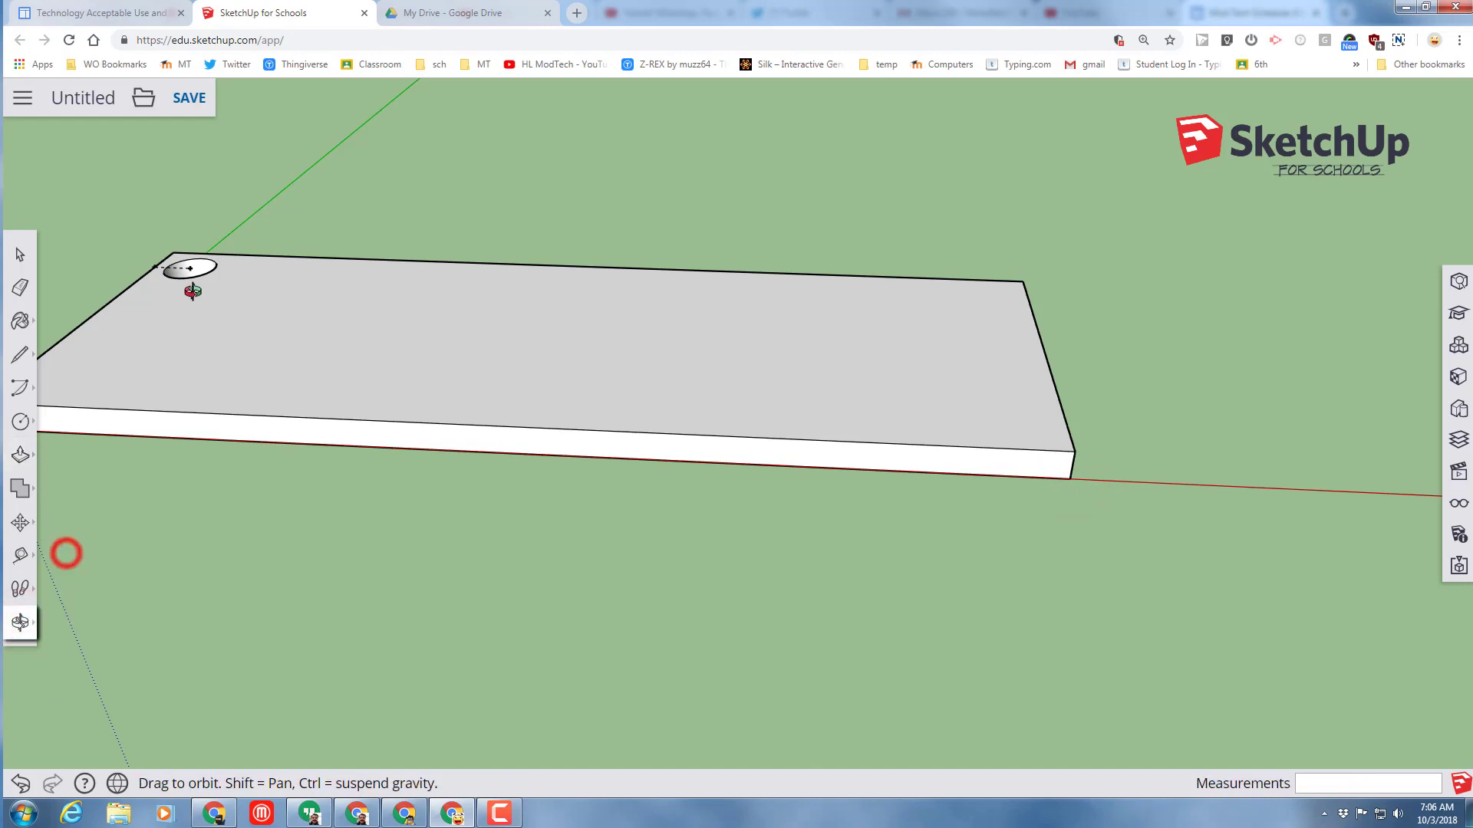
{"action": "left_click_drag", "start_coordinate": [267, 207], "coordinate": [196, 222]}
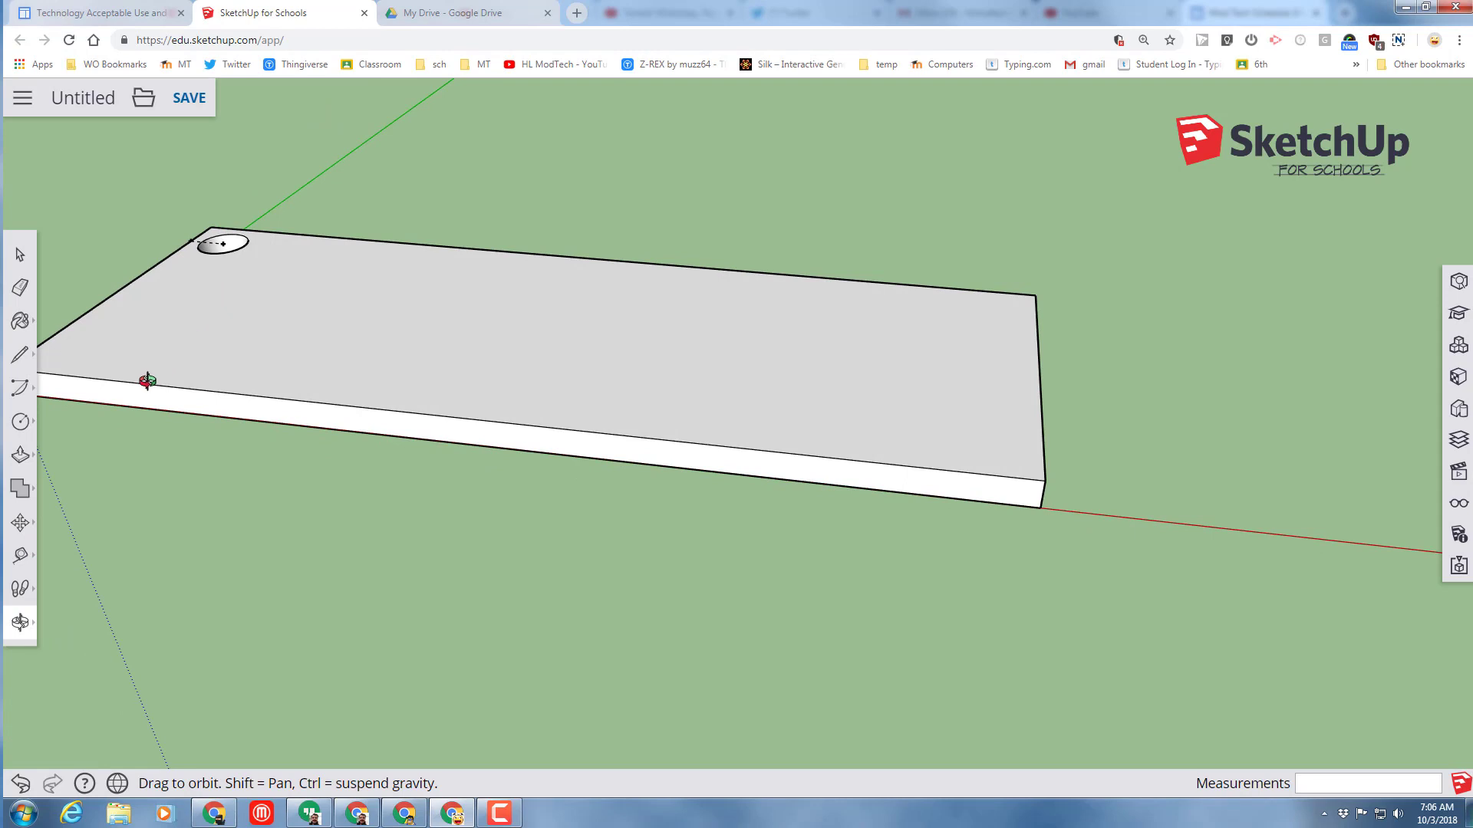
- Name the model 'kcb mdh 2018' and pick the sketchup folder as the save location
{"action": "left_click", "coordinate": [184, 107]}
{"action": "double_click", "coordinate": [696, 434]}
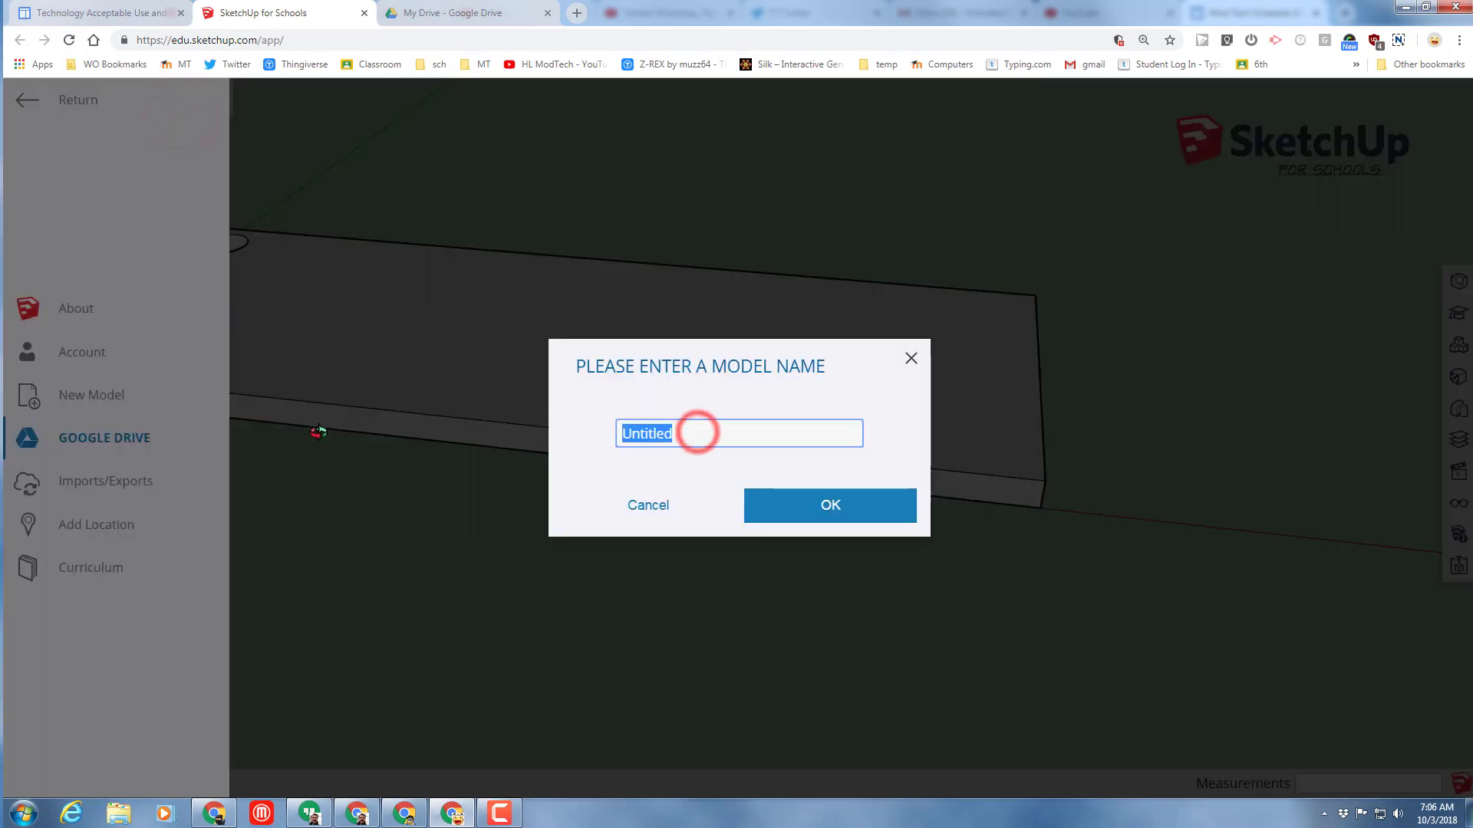
{"action": "type", "text": "kcb mdh 2018"}
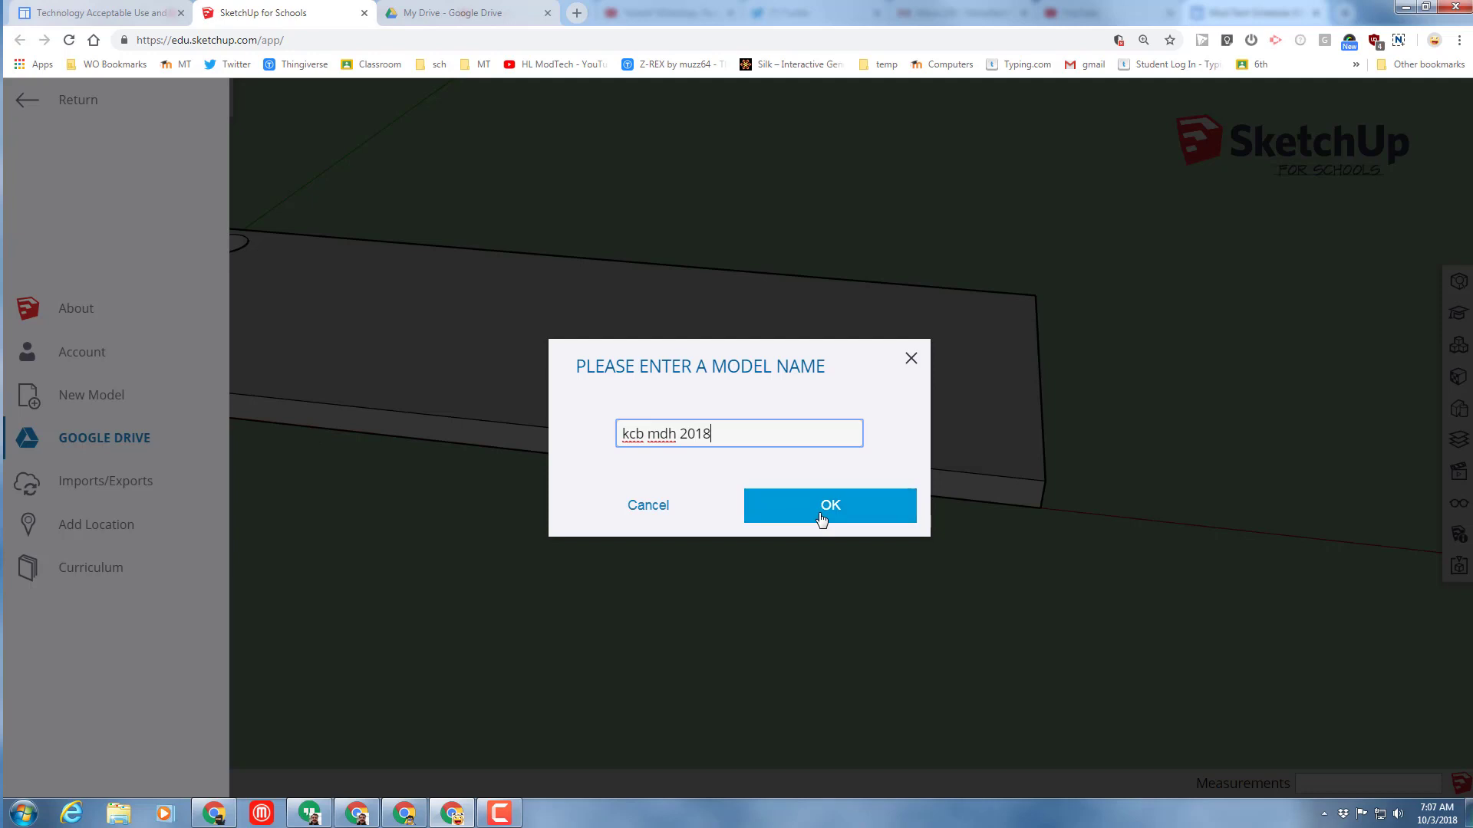
{"action": "left_click", "coordinate": [821, 519]}
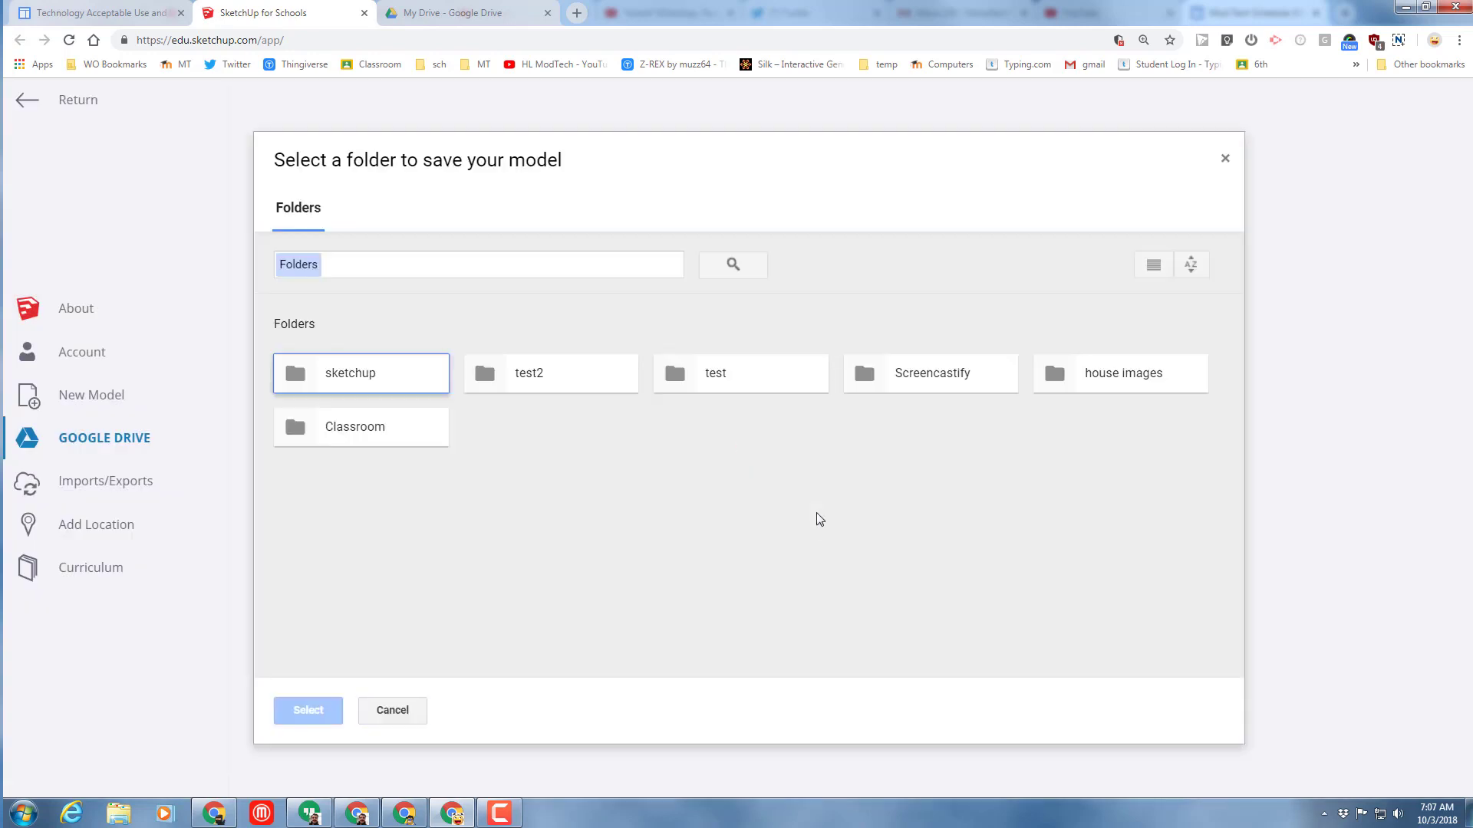
{"action": "left_click", "coordinate": [361, 373]}
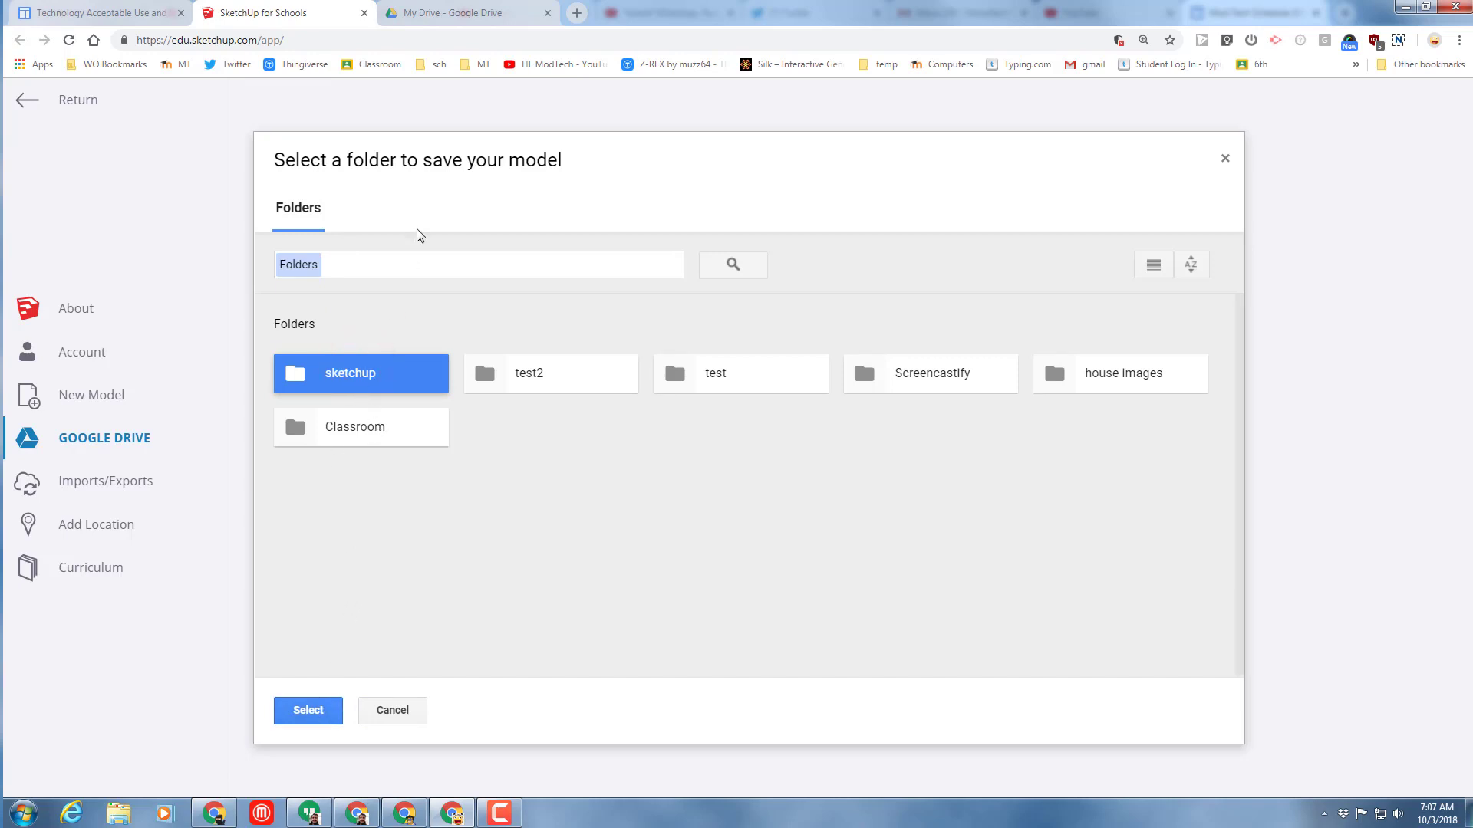
- In Google Drive's My Drive, start creating a new folder, then cancel it
{"action": "left_click", "coordinate": [471, 15]}
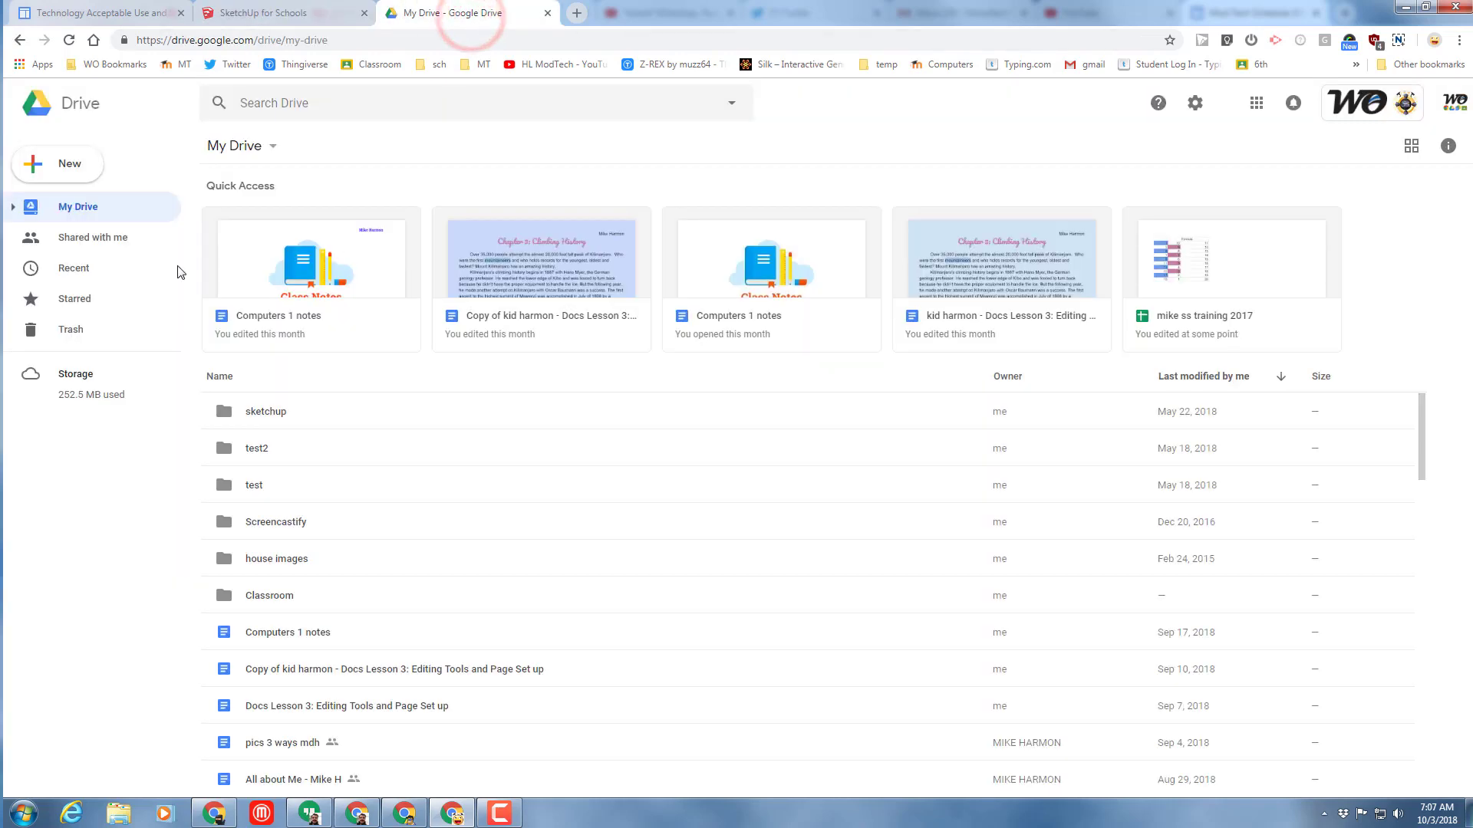
{"action": "left_click", "coordinate": [58, 165]}
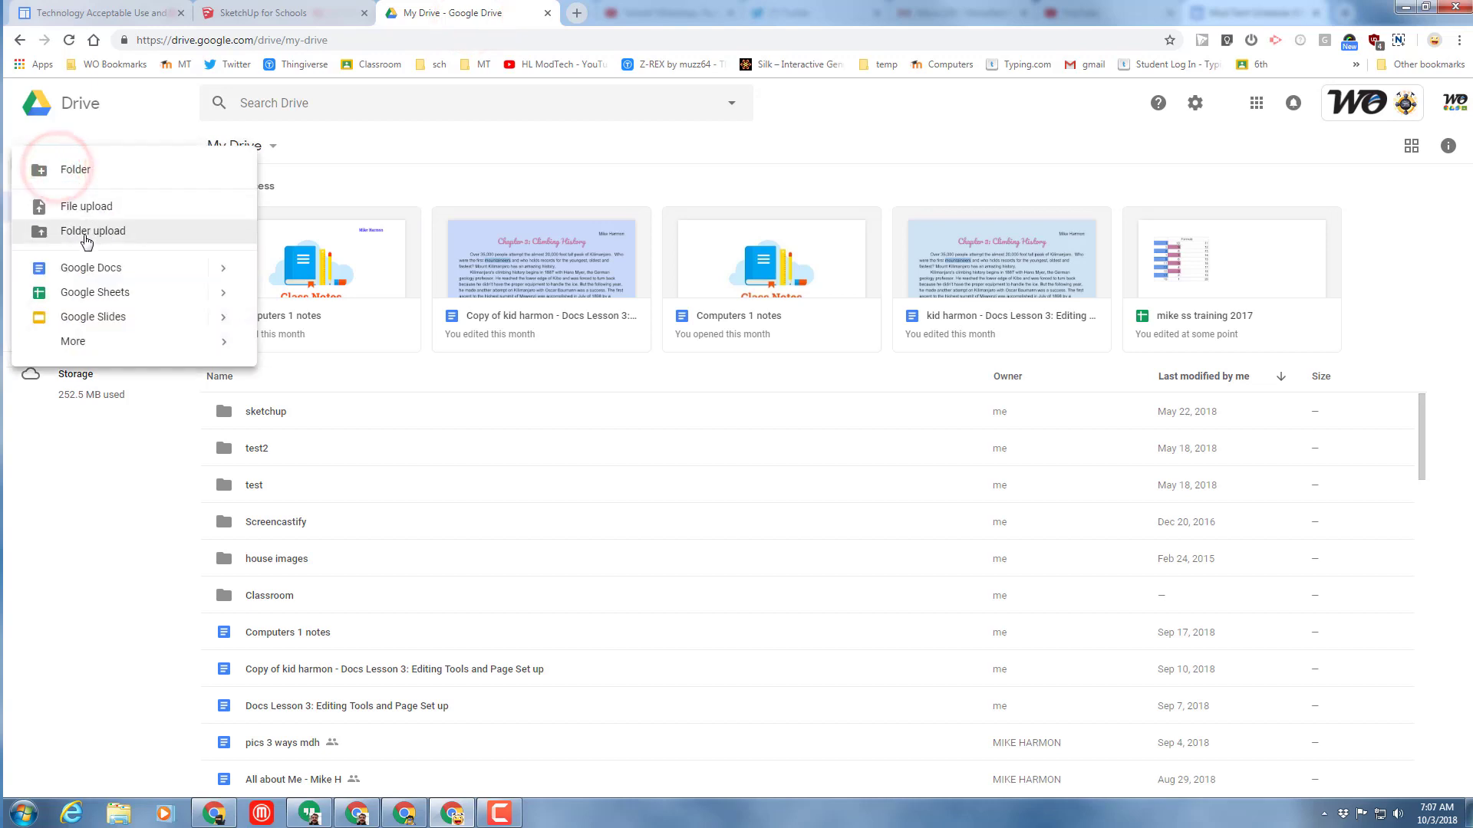
{"action": "left_click", "coordinate": [69, 171]}
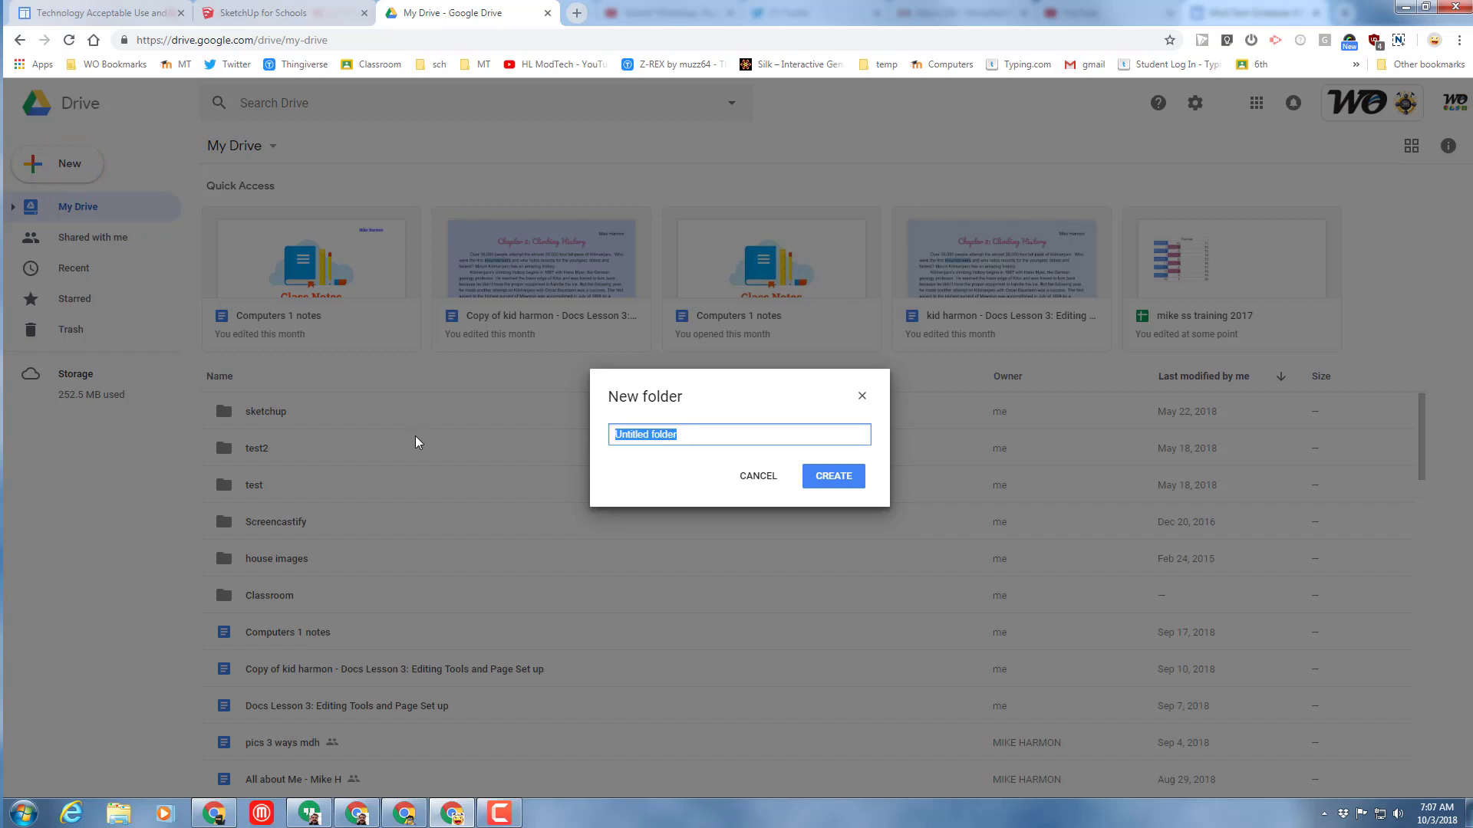
{"action": "left_click", "coordinate": [754, 477]}
- Back in SketchUp, reselect the sketchup folder and save 'kcb mdh 2018' into it
{"action": "left_click", "coordinate": [277, 13]}
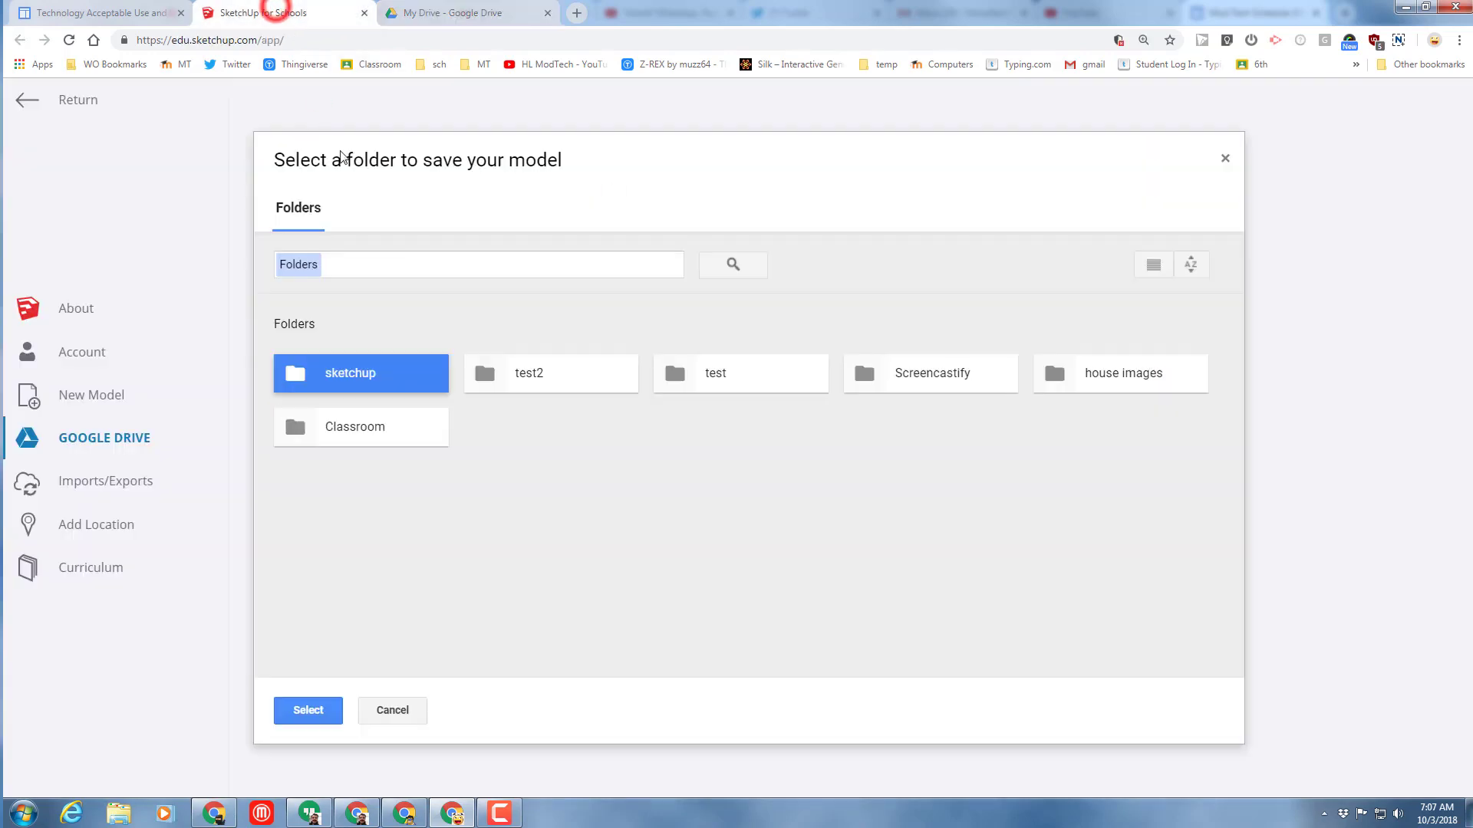
{"action": "left_click", "coordinate": [491, 378]}
{"action": "left_click", "coordinate": [394, 374]}
{"action": "double_click", "coordinate": [356, 379]}
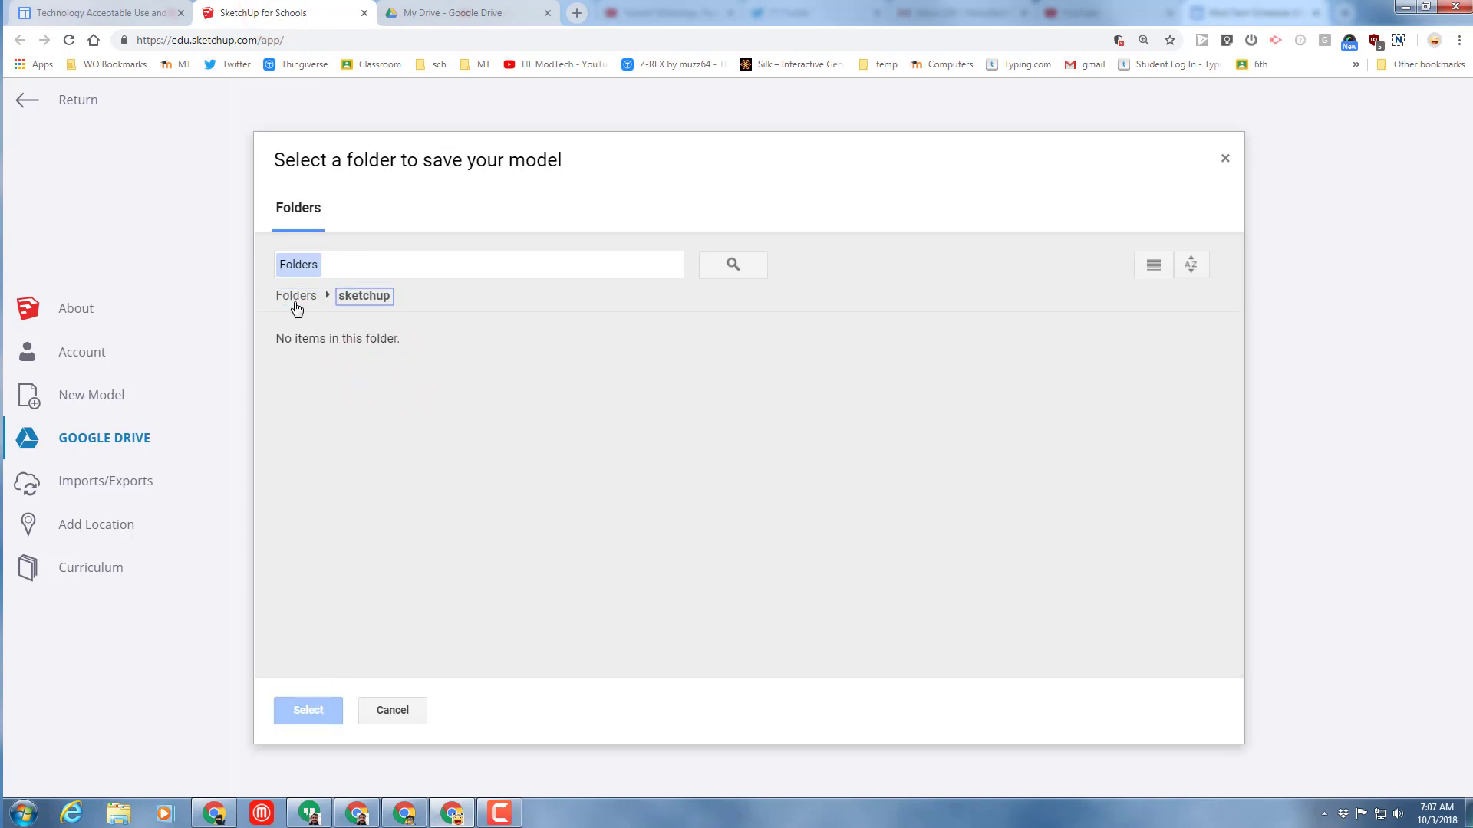
{"action": "left_click", "coordinate": [294, 302]}
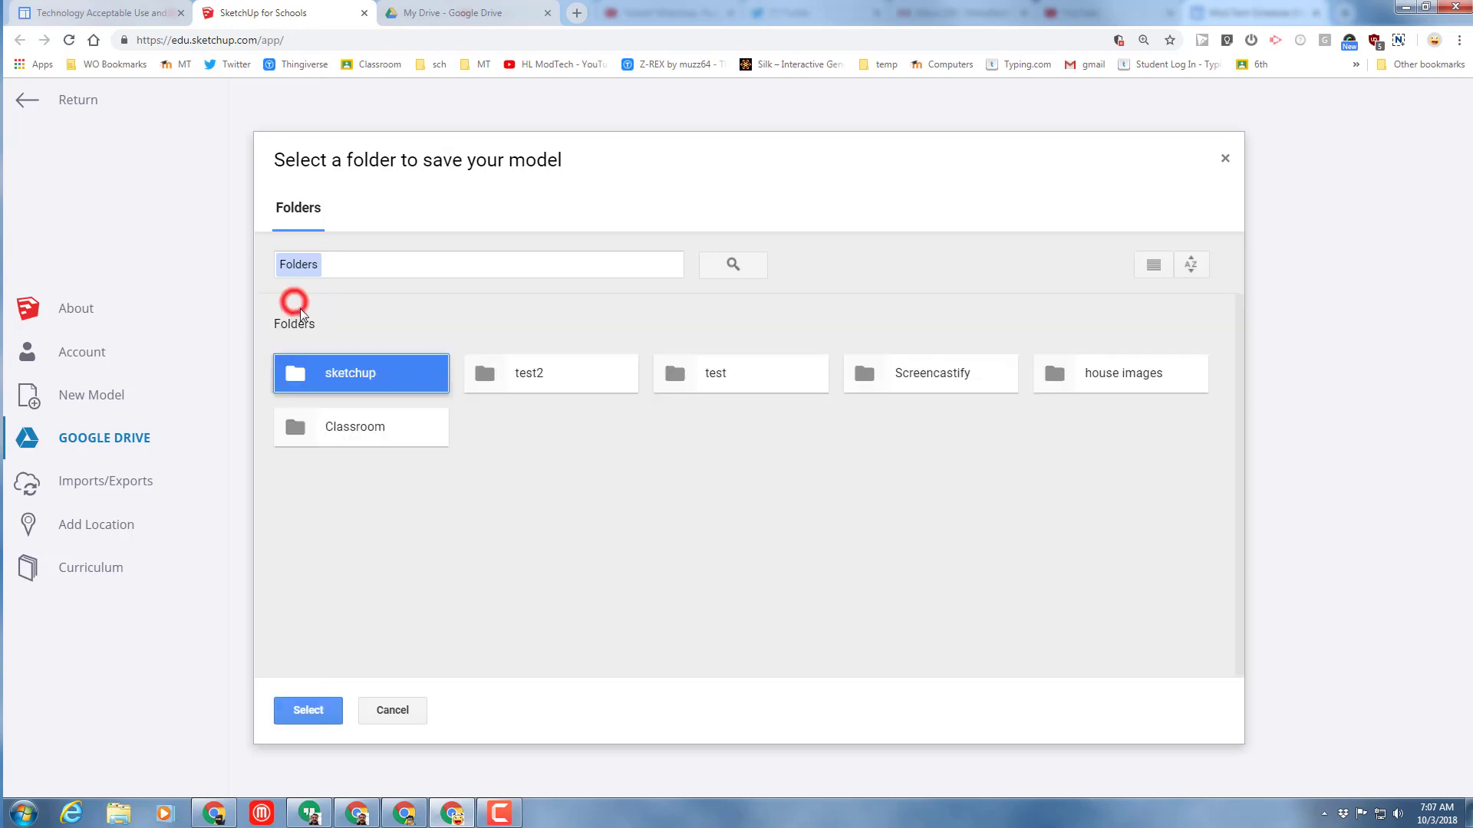
{"action": "left_click", "coordinate": [307, 711]}
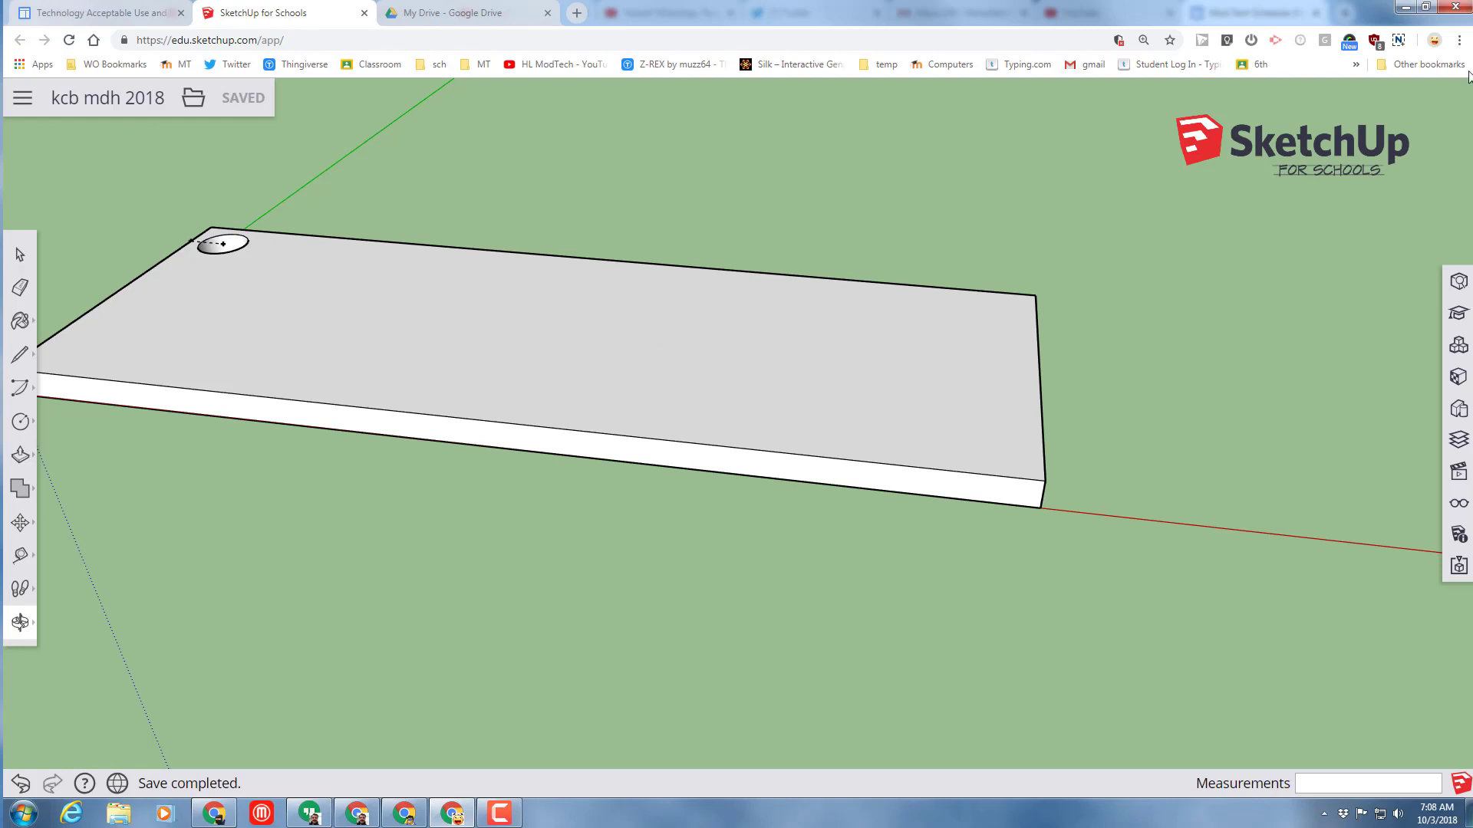
{"action": "left_click", "coordinate": [1459, 40]}
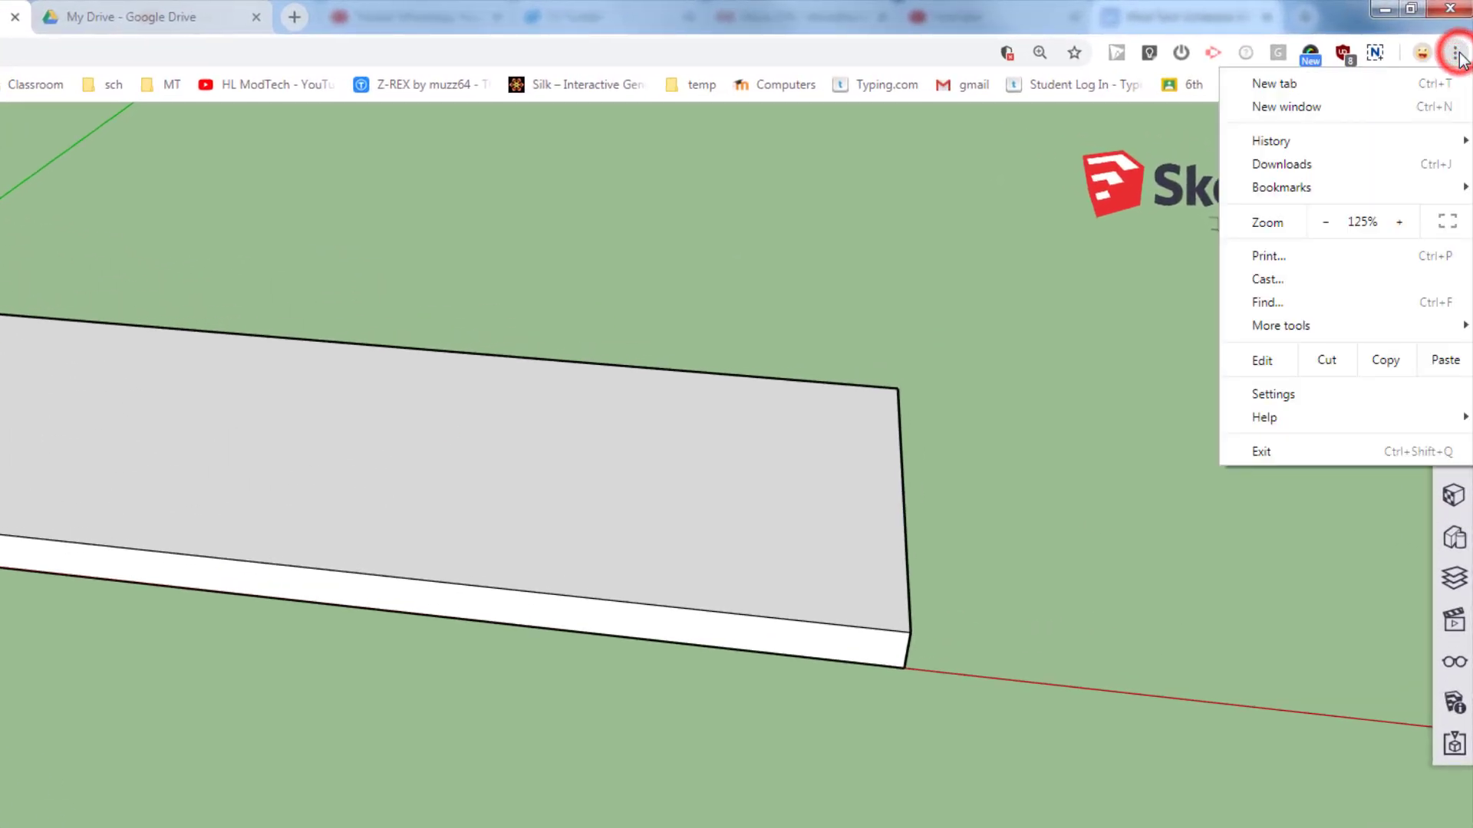
{"action": "left_click", "coordinate": [1278, 397]}
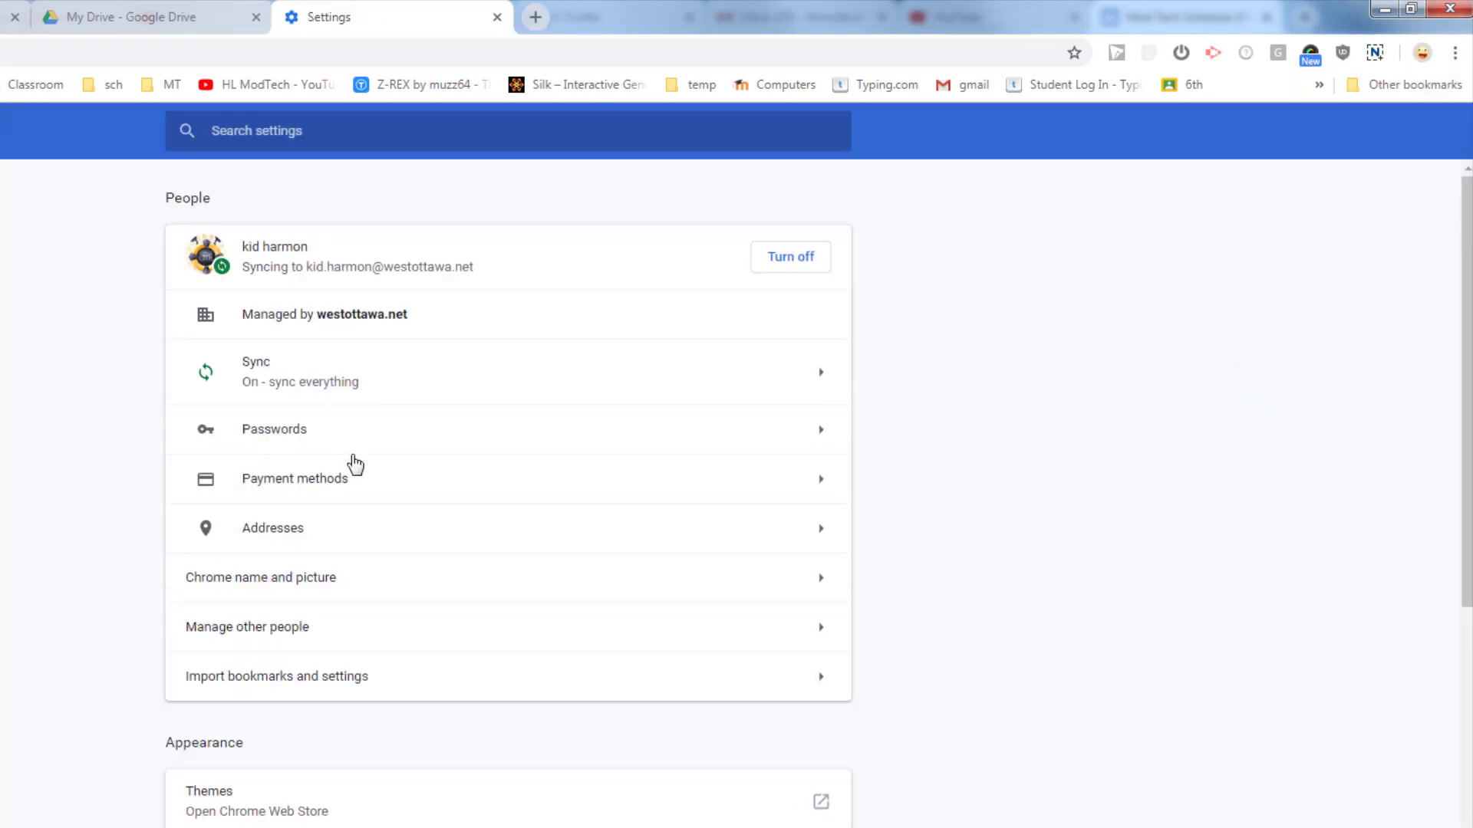
{"action": "scroll", "coordinate": [338, 477], "scroll_direction": "down", "scroll_amount": 10}
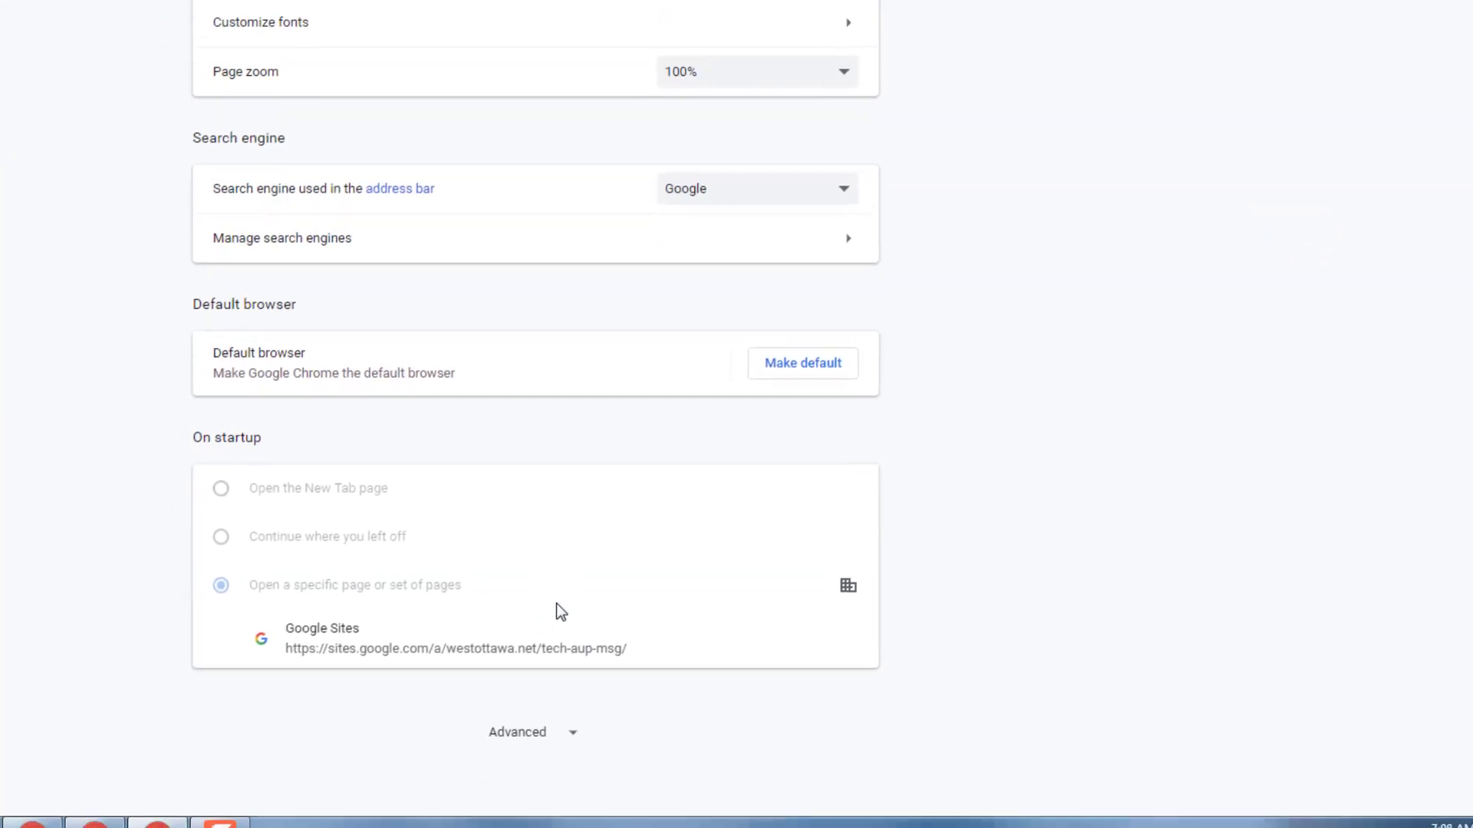
{"action": "left_click", "coordinate": [524, 724]}
{"action": "scroll", "coordinate": [465, 540], "scroll_direction": "down", "scroll_amount": 10}
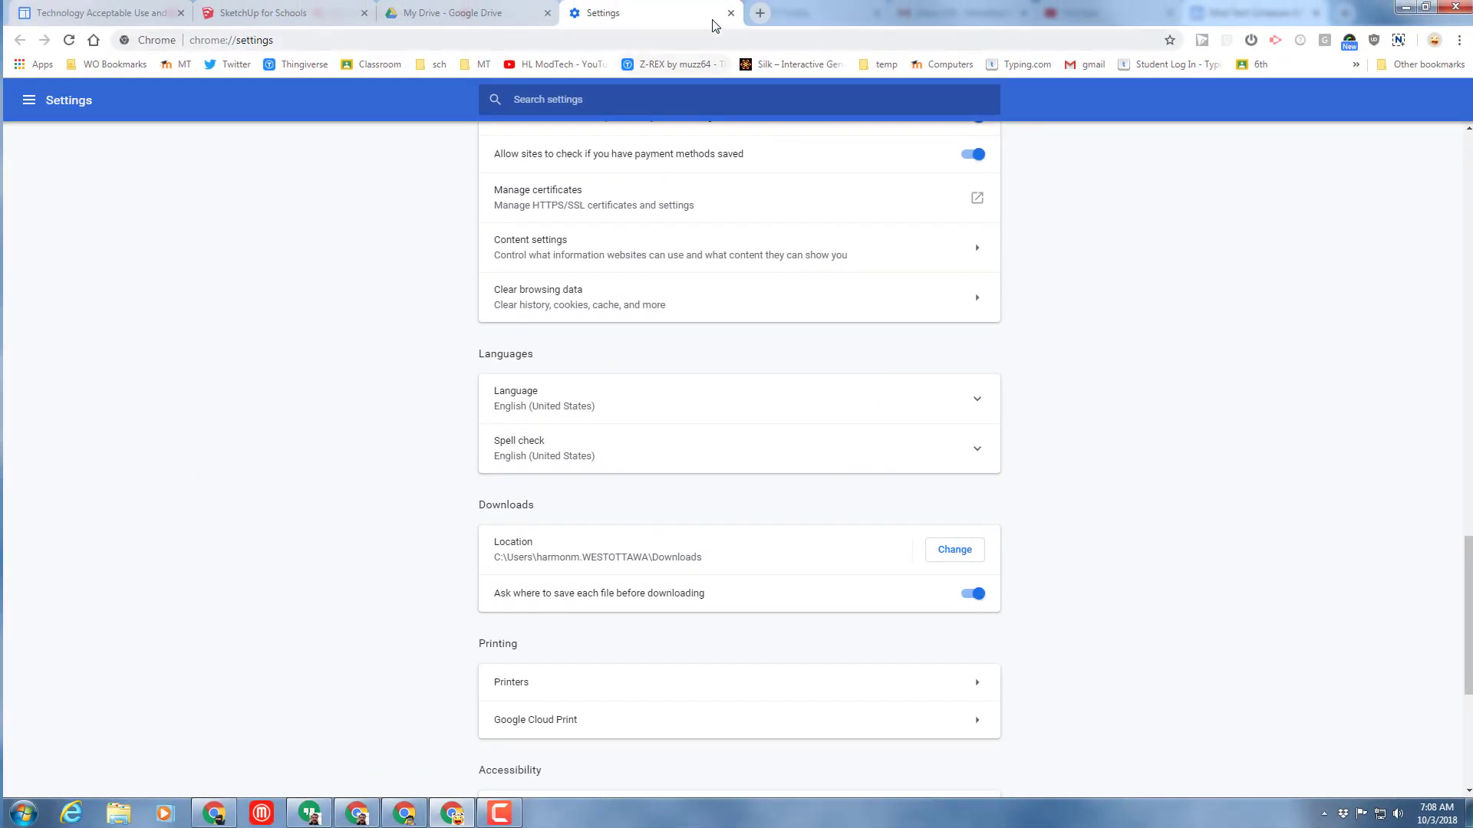
{"action": "left_click", "coordinate": [732, 13]}
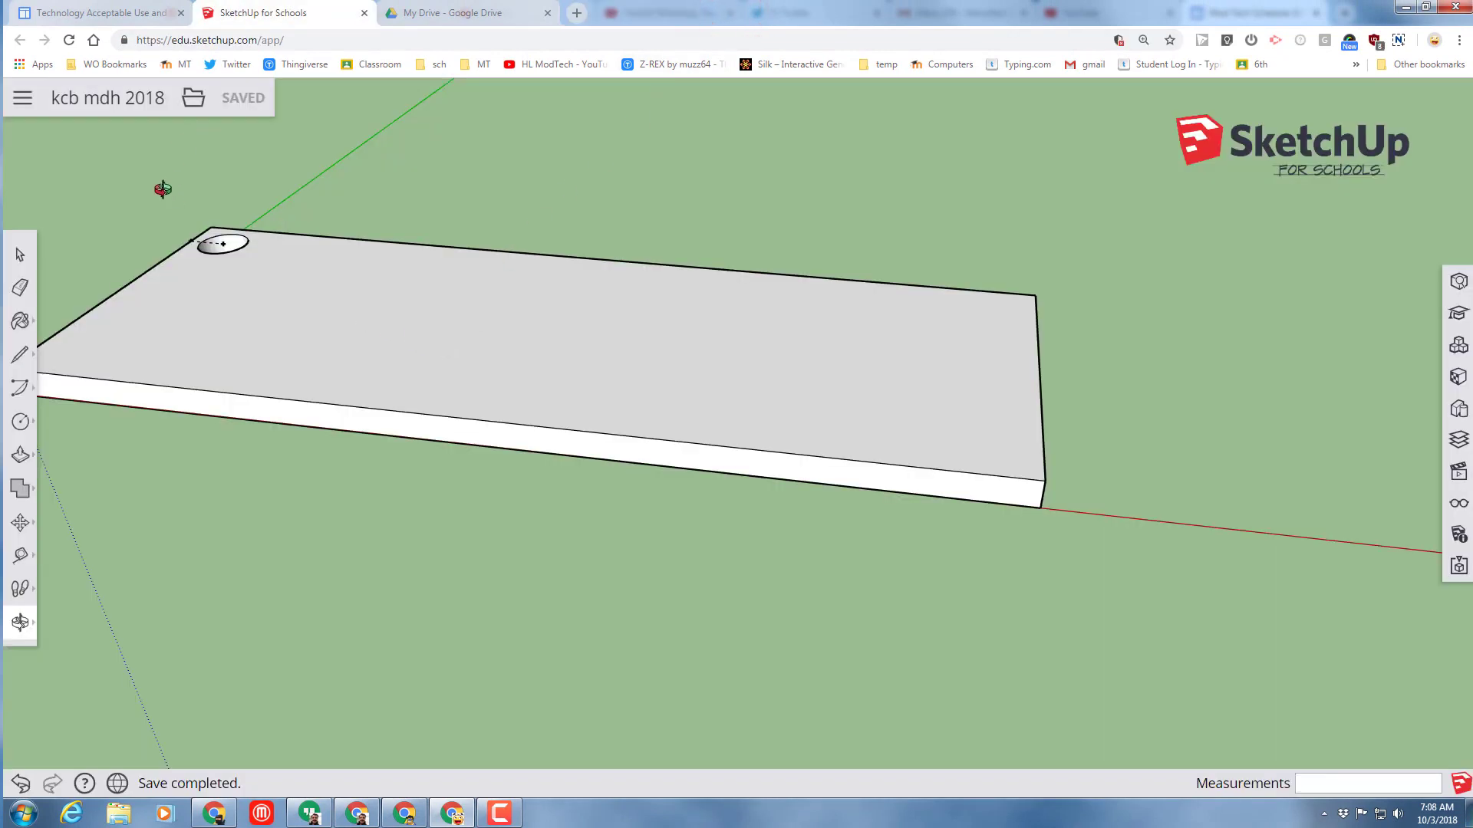
- Export the model as 'kcb mdh 2018.stl' into Desktop > MT tools > stl files
{"action": "left_click", "coordinate": [194, 97]}
{"action": "mouse_move", "coordinate": [217, 270]}
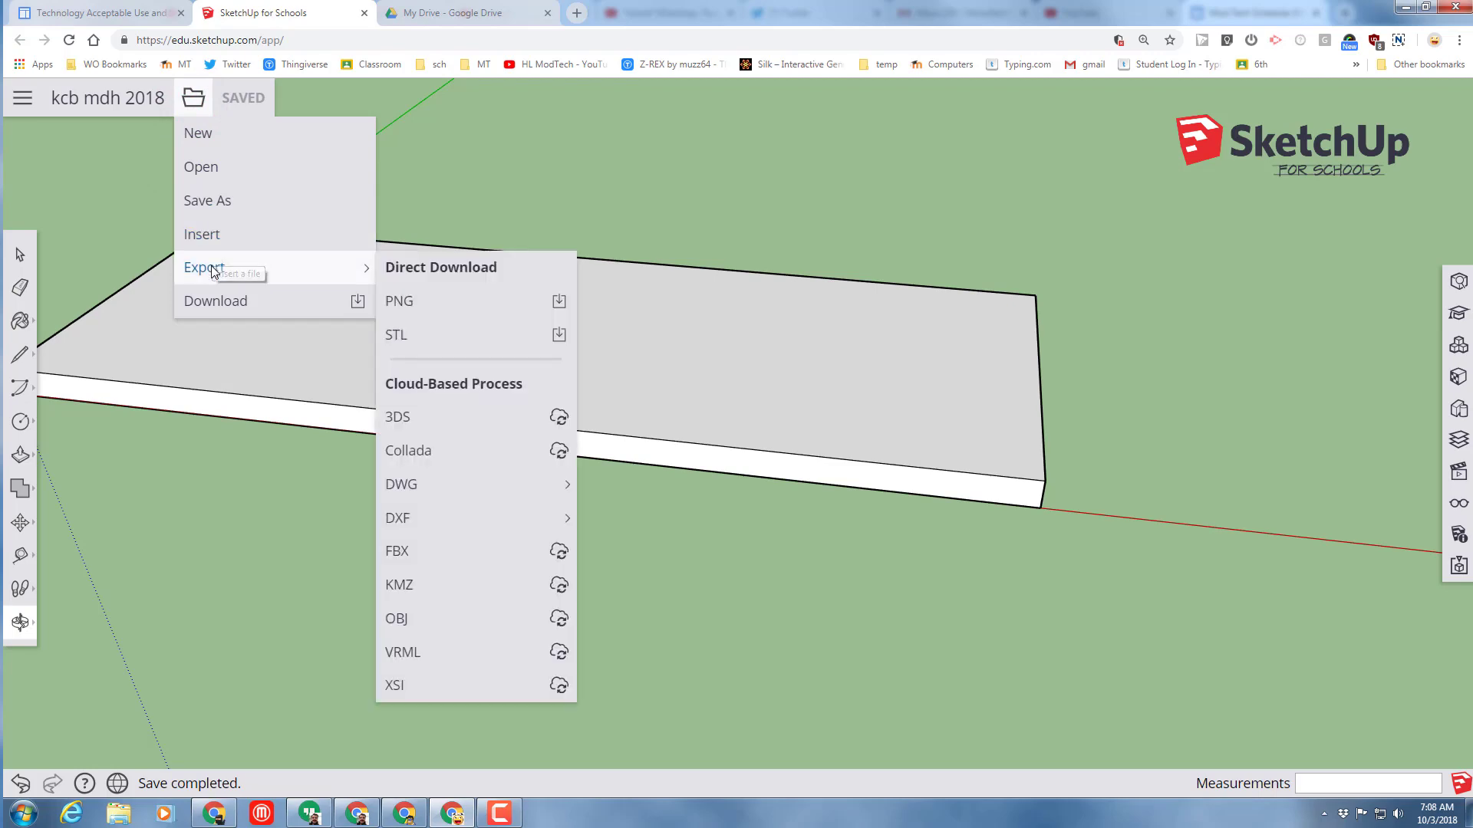
{"action": "left_click", "coordinate": [413, 341]}
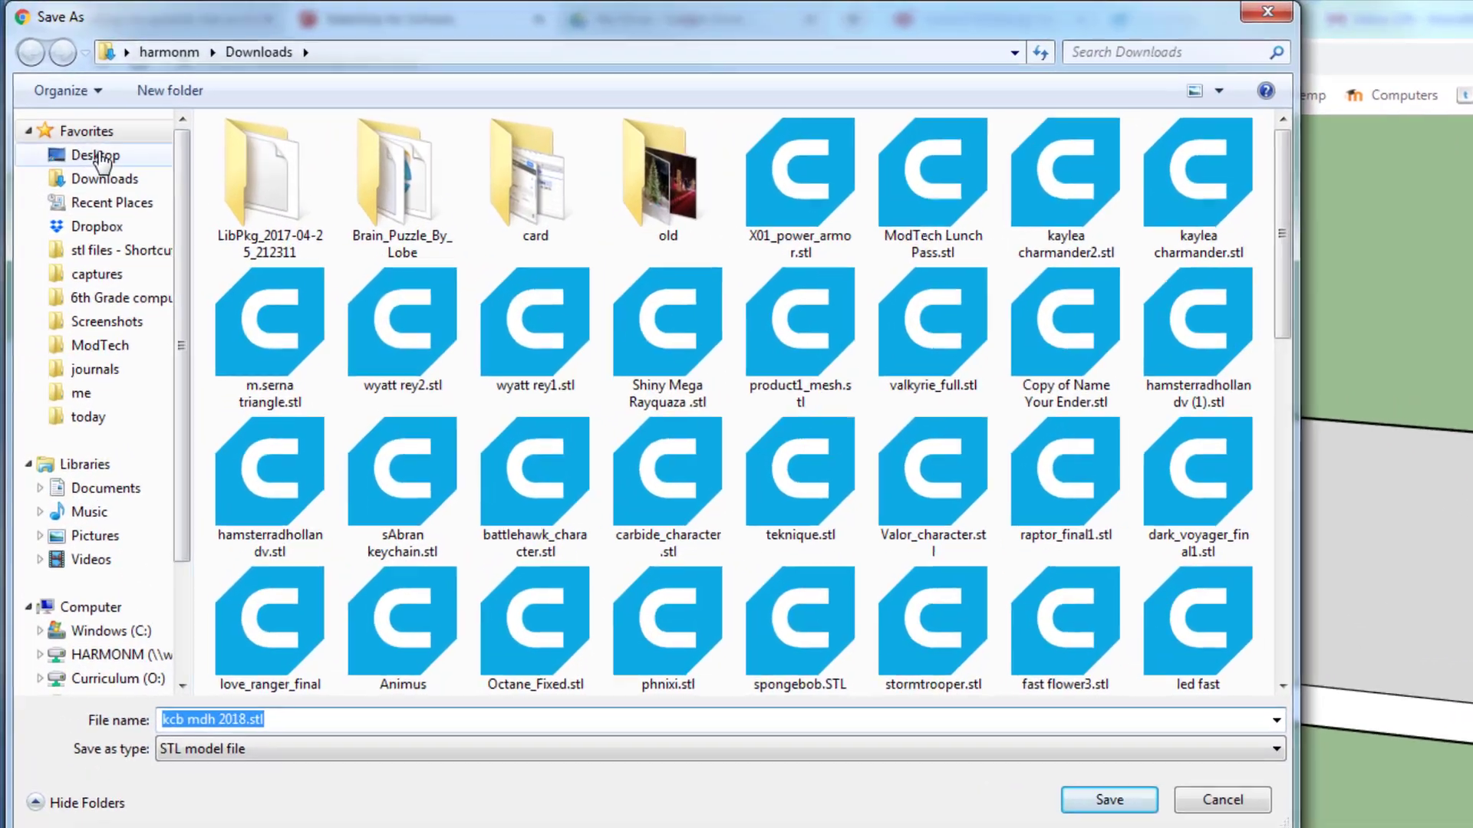
{"action": "left_click", "coordinate": [98, 157]}
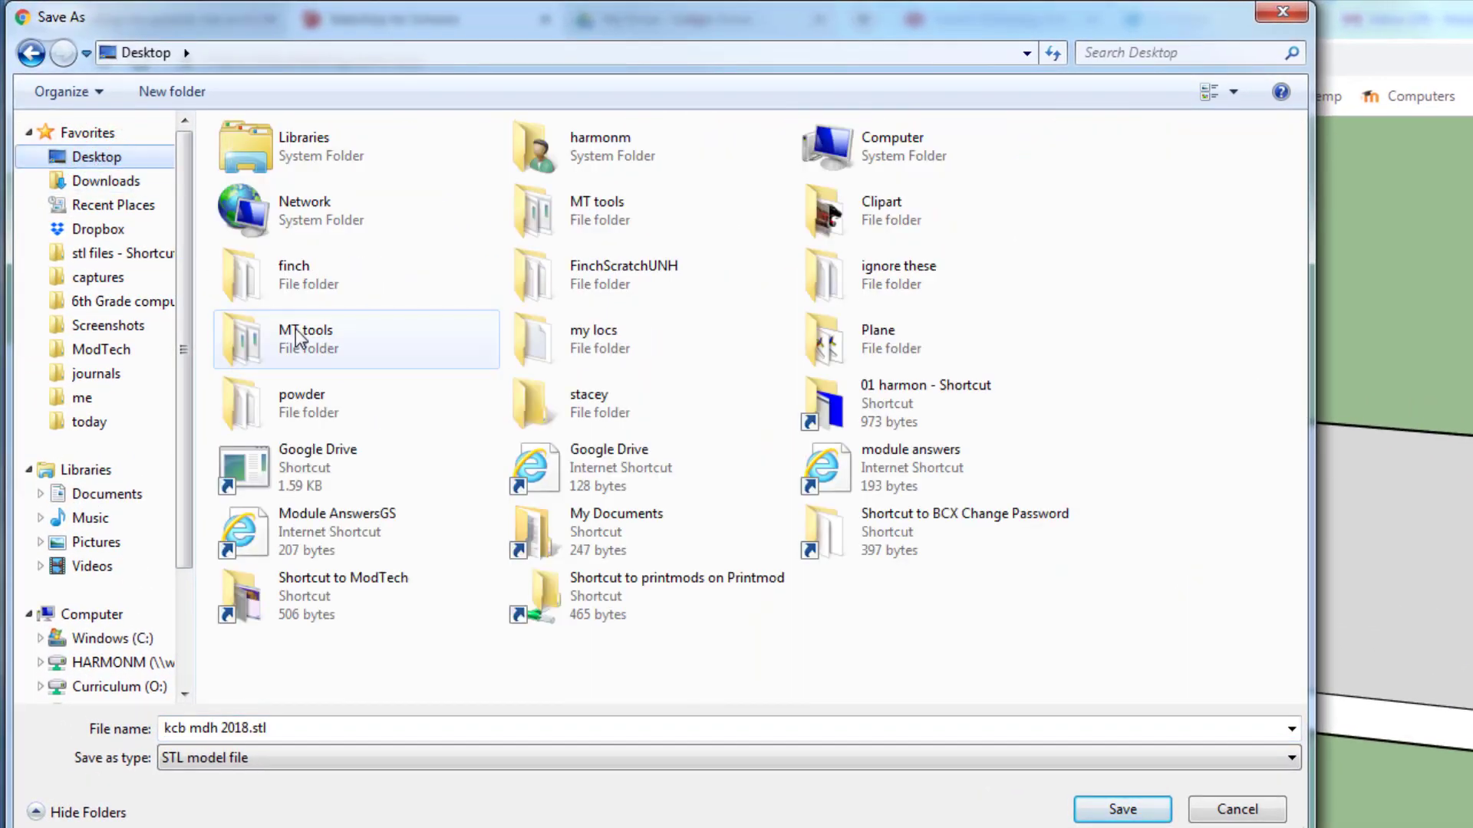
{"action": "double_click", "coordinate": [301, 335]}
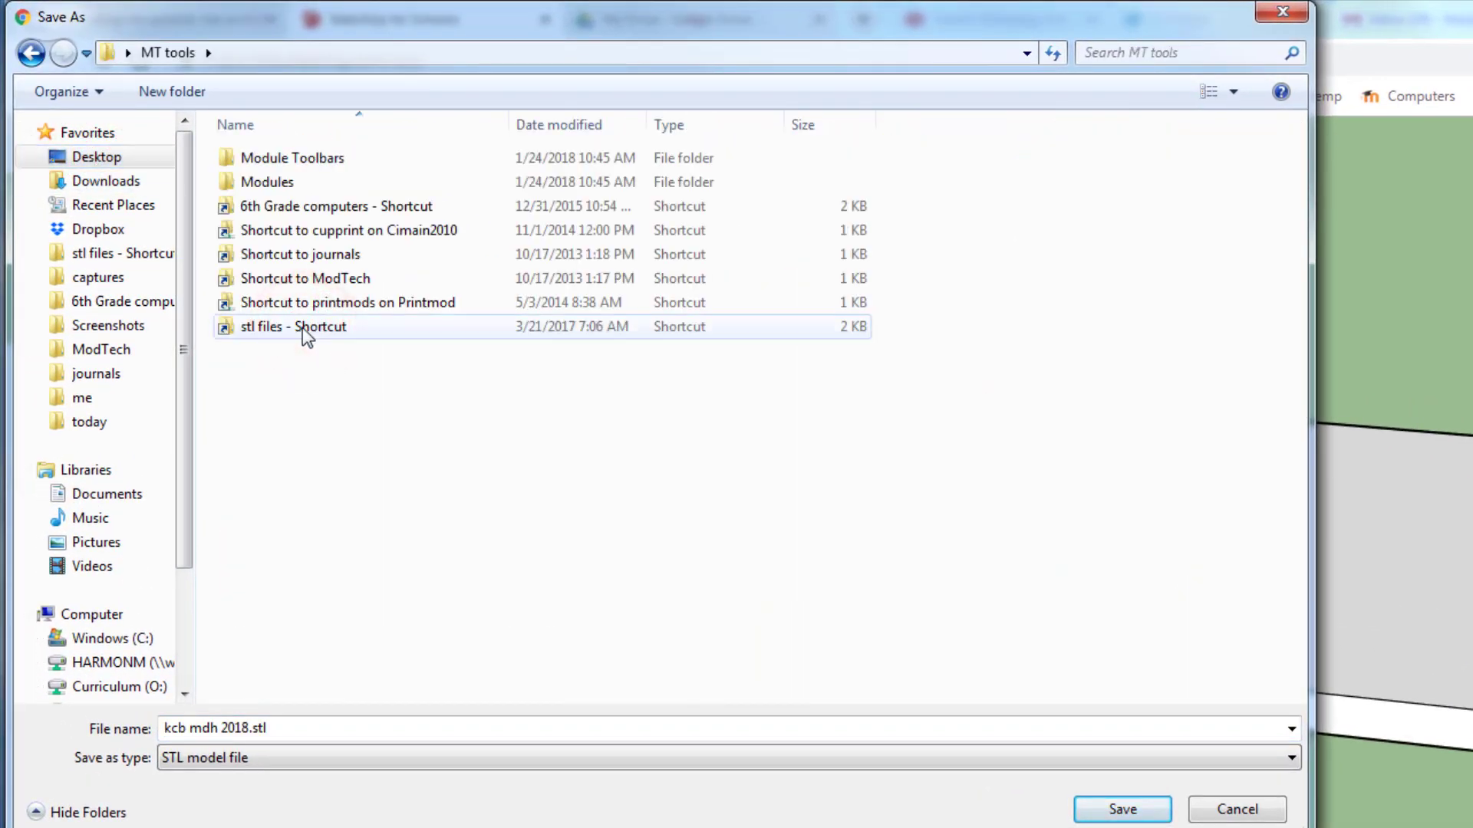
{"action": "double_click", "coordinate": [314, 328]}
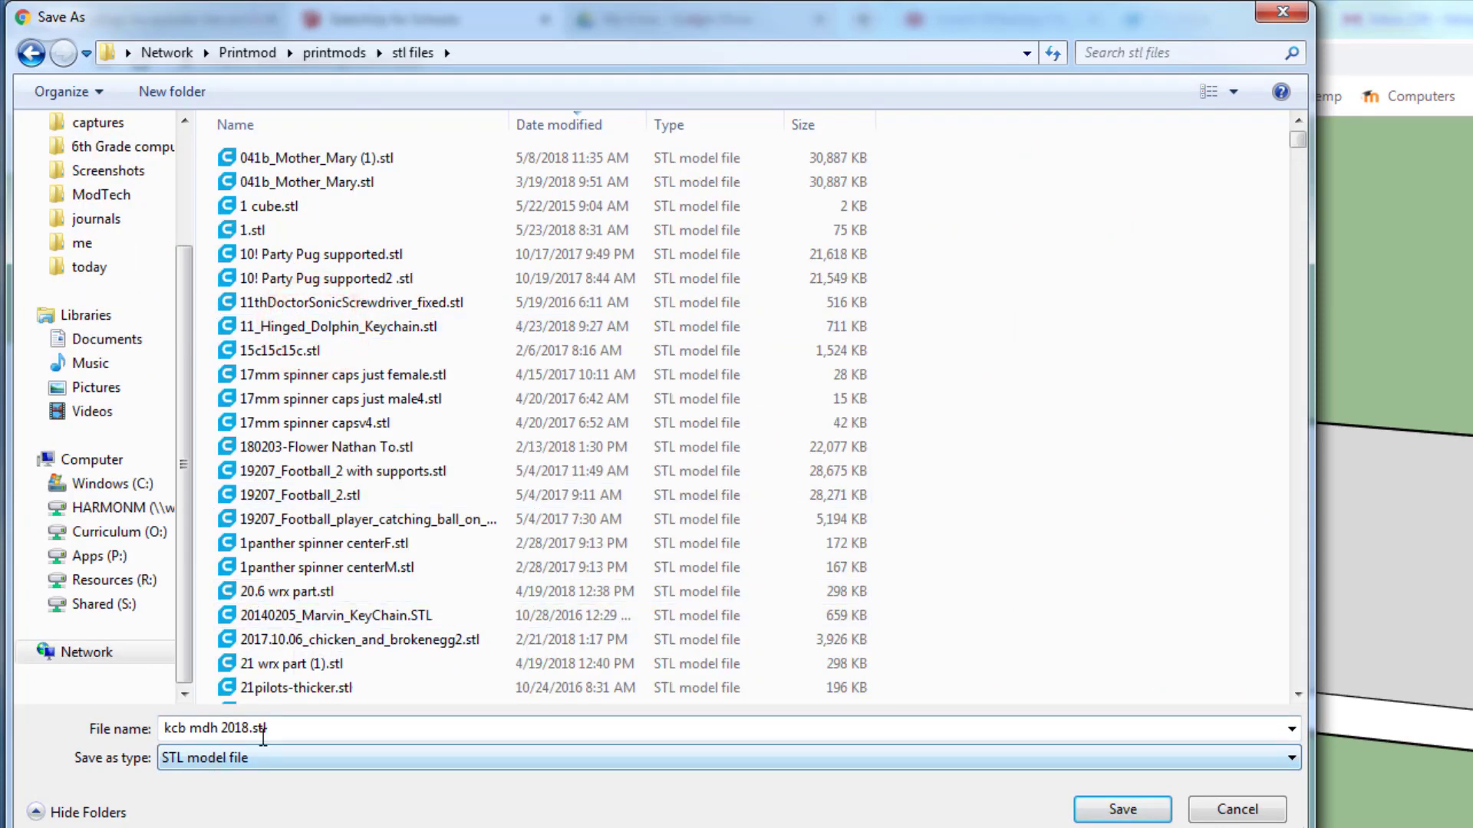
{"action": "left_click", "coordinate": [1120, 809]}
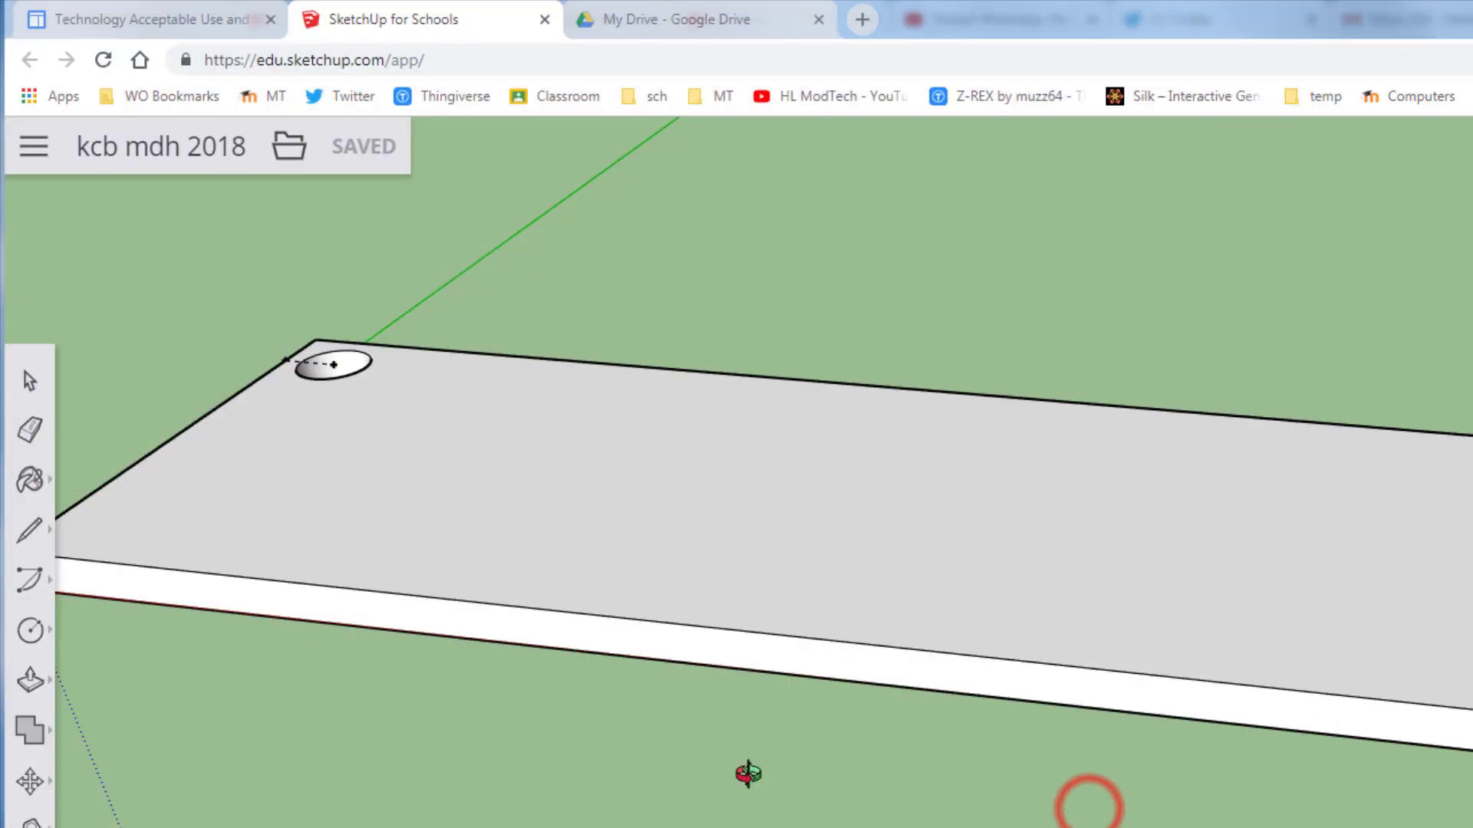
{"action": "middle_click_drag", "start_coordinate": [419, 537], "coordinate": [674, 582]}
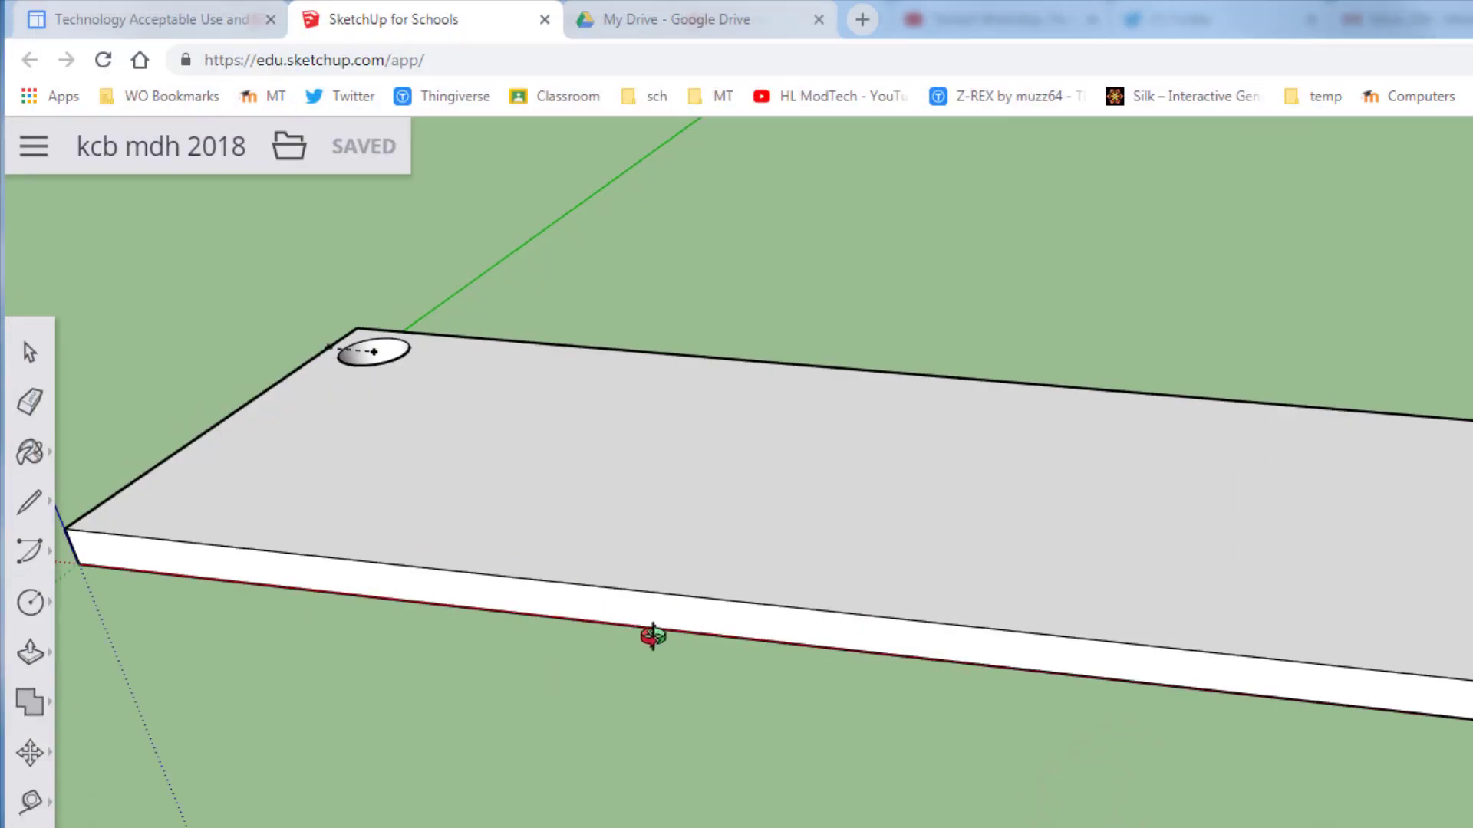
{"action": "left_click_drag", "start_coordinate": [653, 637], "coordinate": [530, 573]}
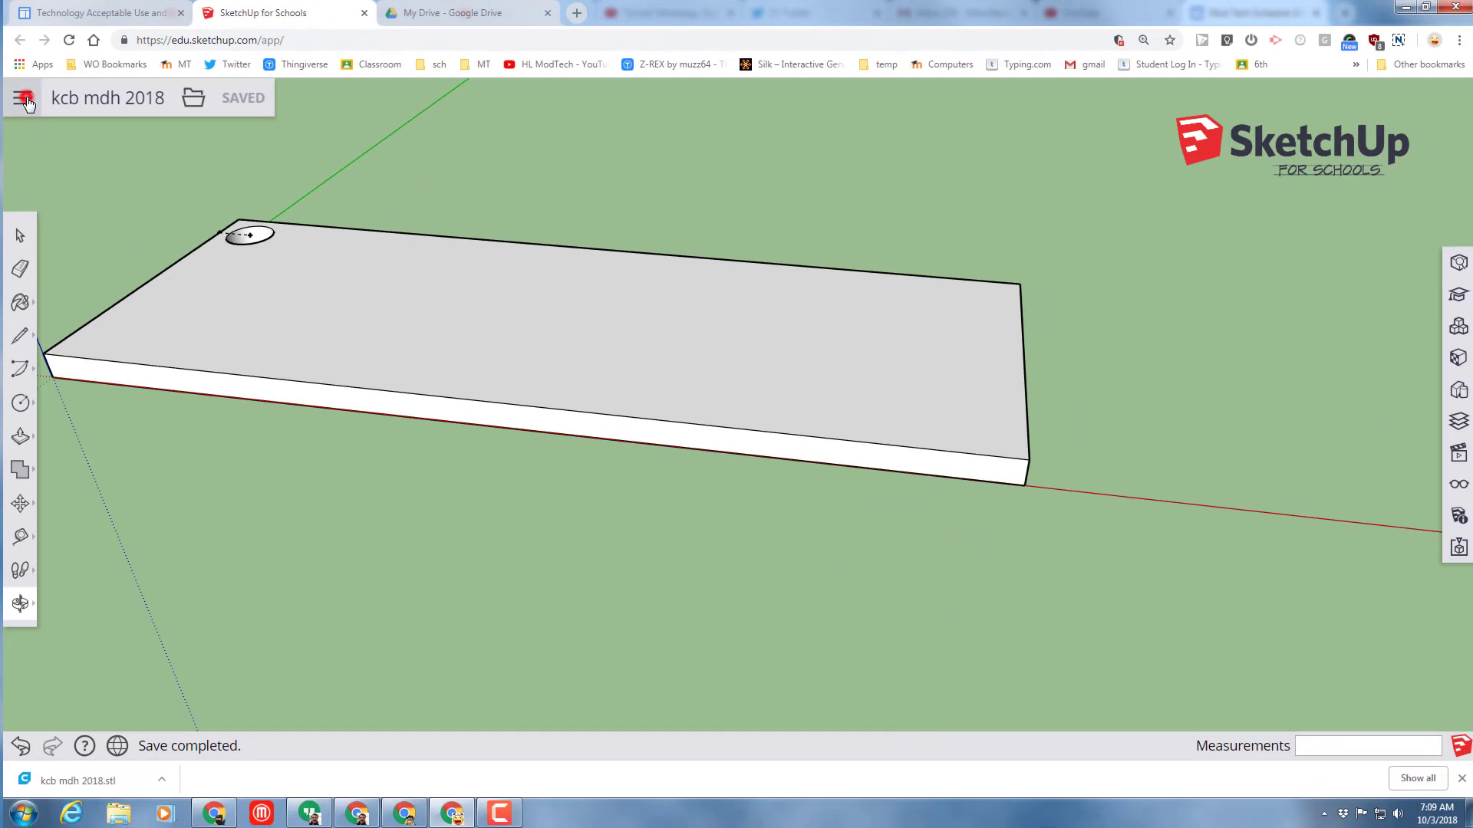
- Start a fresh model from the millimetres template
{"action": "left_click", "coordinate": [25, 102]}
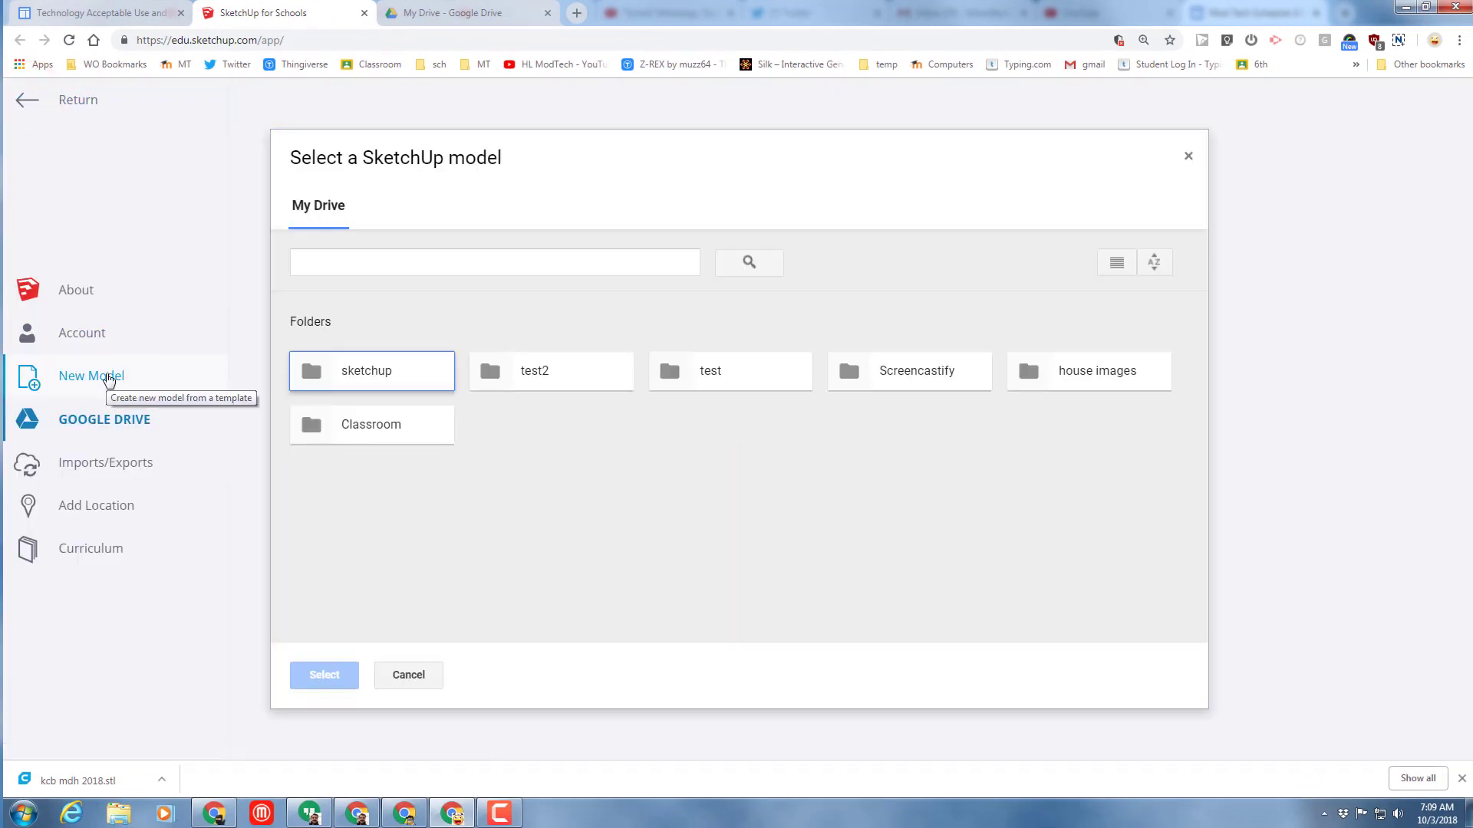
{"action": "left_click", "coordinate": [119, 372]}
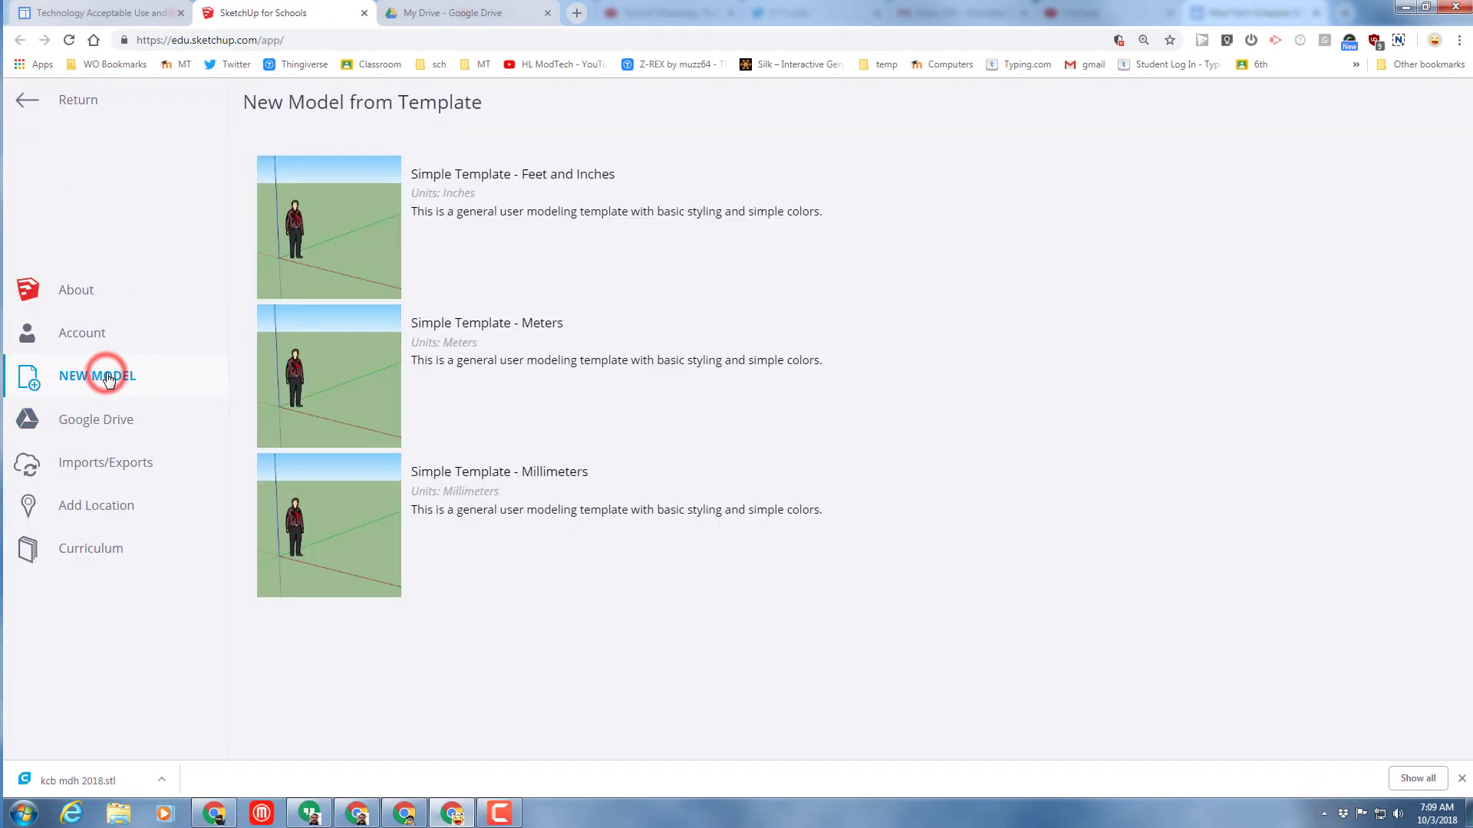
{"action": "left_click", "coordinate": [329, 509]}
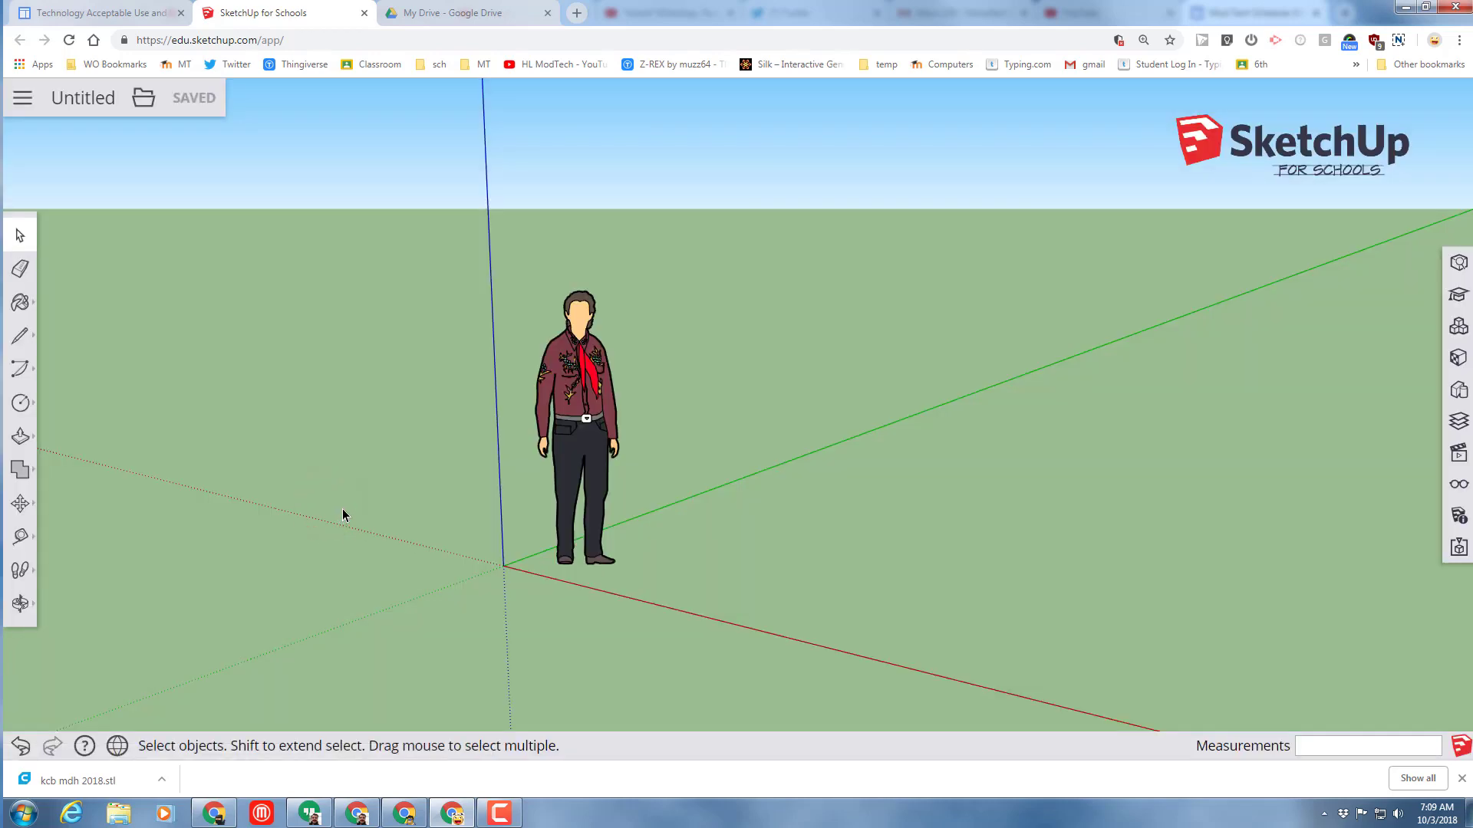
- Delete the person figure and draw a 70 x 25 mm rectangle at the origin
{"action": "left_click", "coordinate": [602, 424]}
{"action": "key", "text": "Delete"}
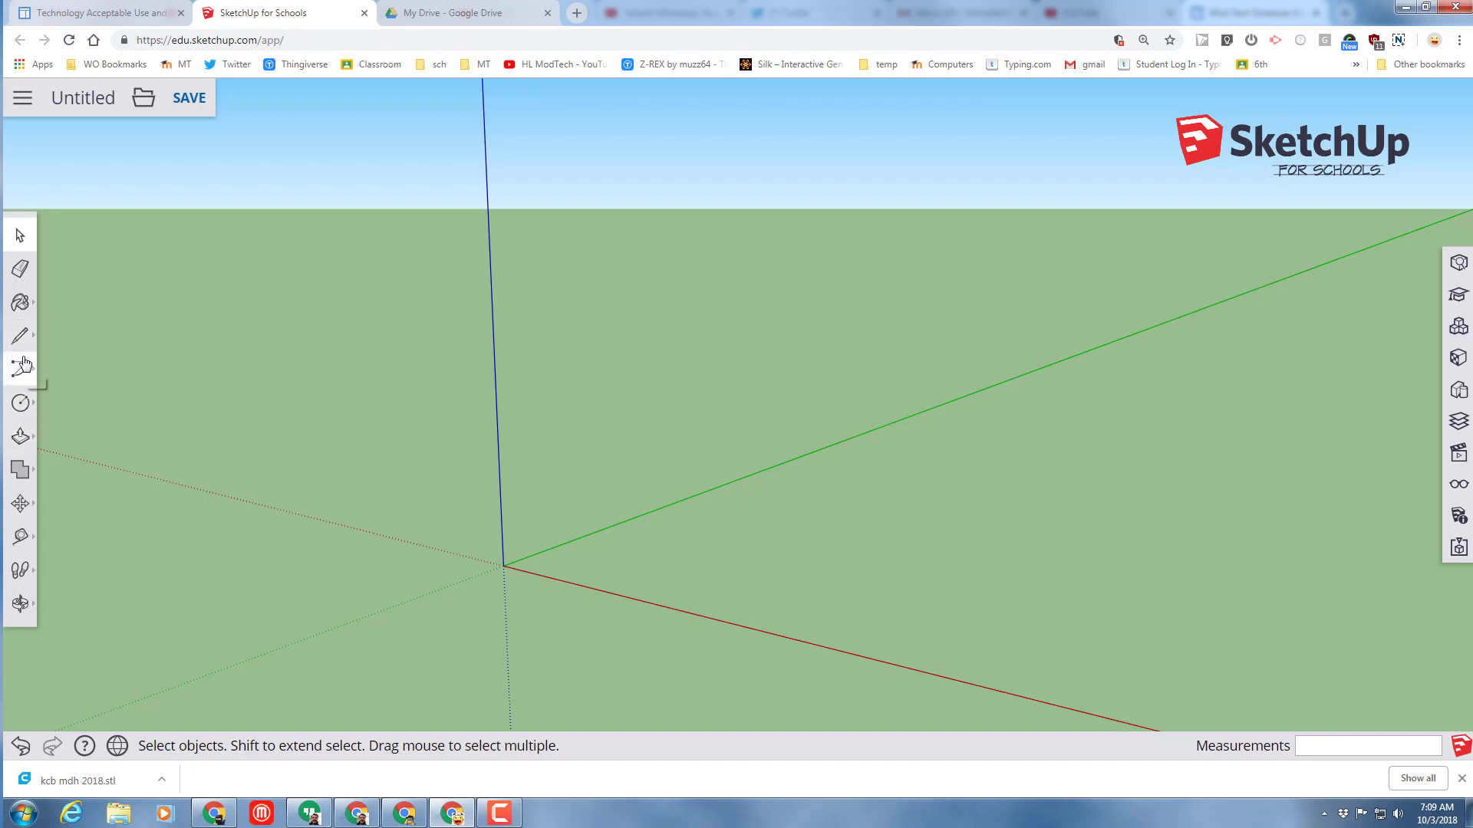
{"action": "left_click", "coordinate": [21, 403]}
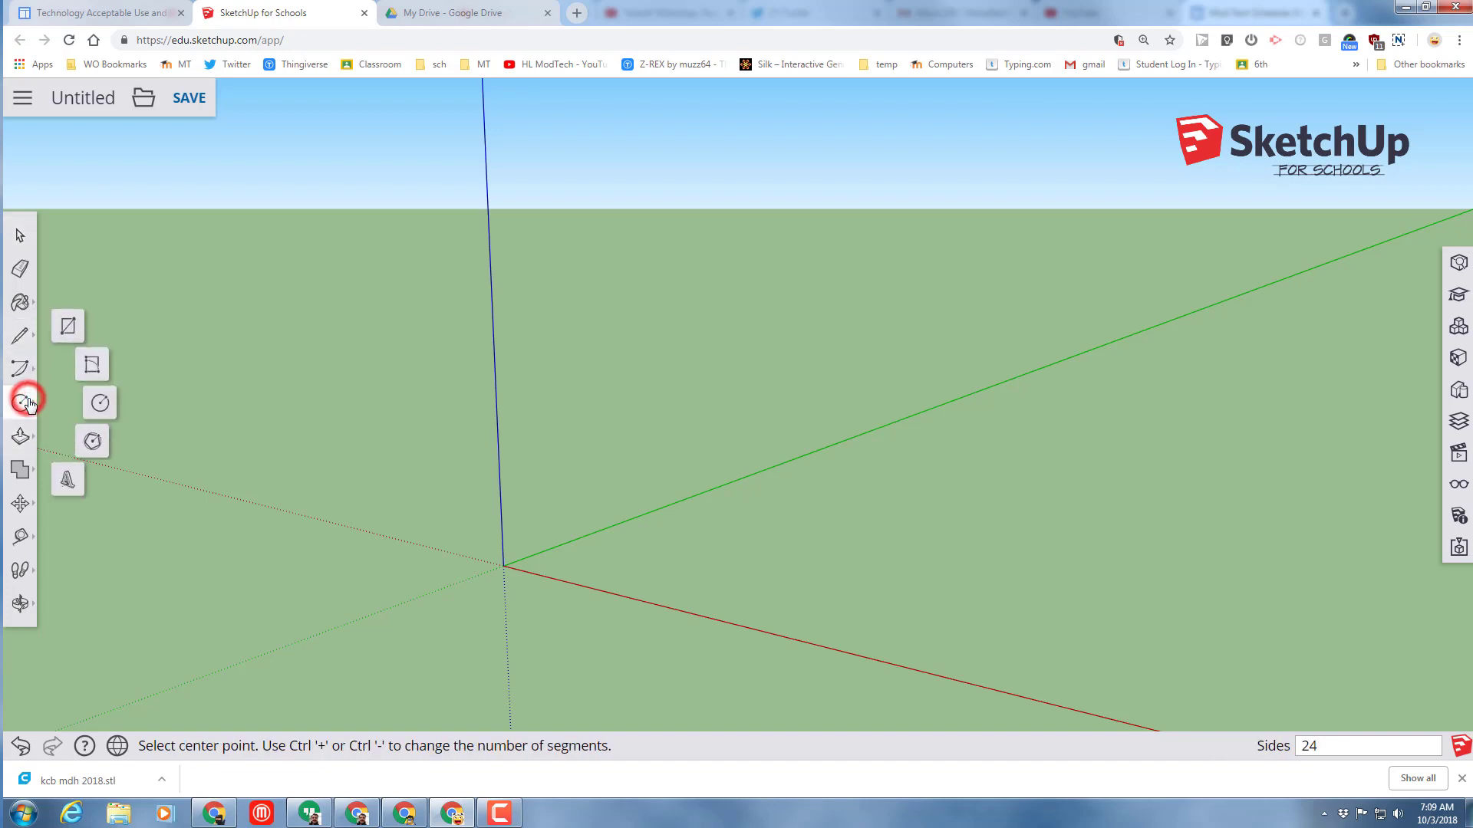
{"action": "left_click", "coordinate": [68, 328]}
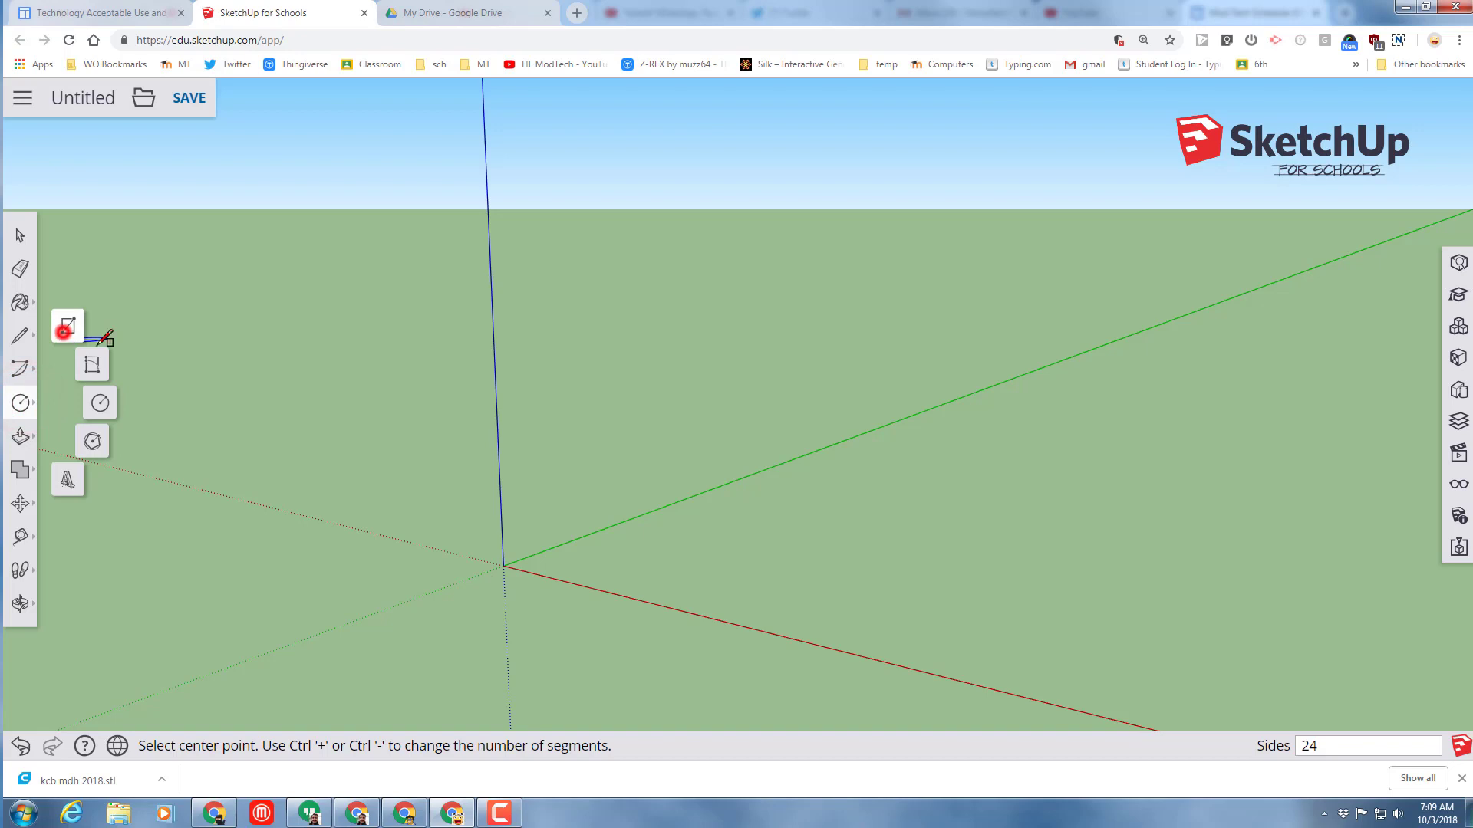
{"action": "left_click", "coordinate": [503, 565]}
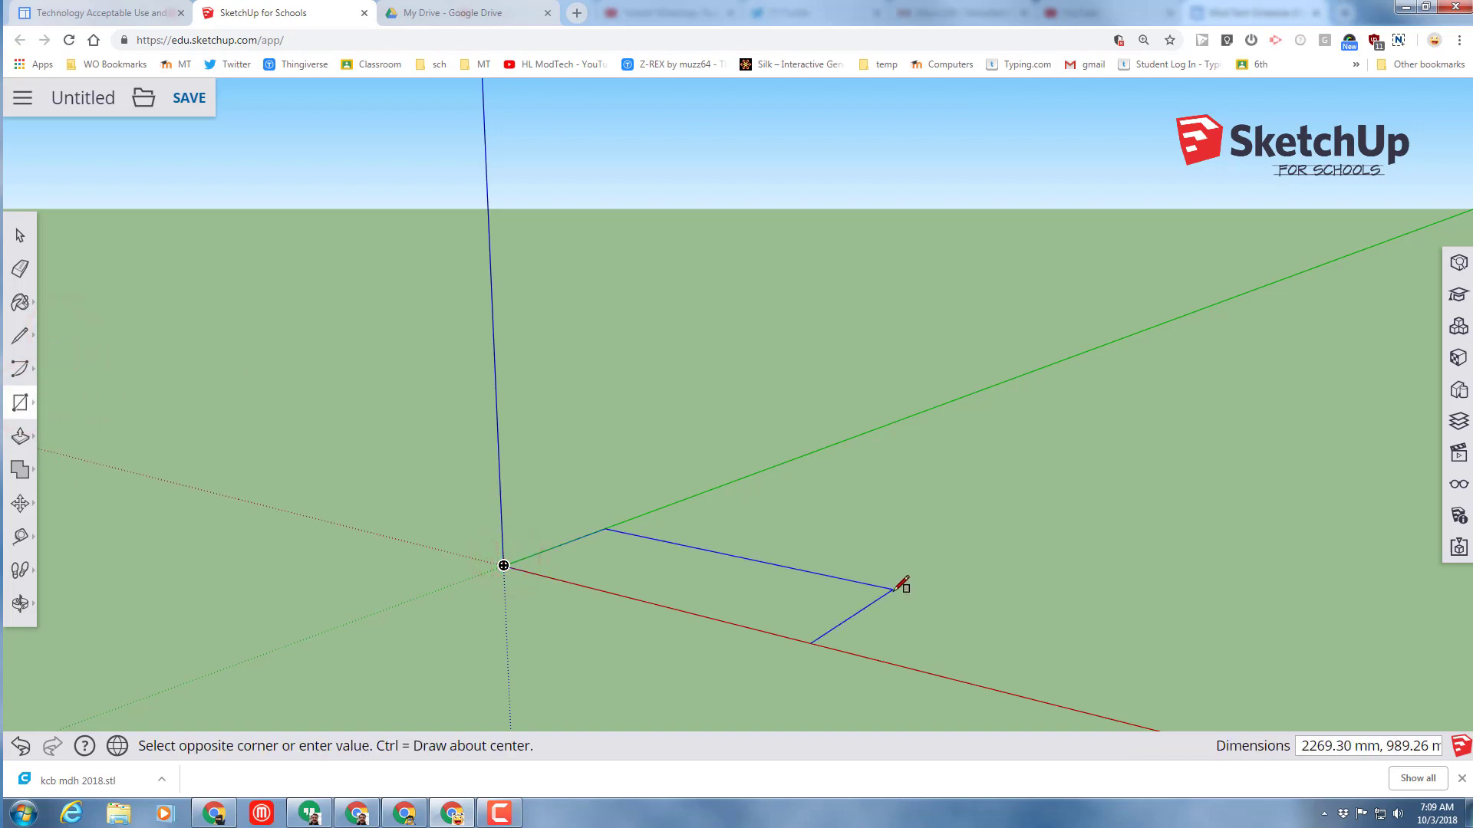
{"action": "type", "text": "70,25"}
{"action": "key", "text": "Return"}
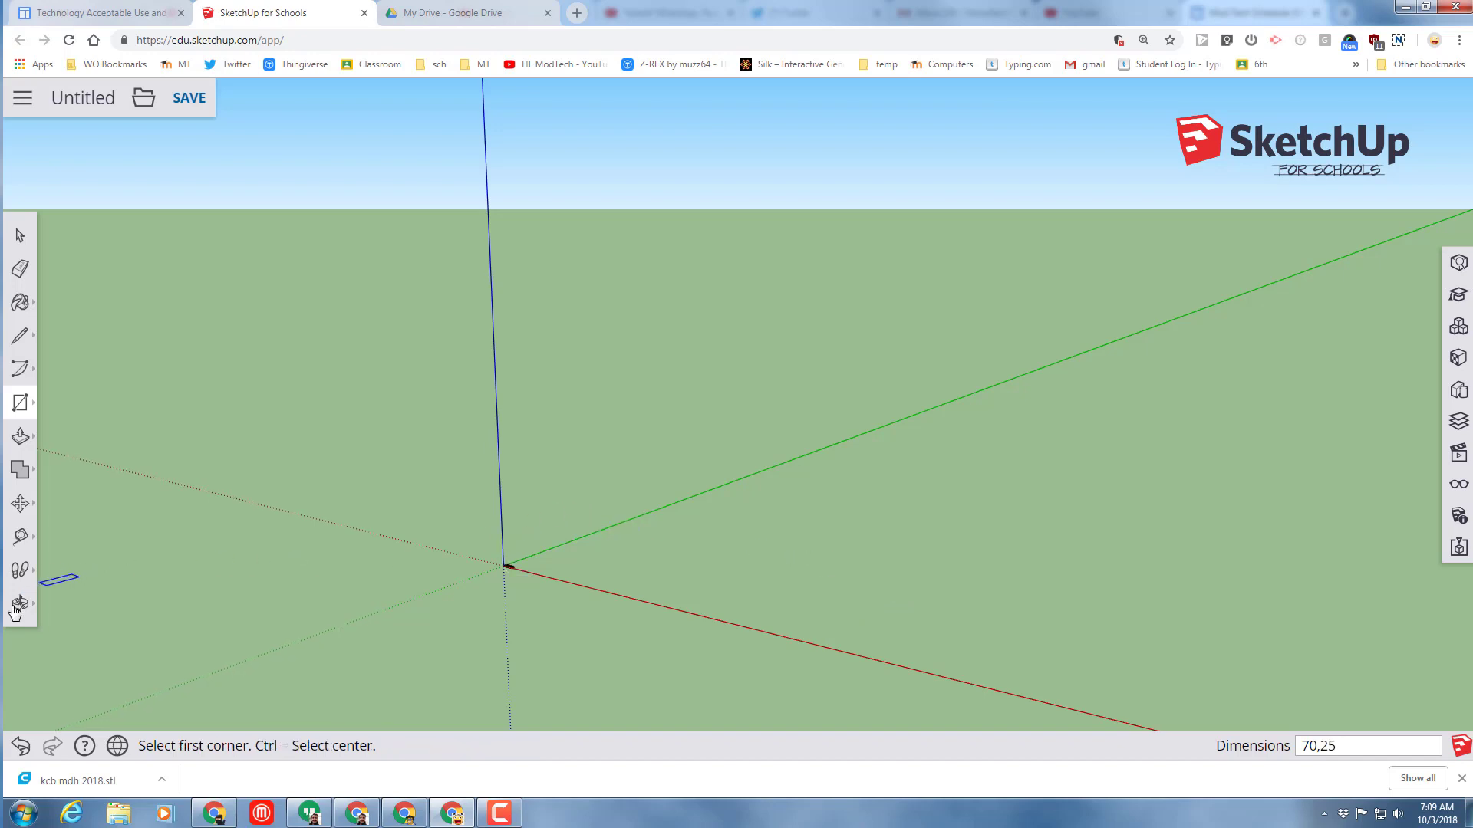
- Delete the rectangle's face, leaving only its 70 by 25 mm outline edges
{"action": "left_click", "coordinate": [20, 603]}
{"action": "left_click", "coordinate": [71, 689]}
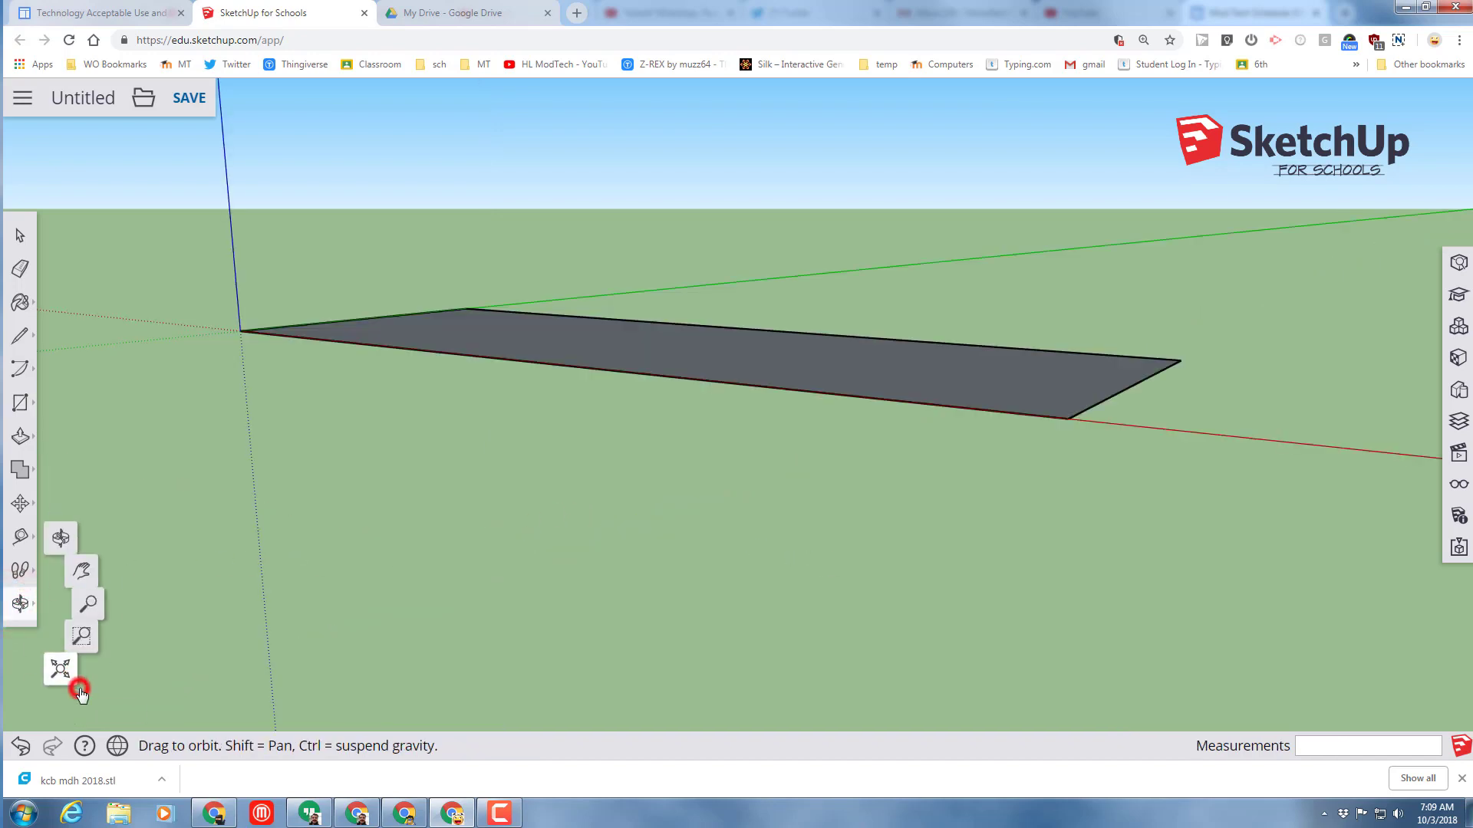
{"action": "left_click", "coordinate": [20, 235]}
{"action": "middle_click_drag", "start_coordinate": [257, 371], "coordinate": [448, 371]}
{"action": "left_click", "coordinate": [467, 350]}
{"action": "key", "text": "Delete"}
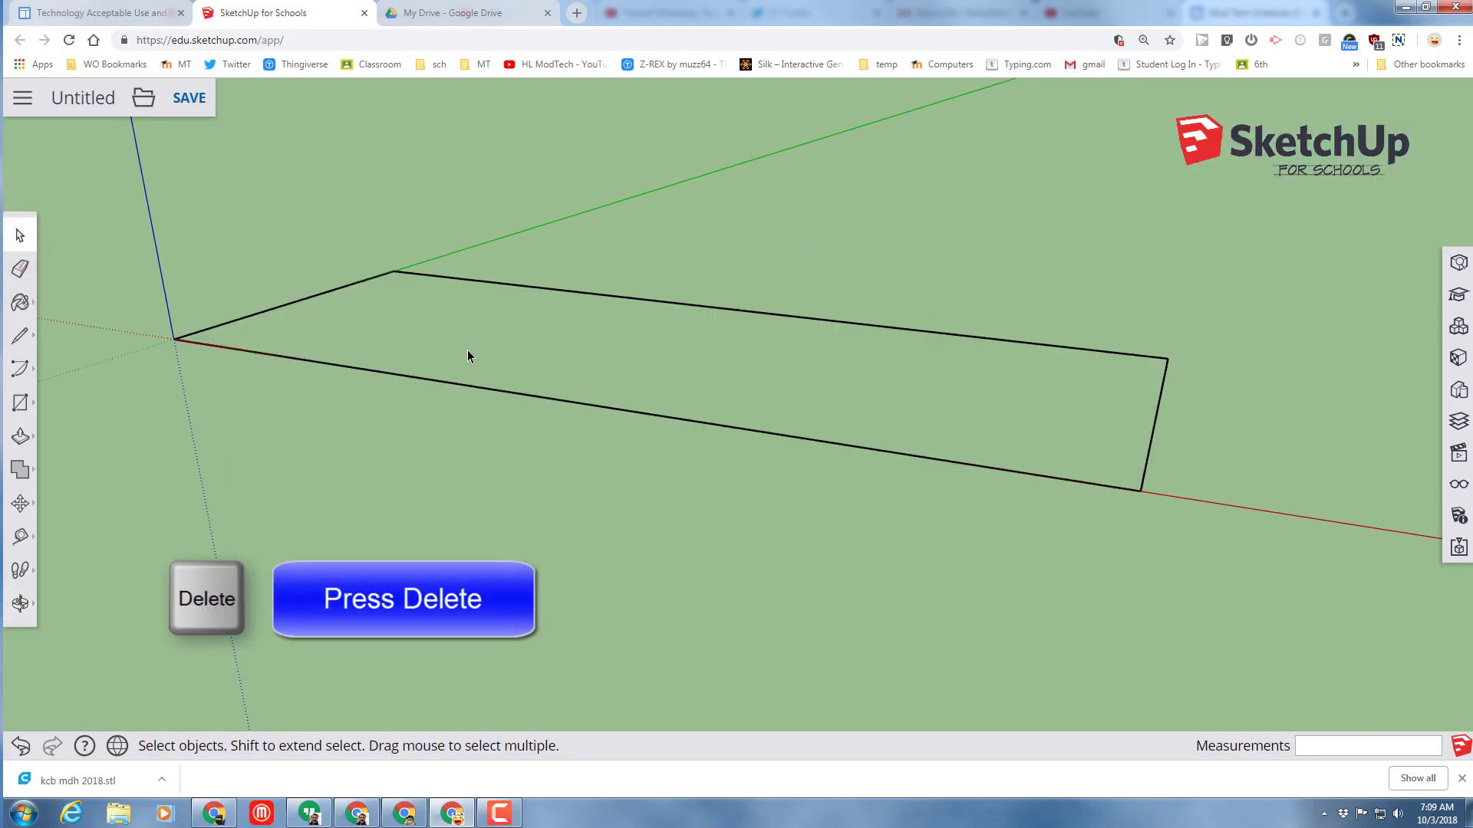
{"action": "middle_click_drag", "start_coordinate": [240, 330], "coordinate": [264, 305]}
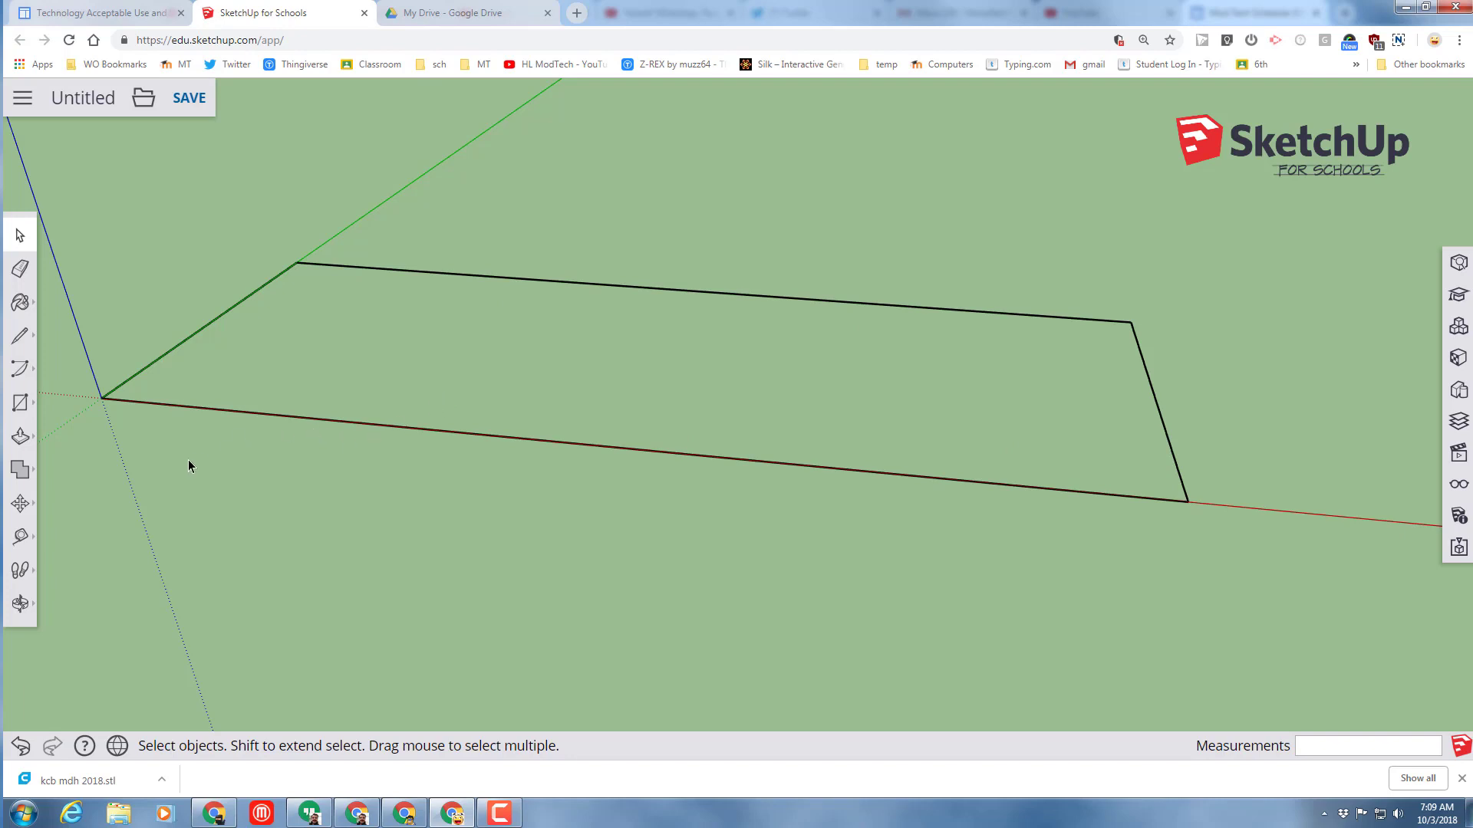
- Start a new 3D text and enter the text HLModTech
{"action": "key", "text": "r"}
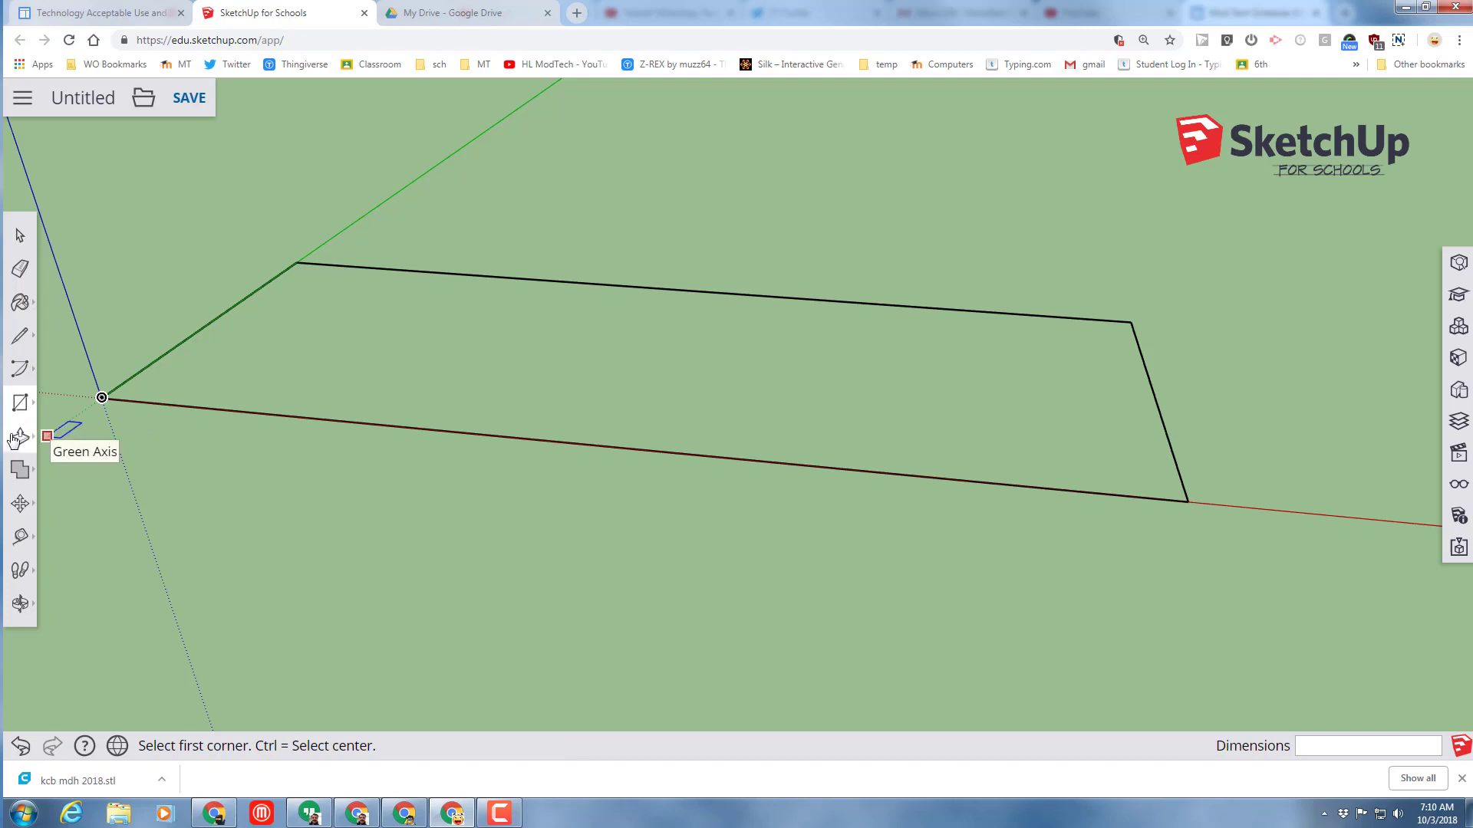
{"action": "left_click", "coordinate": [23, 403]}
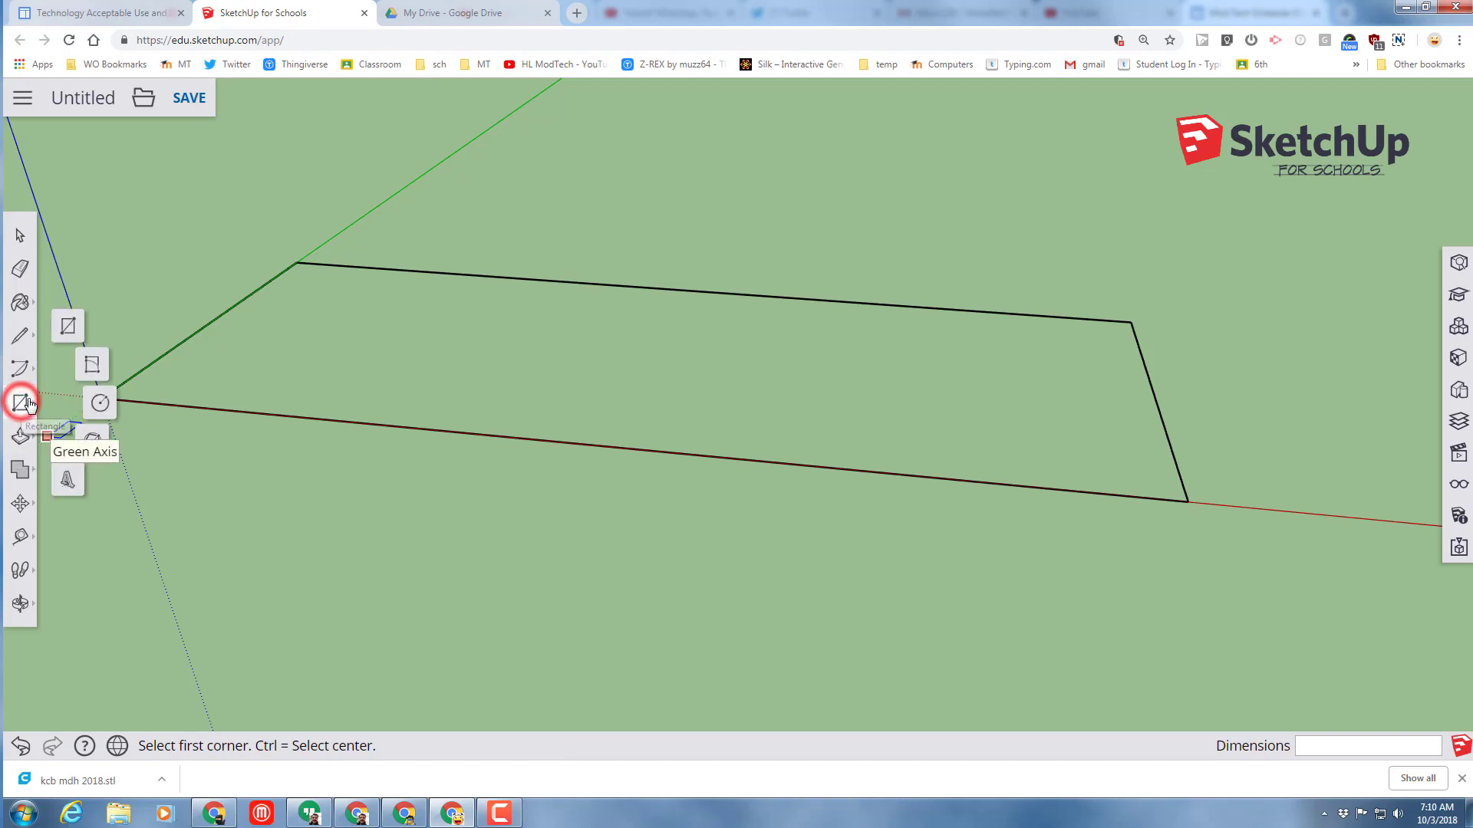
{"action": "left_click", "coordinate": [68, 482]}
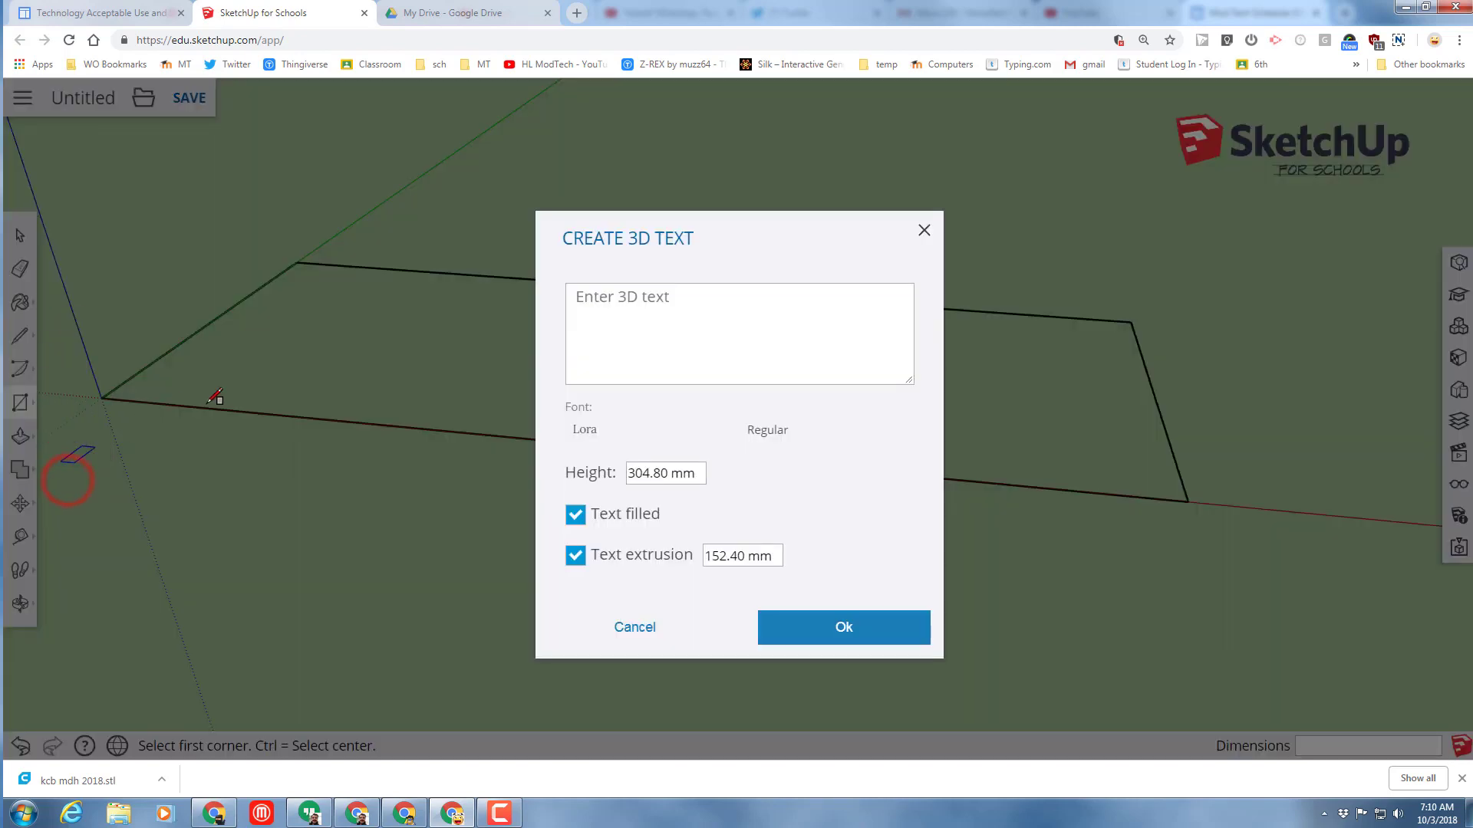
{"action": "left_click", "coordinate": [715, 303]}
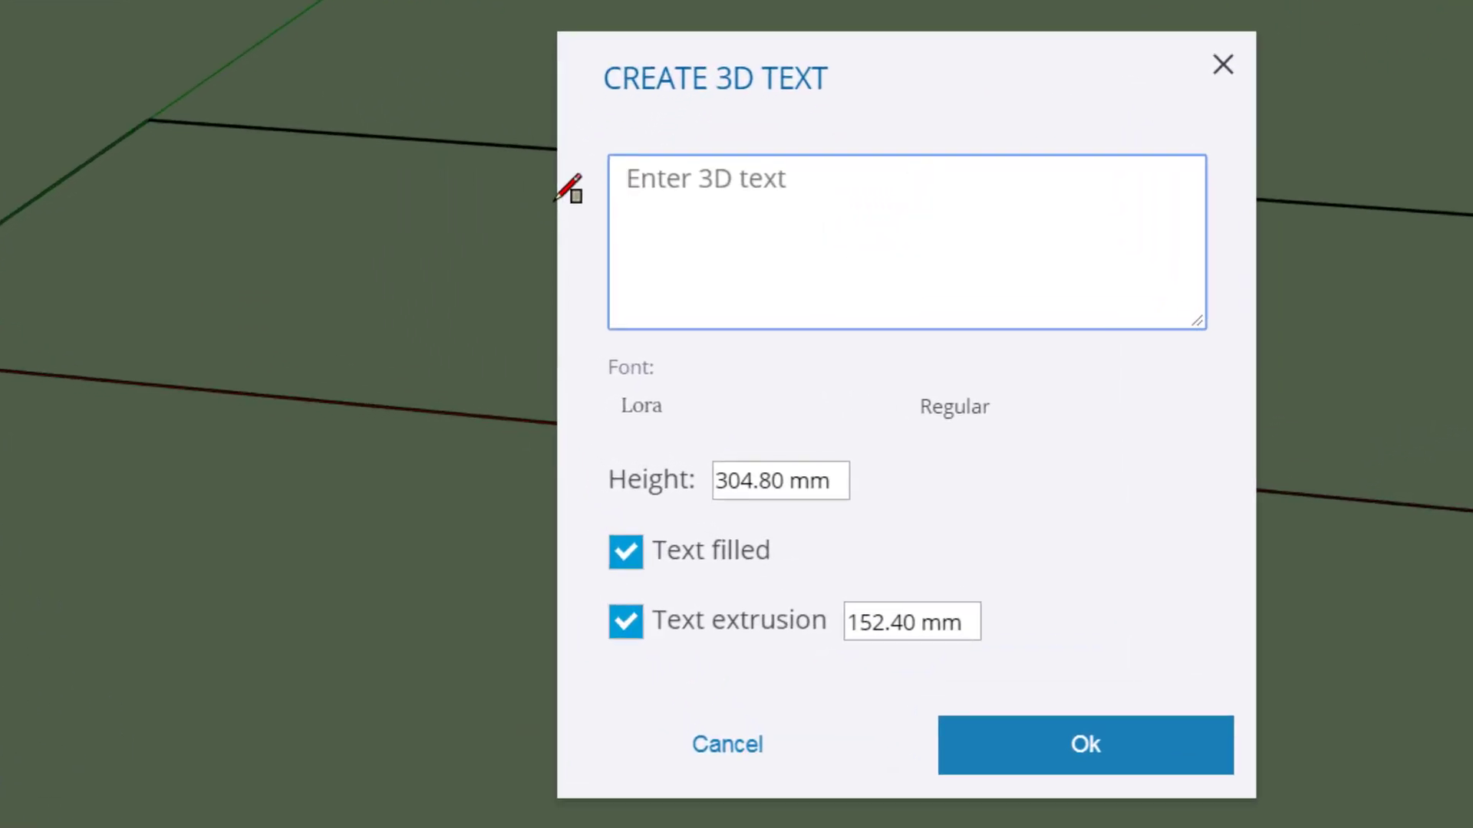
{"action": "type", "text": "HLModTech"}
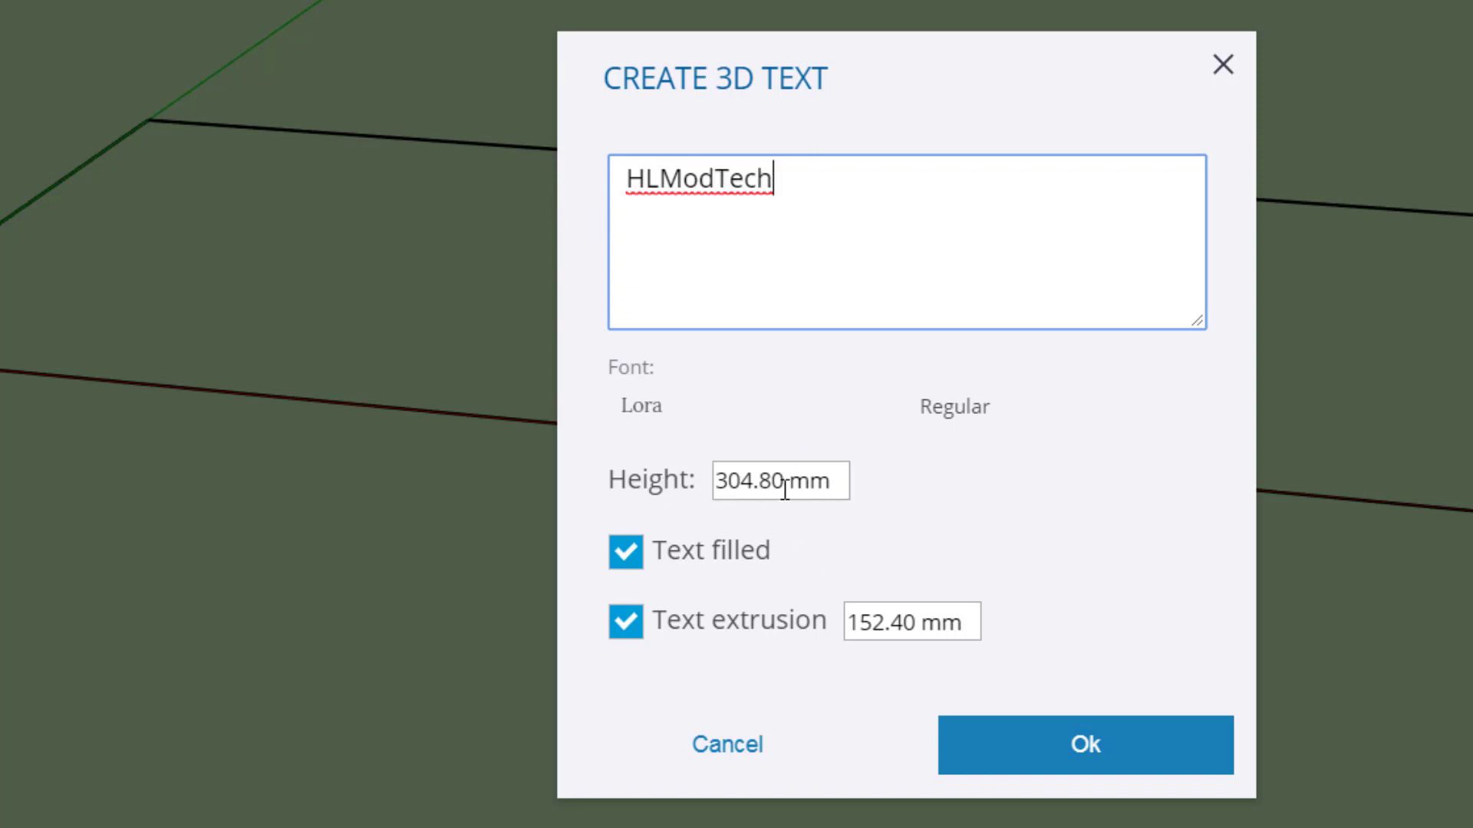
- Set the 3D text height to 22 mm, extrusion to 2 mm, and font to Permanent Marker
{"action": "left_click_drag", "start_coordinate": [782, 481], "coordinate": [689, 498]}
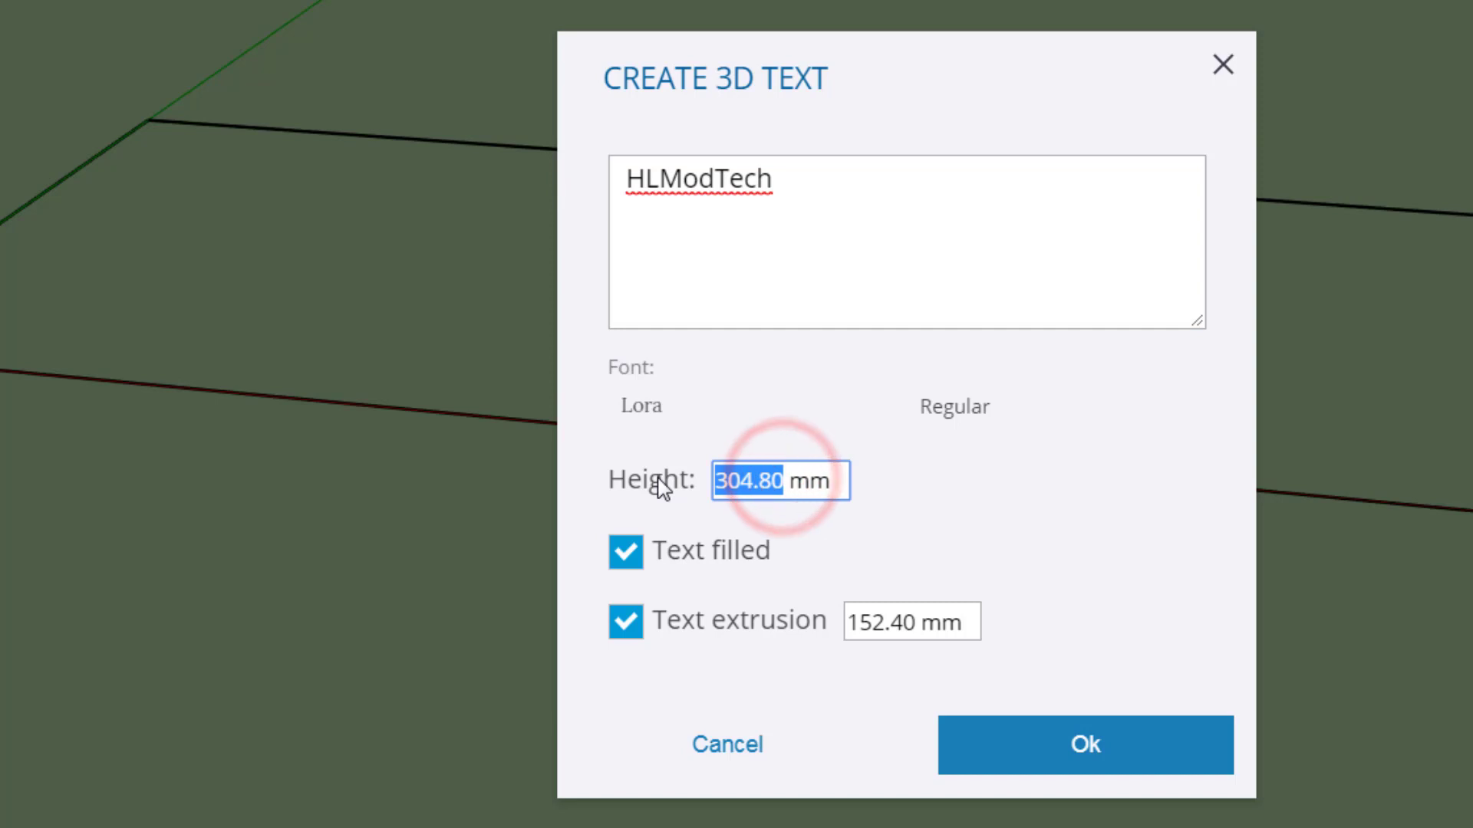
{"action": "type", "text": "22"}
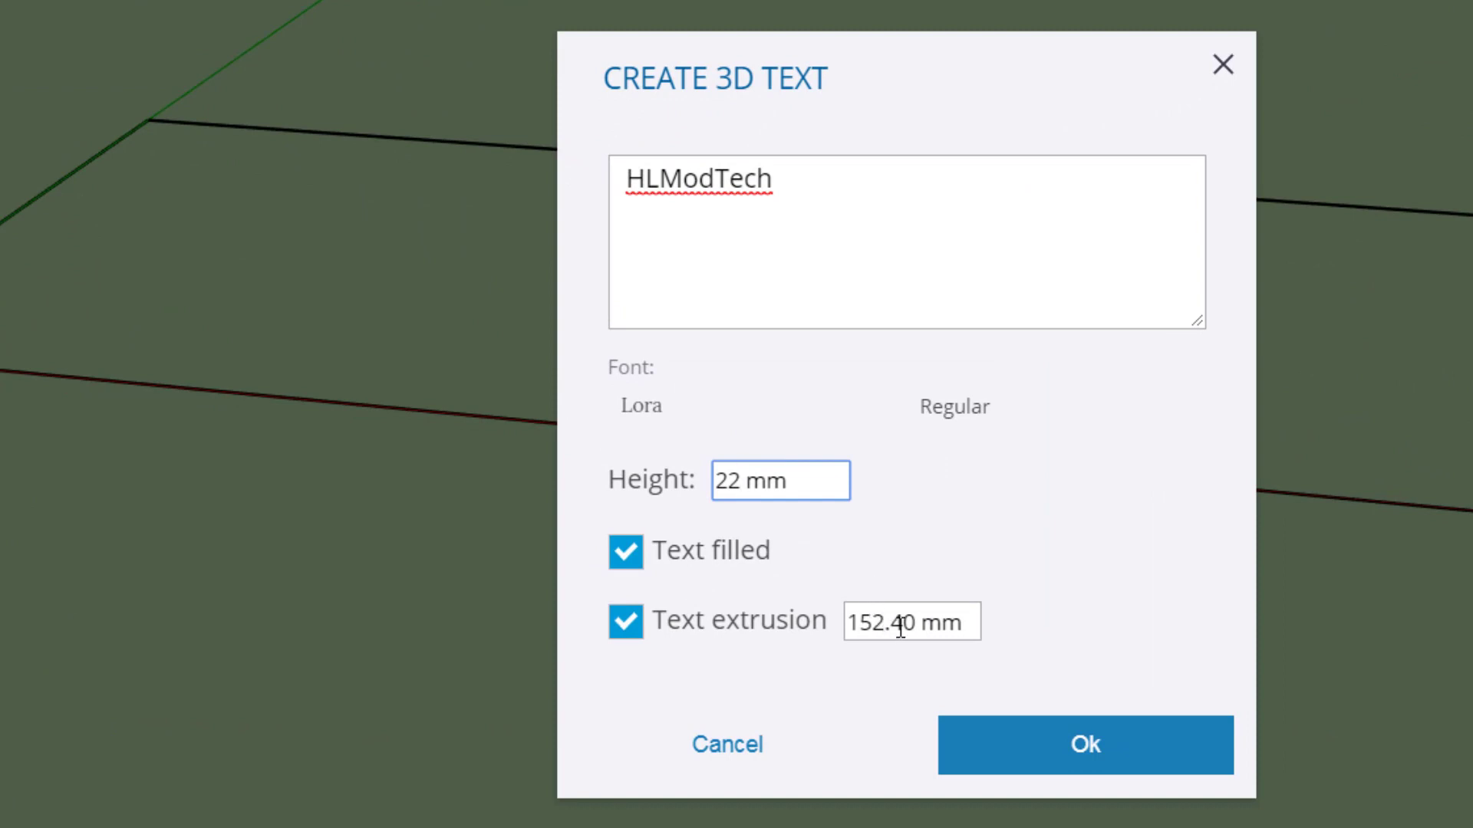
{"action": "left_click_drag", "start_coordinate": [905, 625], "coordinate": [756, 641]}
{"action": "type", "text": "2"}
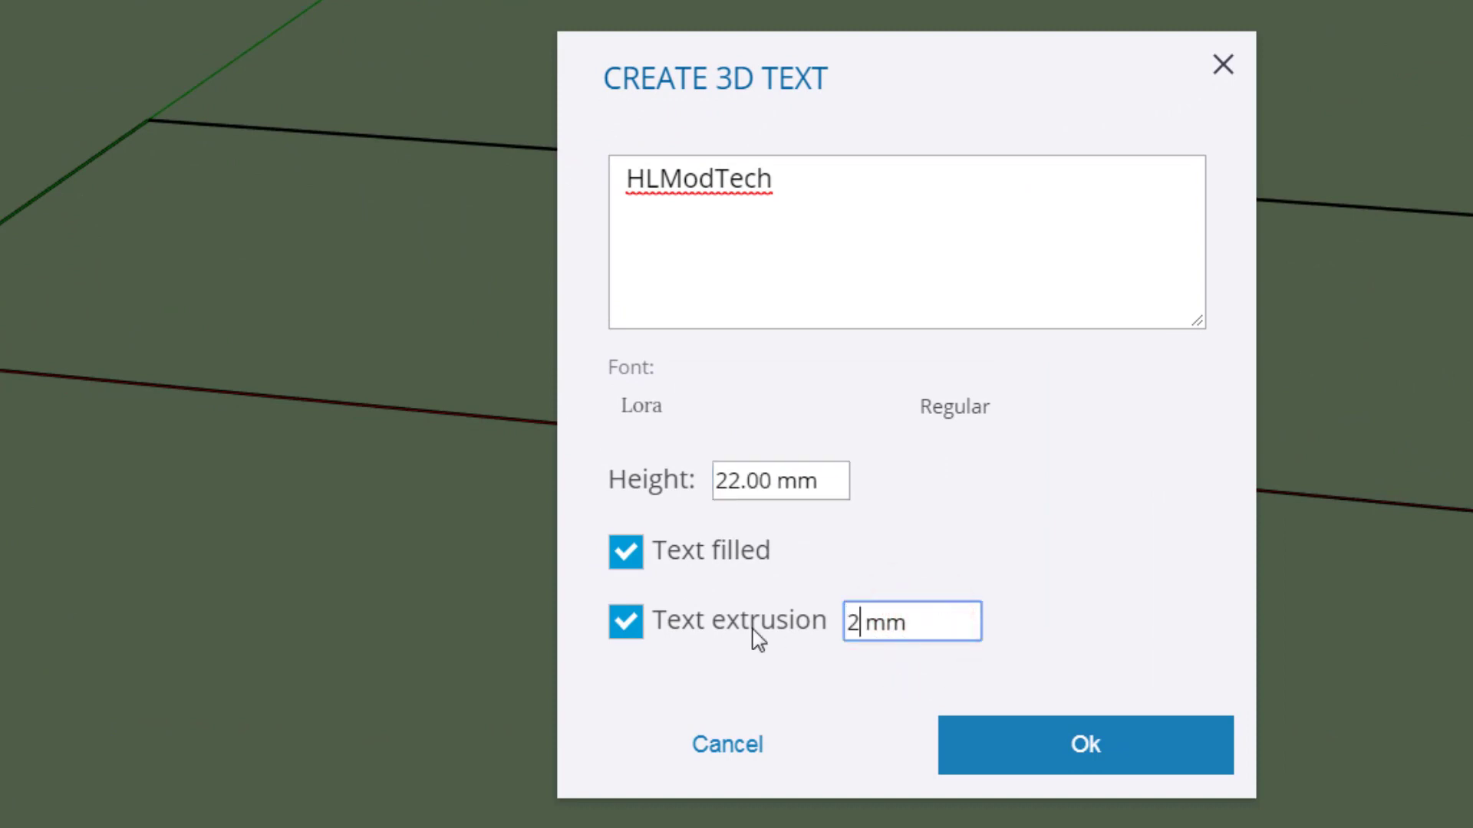
{"action": "left_click", "coordinate": [649, 424]}
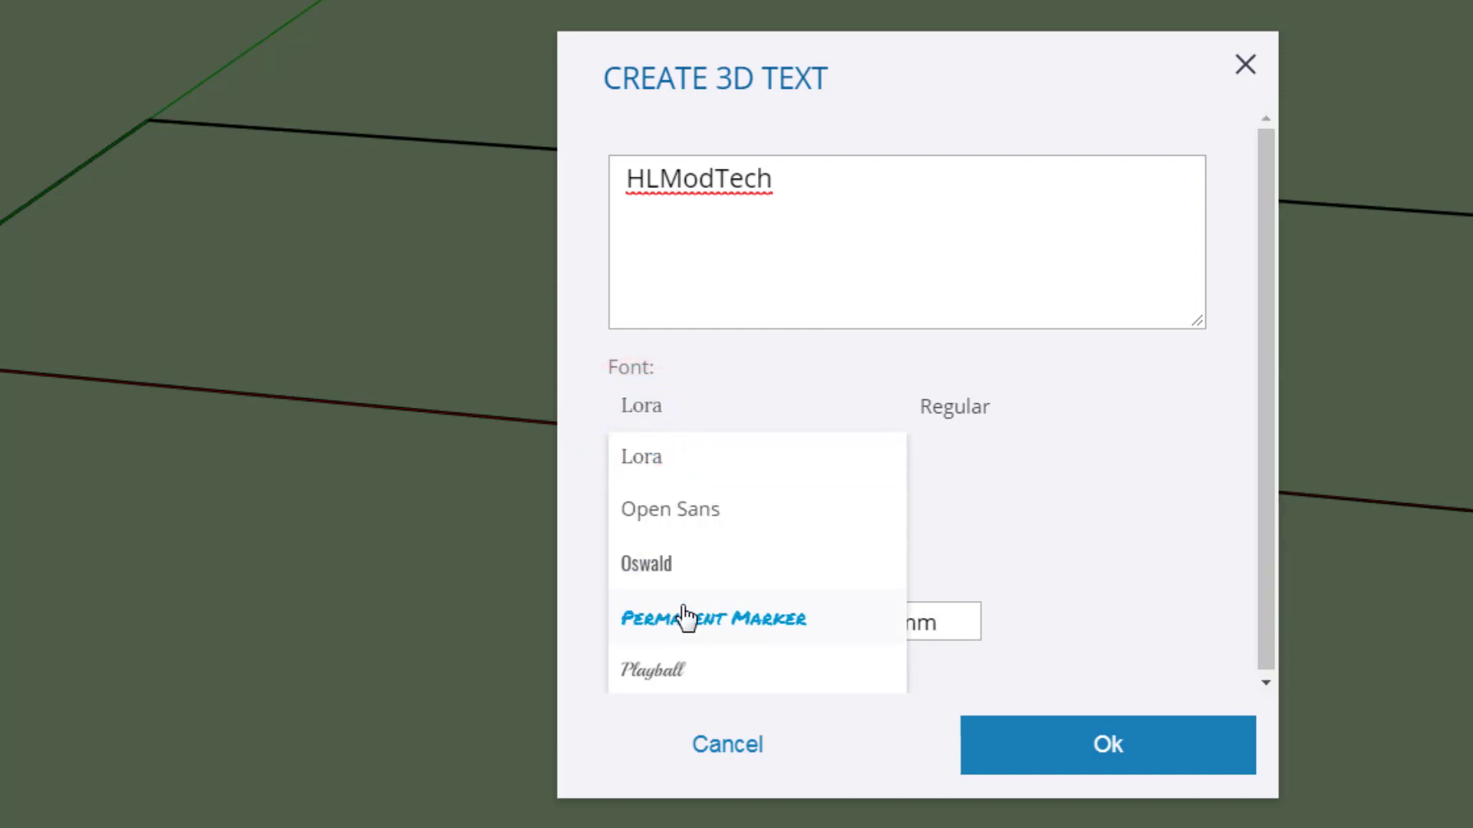
{"action": "left_click", "coordinate": [685, 617]}
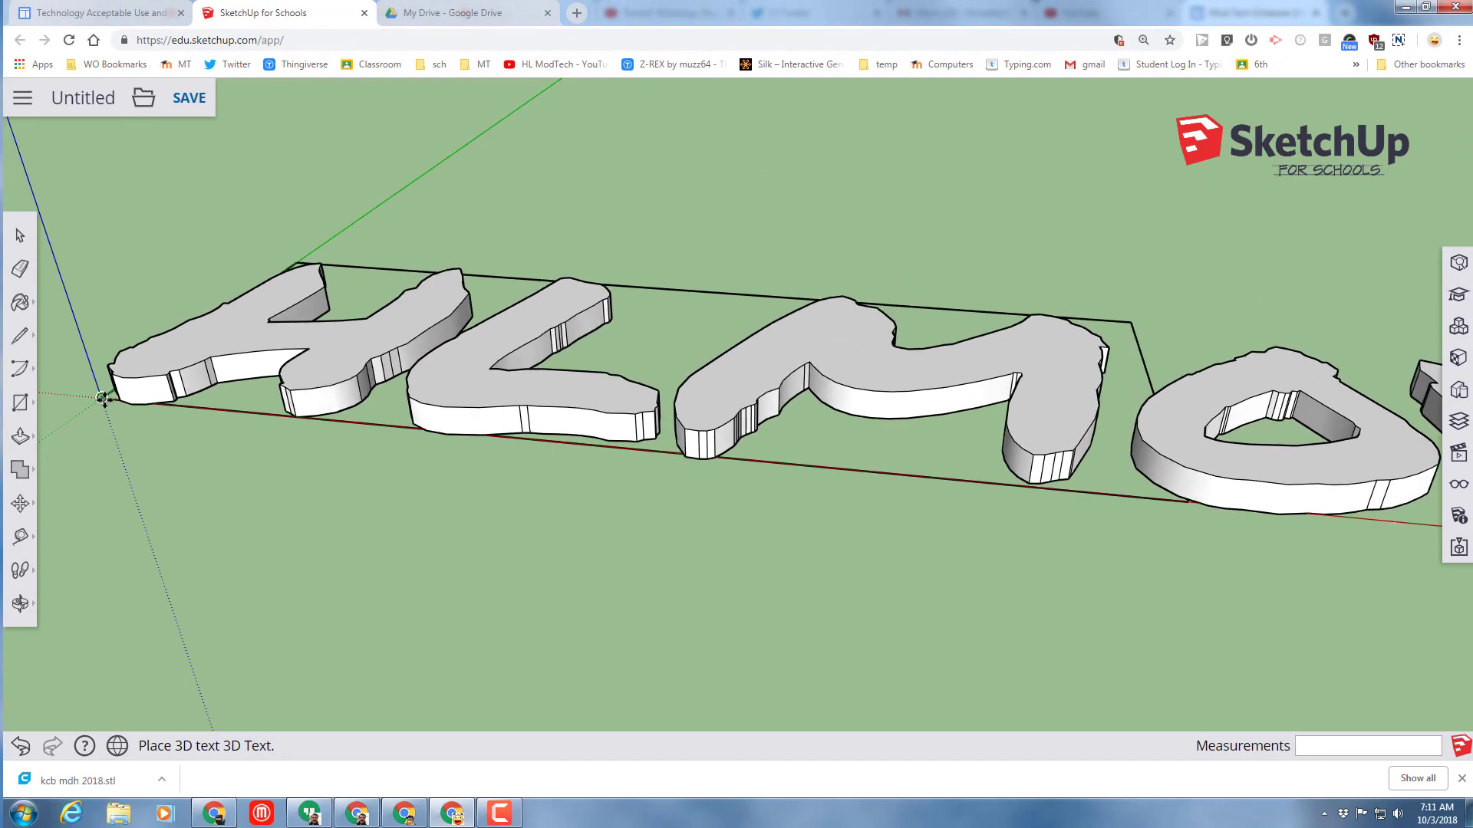
- Place the HLModTech 3D text at the outline's corner on the origin
{"action": "scroll", "coordinate": [155, 387], "scroll_direction": "up", "scroll_amount": 5}
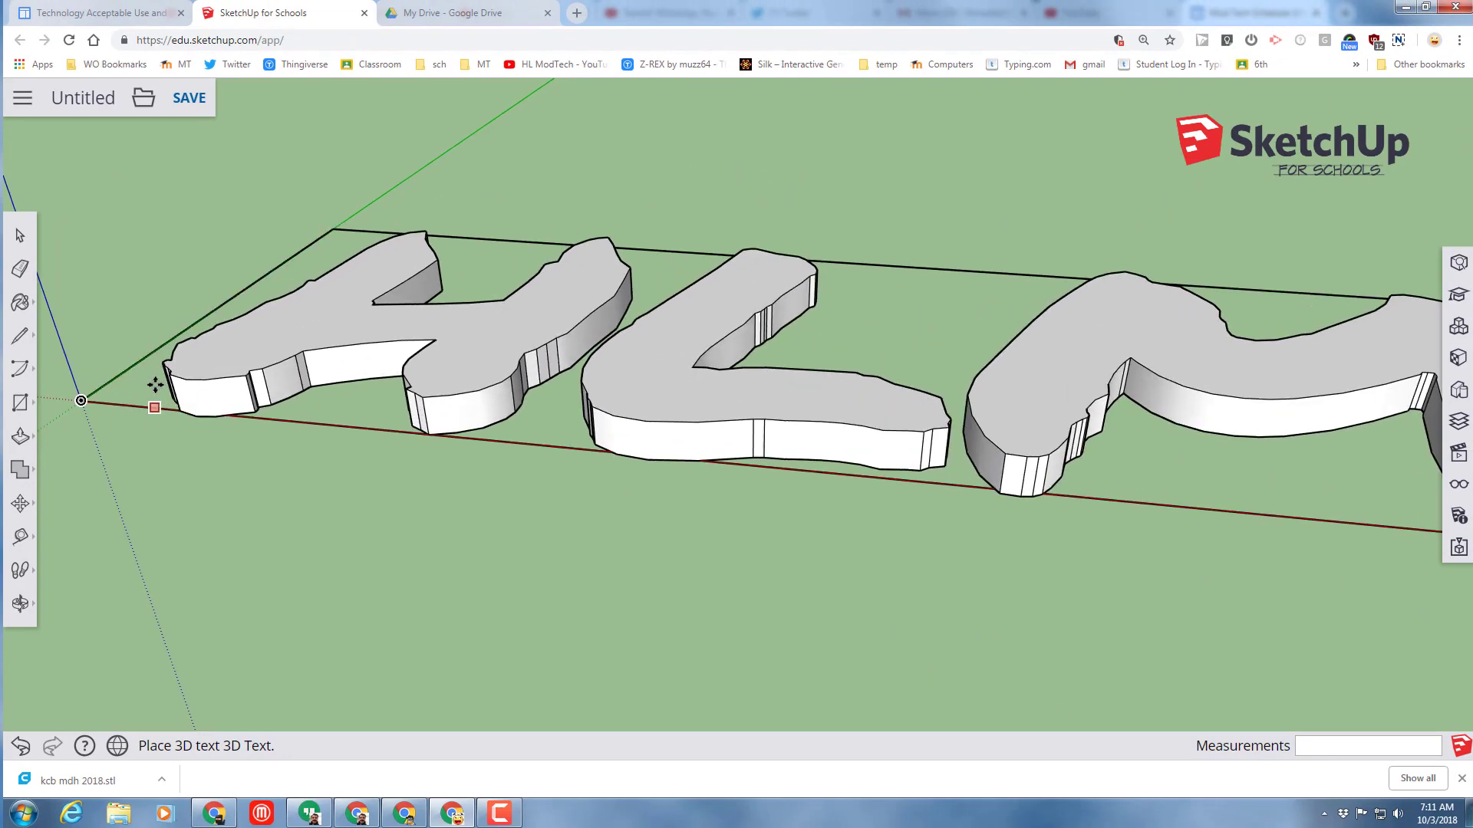
{"action": "left_click", "coordinate": [156, 378]}
{"action": "scroll", "coordinate": [154, 371], "scroll_direction": "down", "scroll_amount": 6}
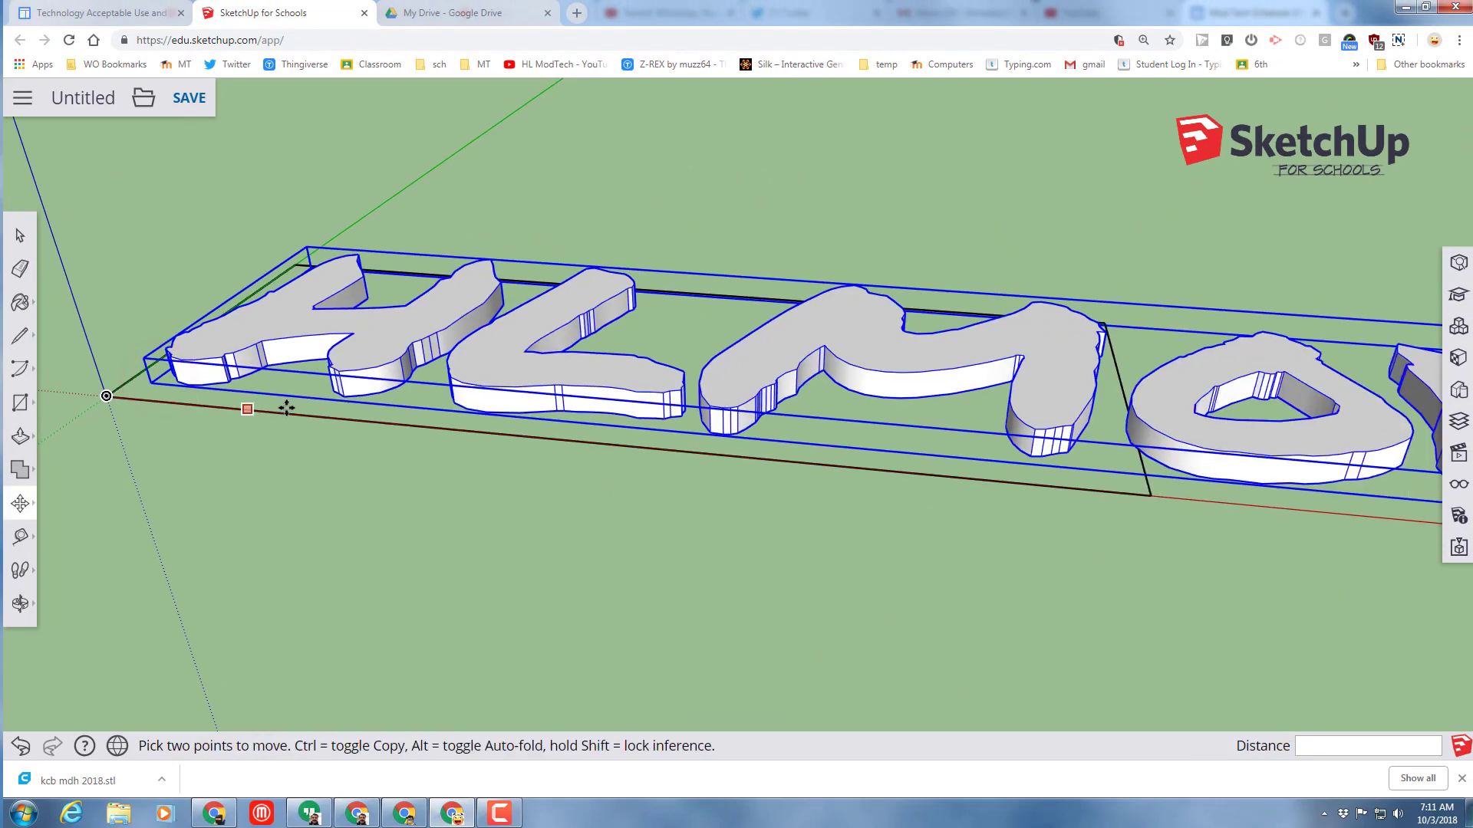
{"action": "scroll", "coordinate": [308, 414], "scroll_direction": "down", "scroll_amount": 2}
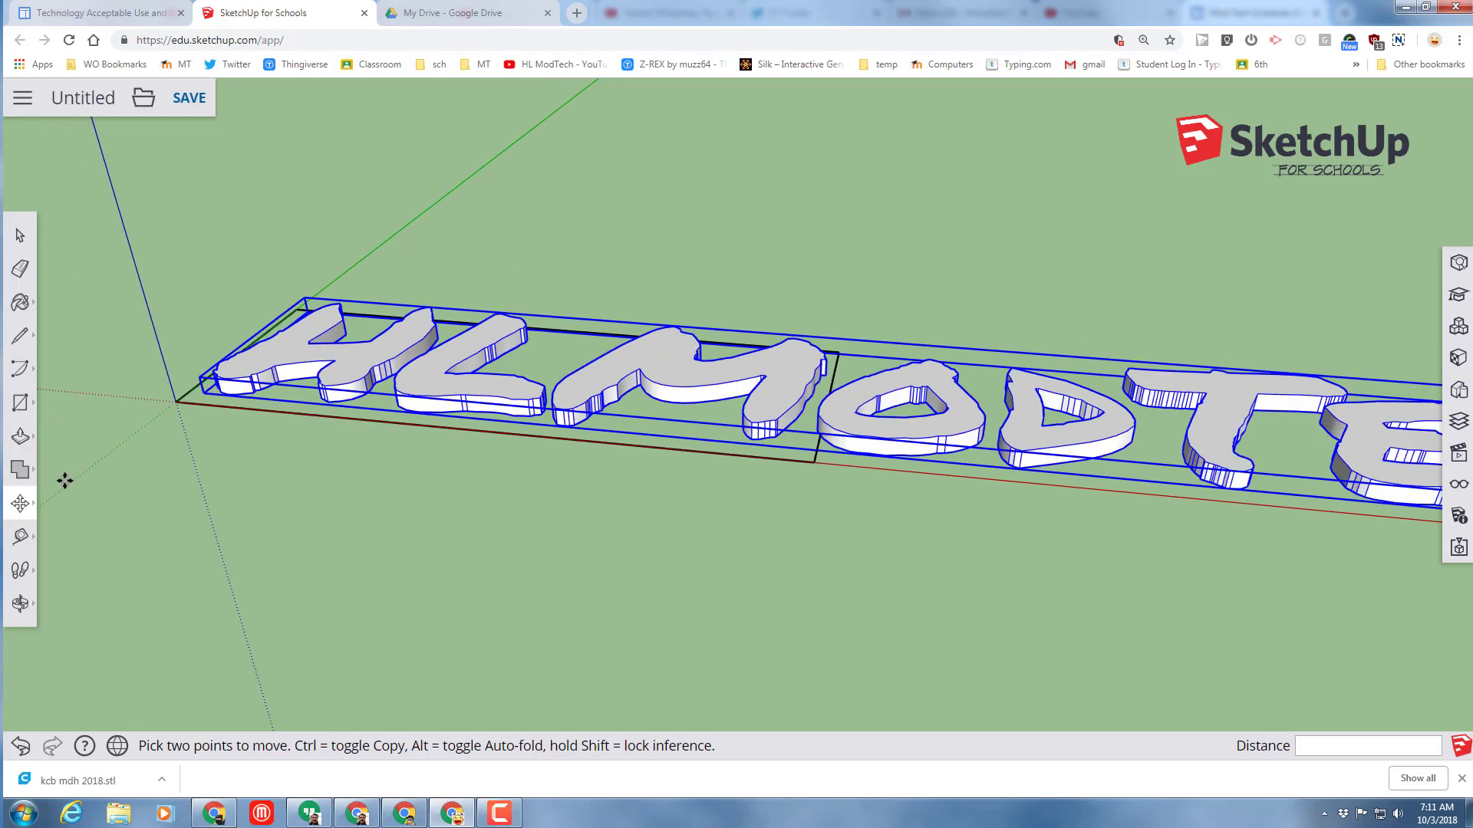
- Shrink the HLModTech text along its length with the Scale tool
{"action": "left_click", "coordinate": [20, 504]}
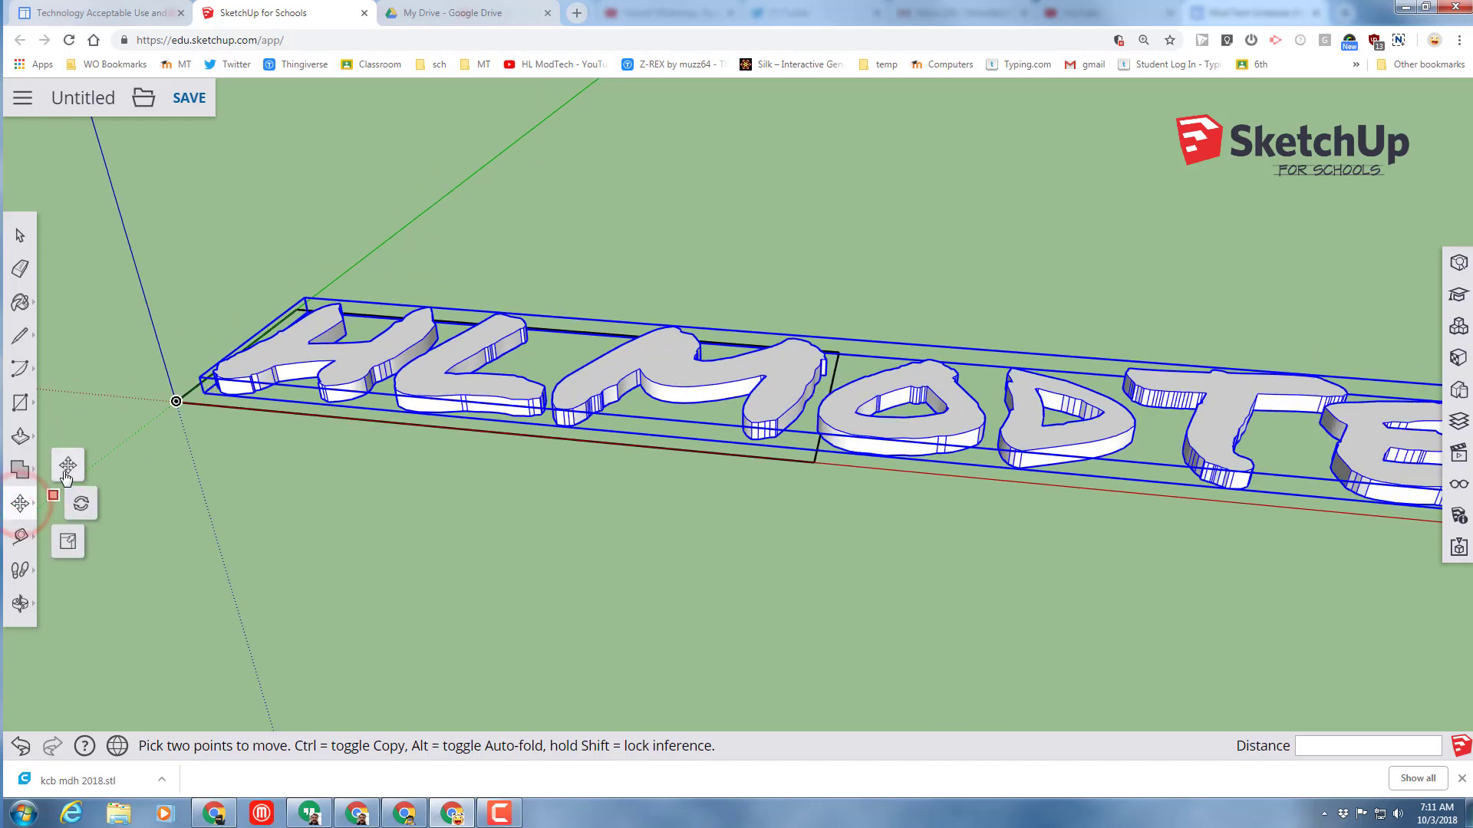
{"action": "left_click", "coordinate": [71, 542]}
{"action": "scroll", "coordinate": [306, 518], "scroll_direction": "down", "scroll_amount": 1}
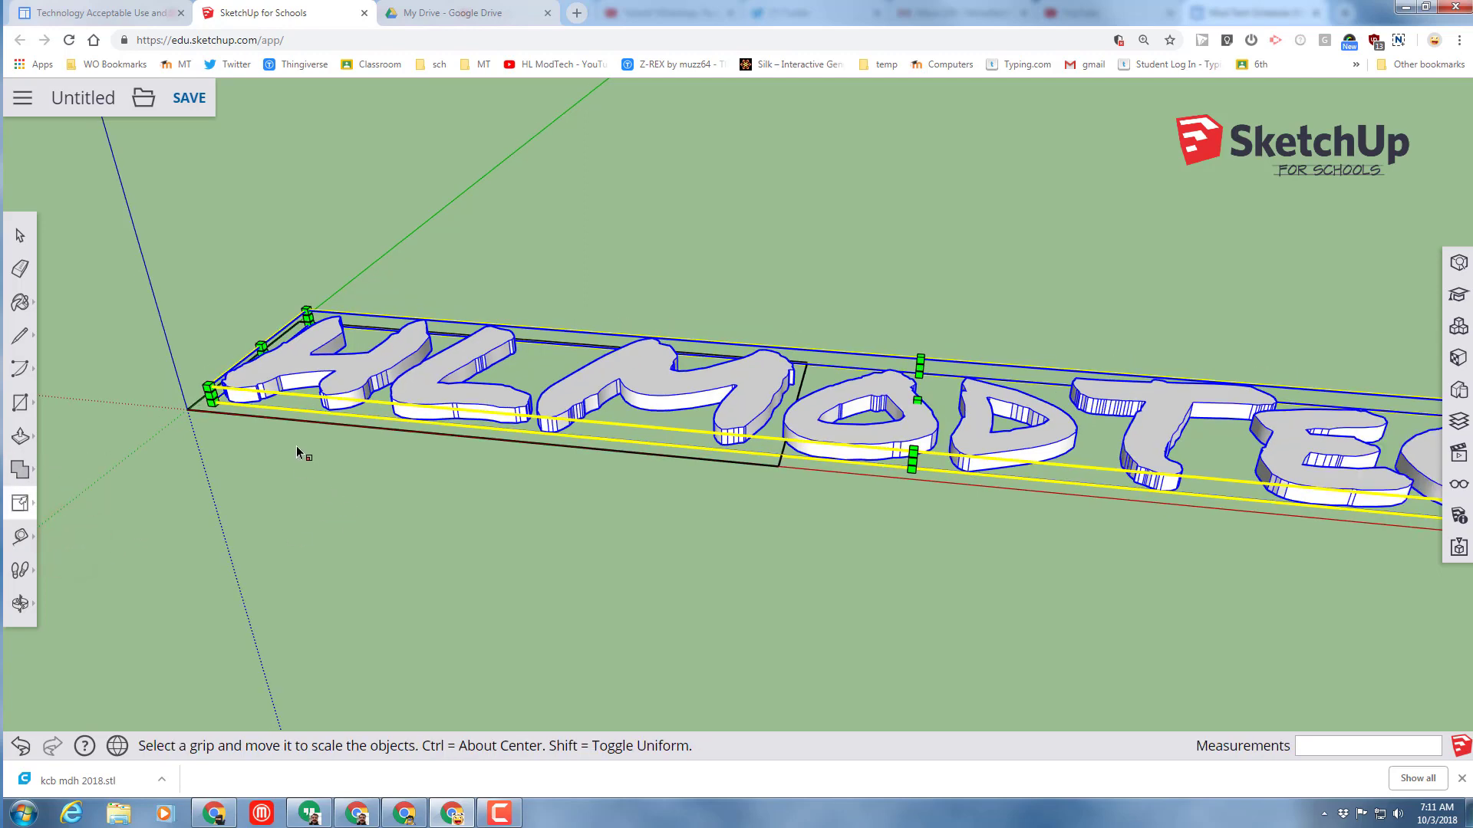
{"action": "middle_click_drag", "start_coordinate": [816, 500], "coordinate": [1159, 530]}
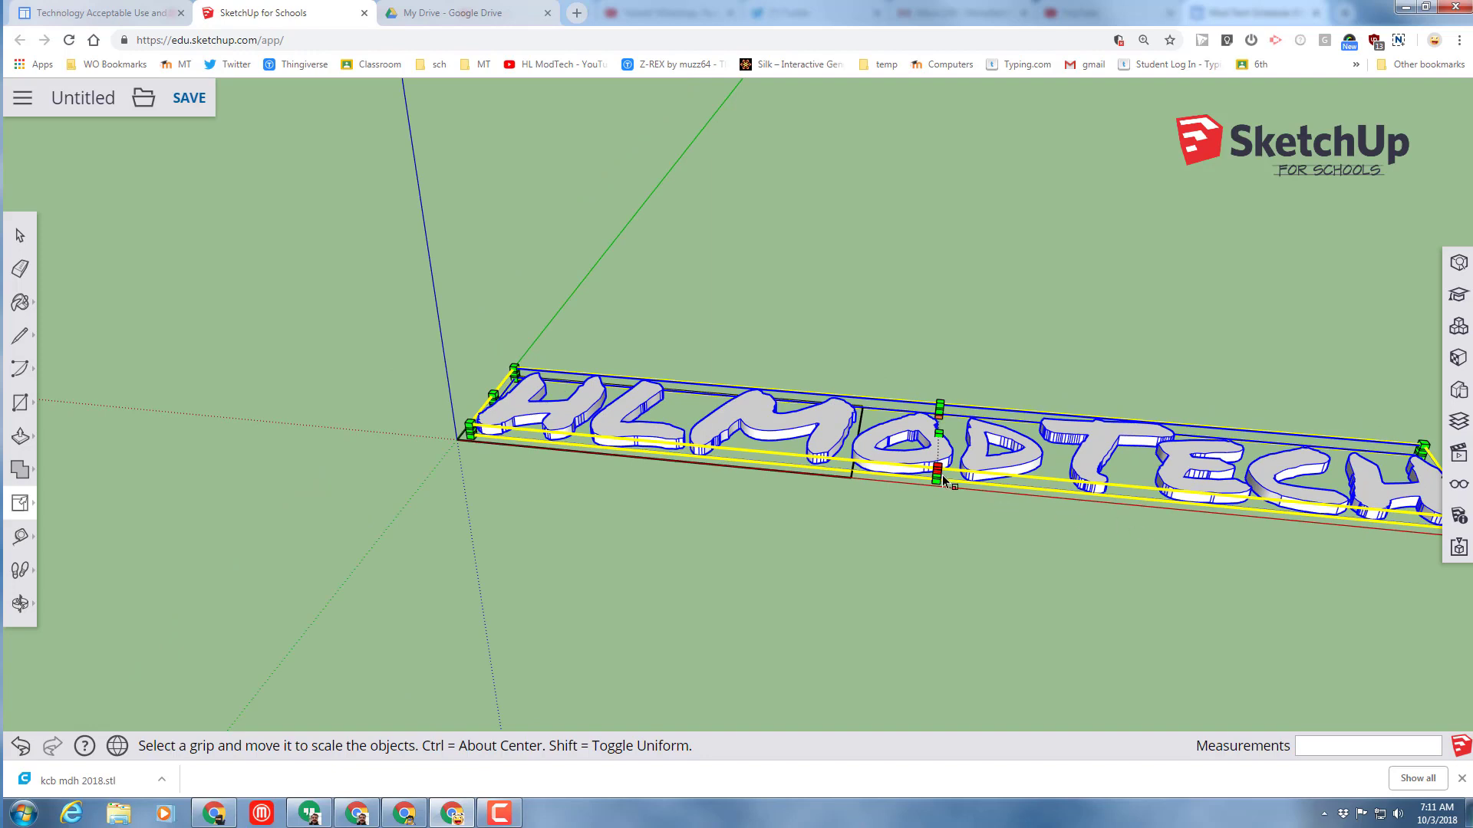
{"action": "middle_click_drag", "start_coordinate": [935, 481], "coordinate": [1021, 524]}
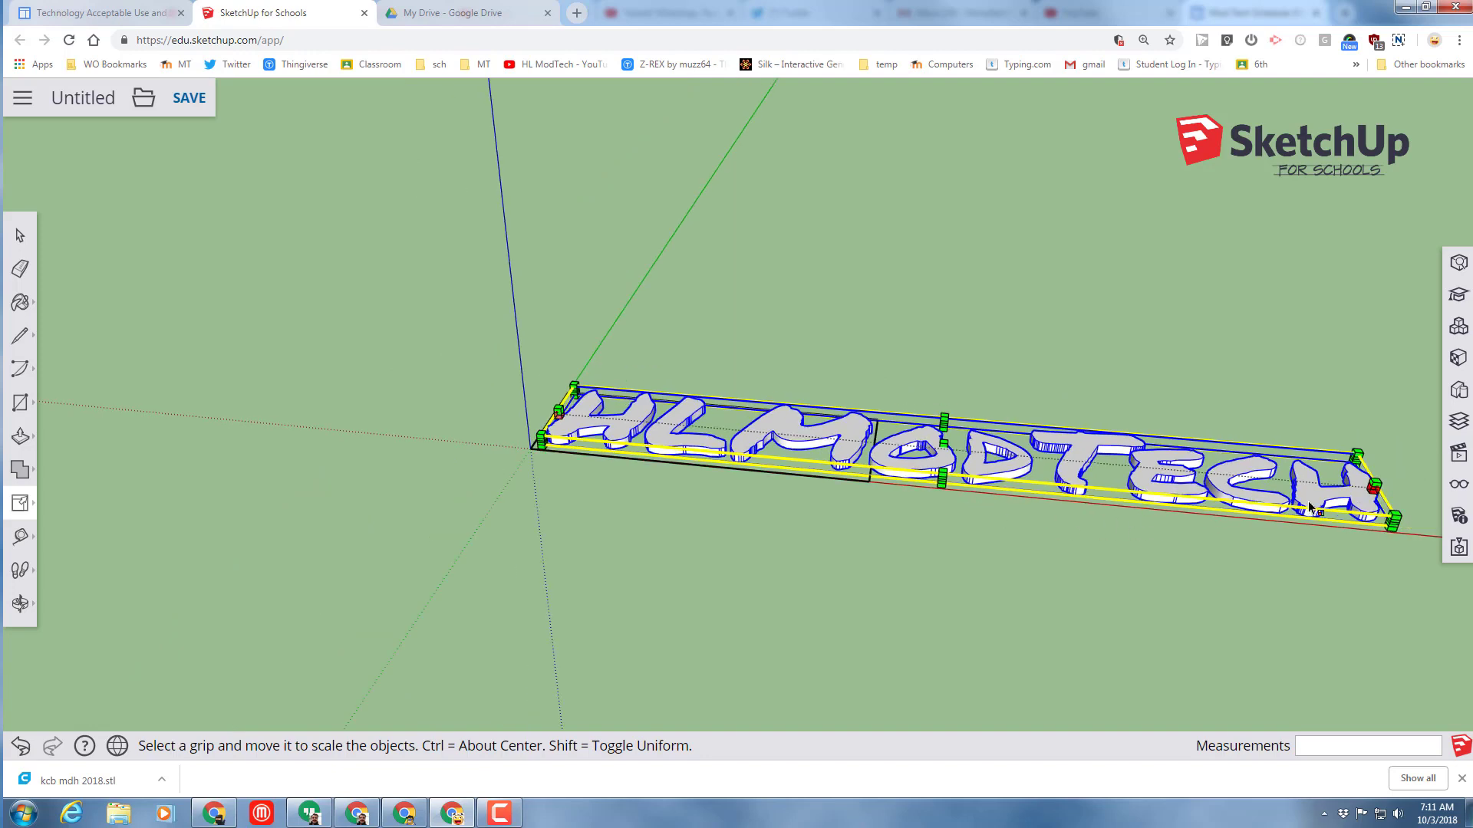
{"action": "middle_click_drag", "start_coordinate": [1233, 526], "coordinate": [859, 437]}
{"action": "scroll", "coordinate": [872, 437], "scroll_direction": "down", "scroll_amount": 2}
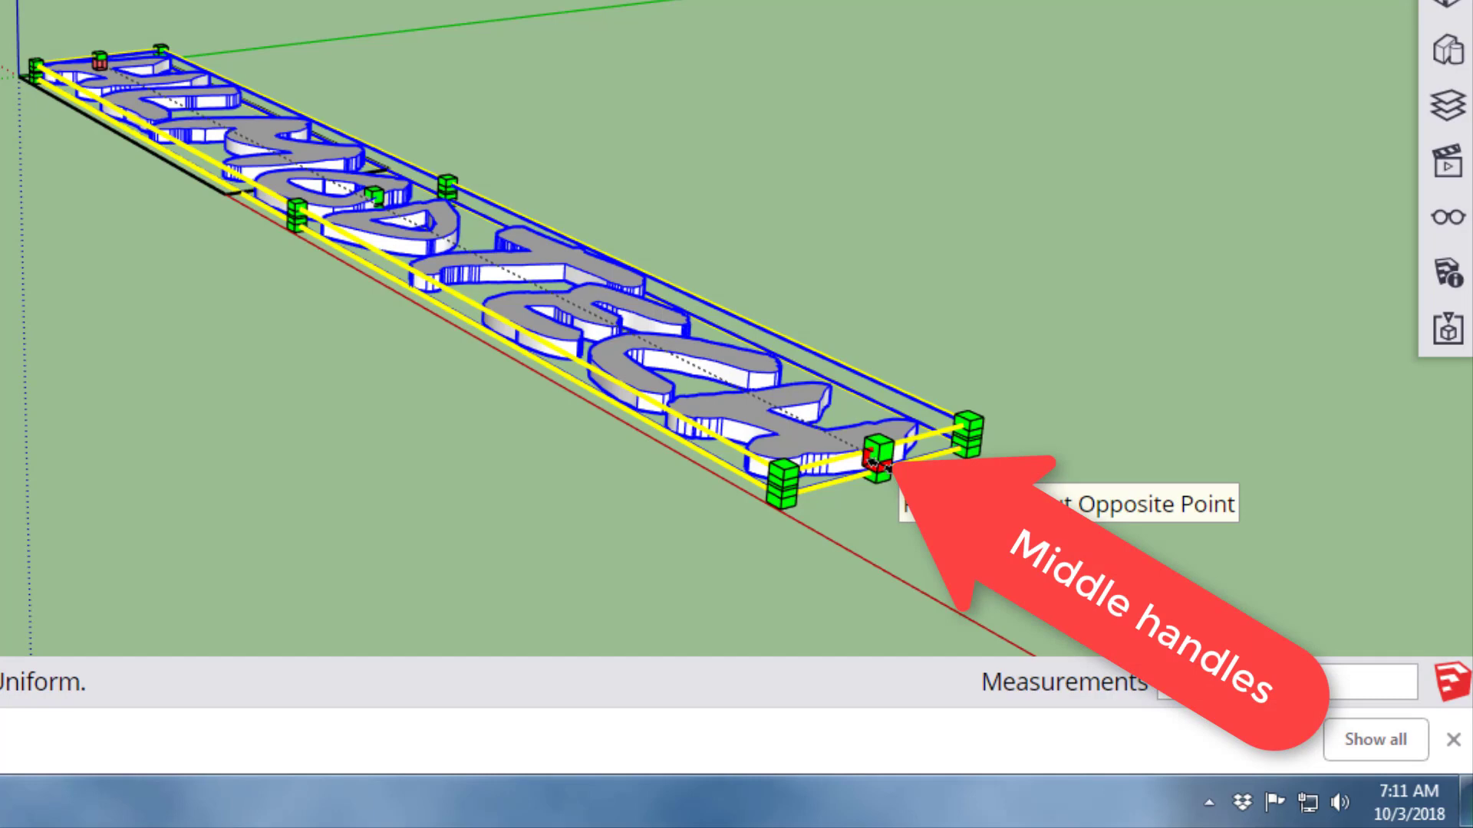
{"action": "left_click_drag", "start_coordinate": [875, 460], "coordinate": [268, 200]}
{"action": "scroll", "coordinate": [295, 246], "scroll_direction": "up", "scroll_amount": 4}
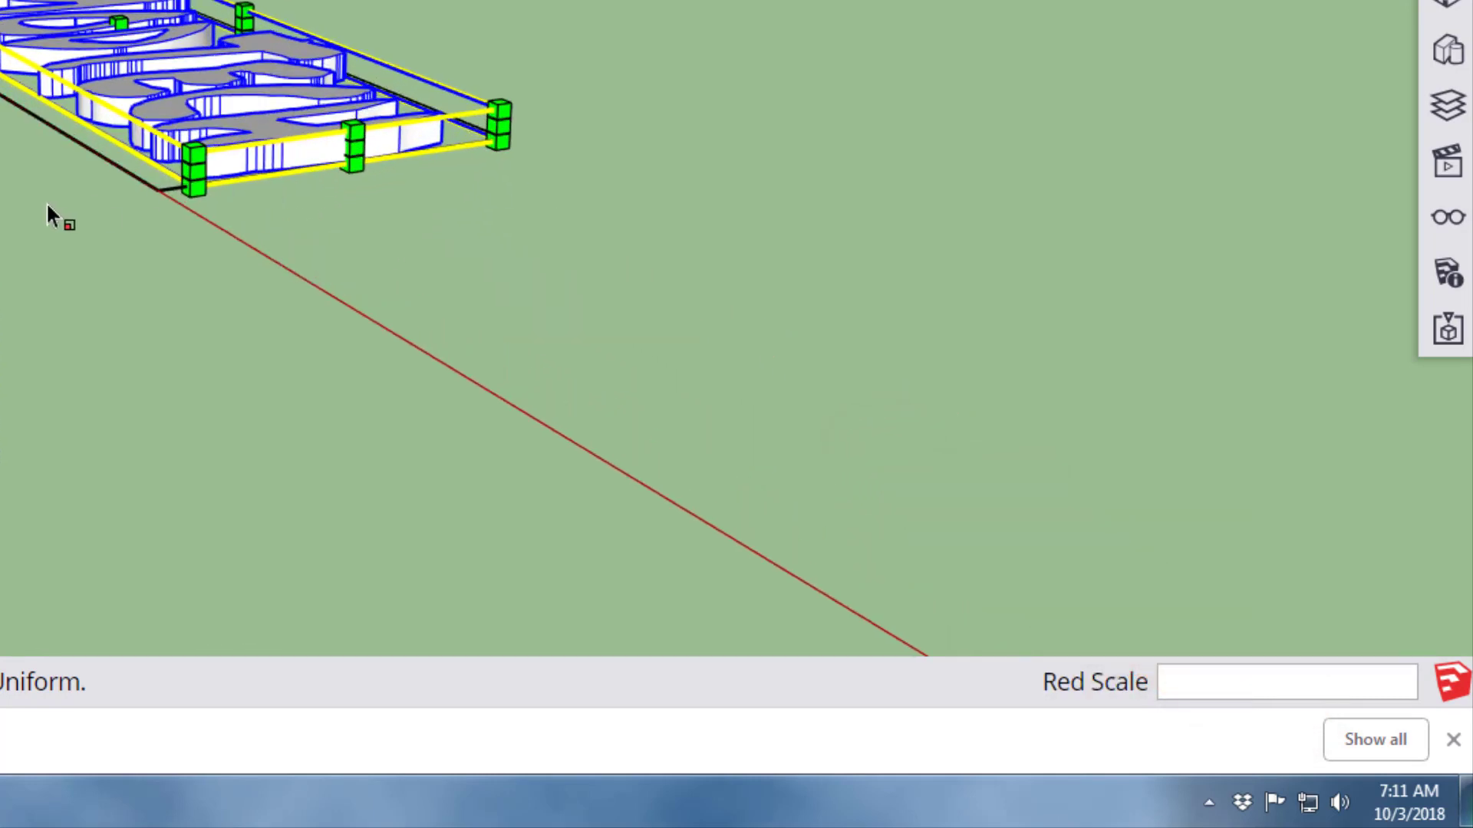
- Fine-tune the text's length and width until it fits within the rectangle outline
{"action": "middle_click_drag", "start_coordinate": [47, 215], "coordinate": [657, 311]}
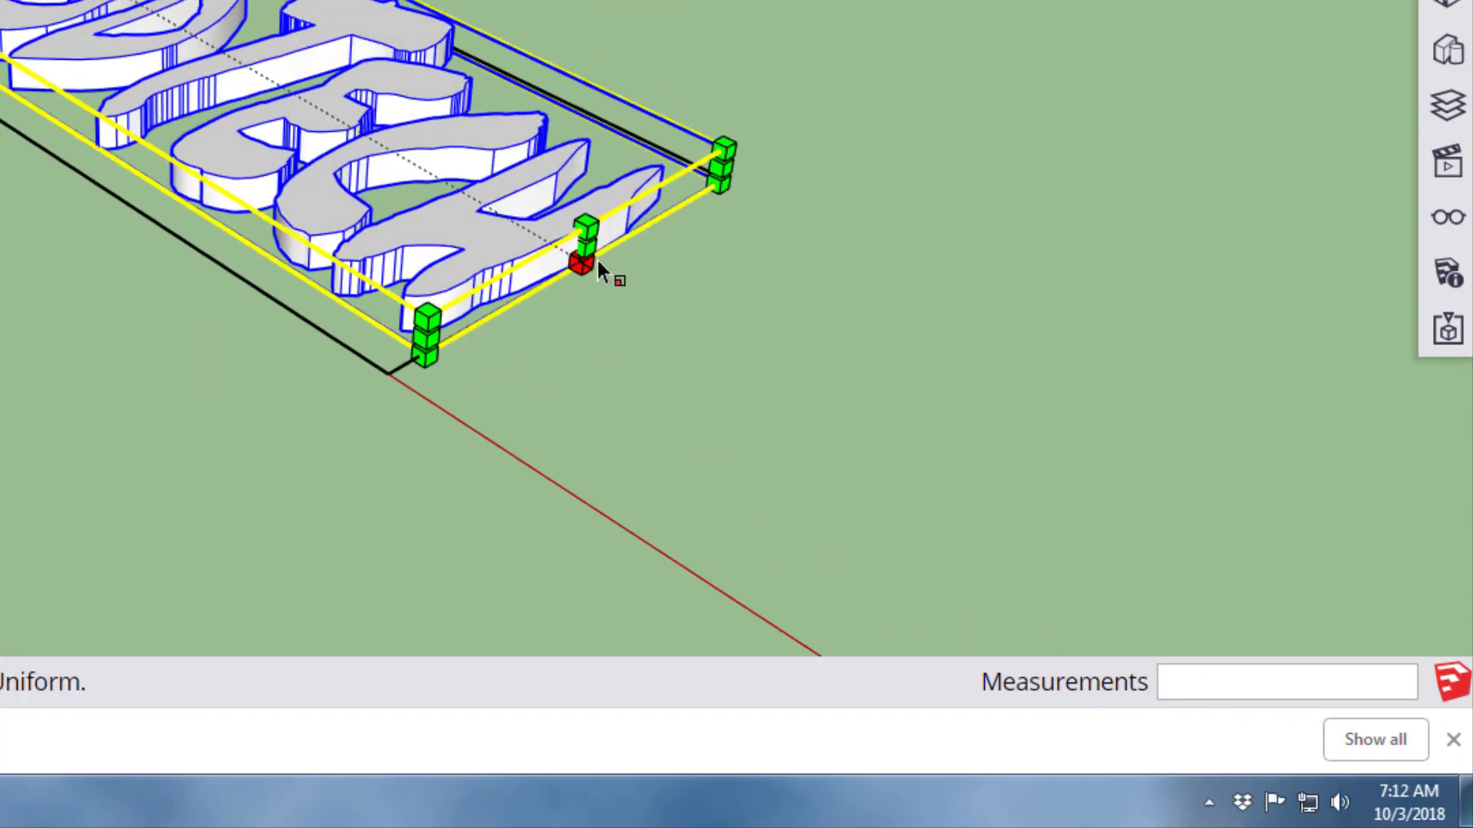
{"action": "left_click_drag", "start_coordinate": [583, 262], "coordinate": [606, 259]}
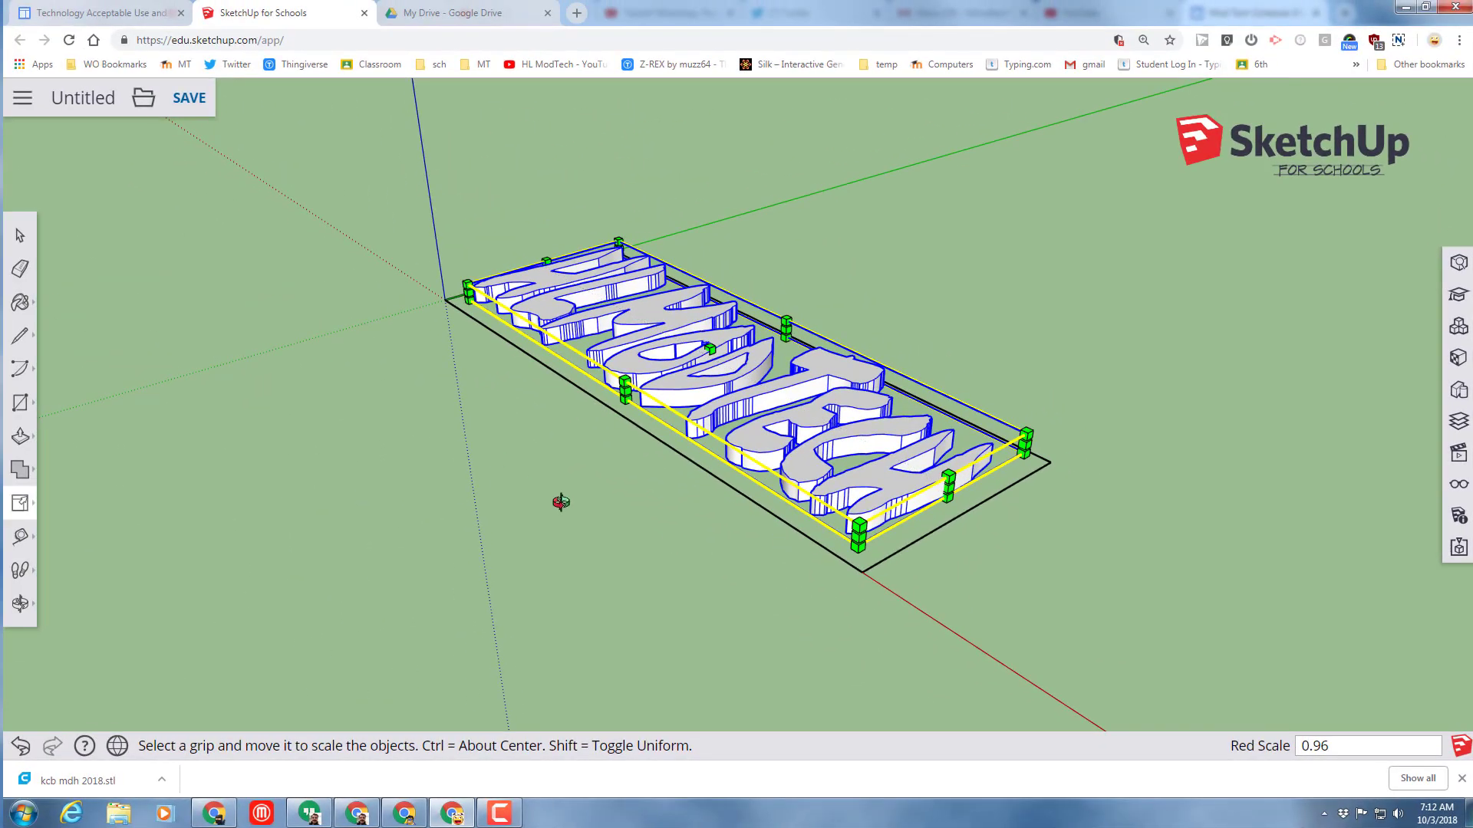
{"action": "middle_click_drag", "start_coordinate": [561, 502], "coordinate": [714, 498]}
{"action": "middle_click_drag", "start_coordinate": [1243, 503], "coordinate": [875, 447]}
{"action": "middle_click_drag", "start_coordinate": [952, 476], "coordinate": [824, 372]}
{"action": "left_click_drag", "start_coordinate": [819, 370], "coordinate": [812, 362]}
{"action": "middle_click_drag", "start_coordinate": [807, 509], "coordinate": [226, 473]}
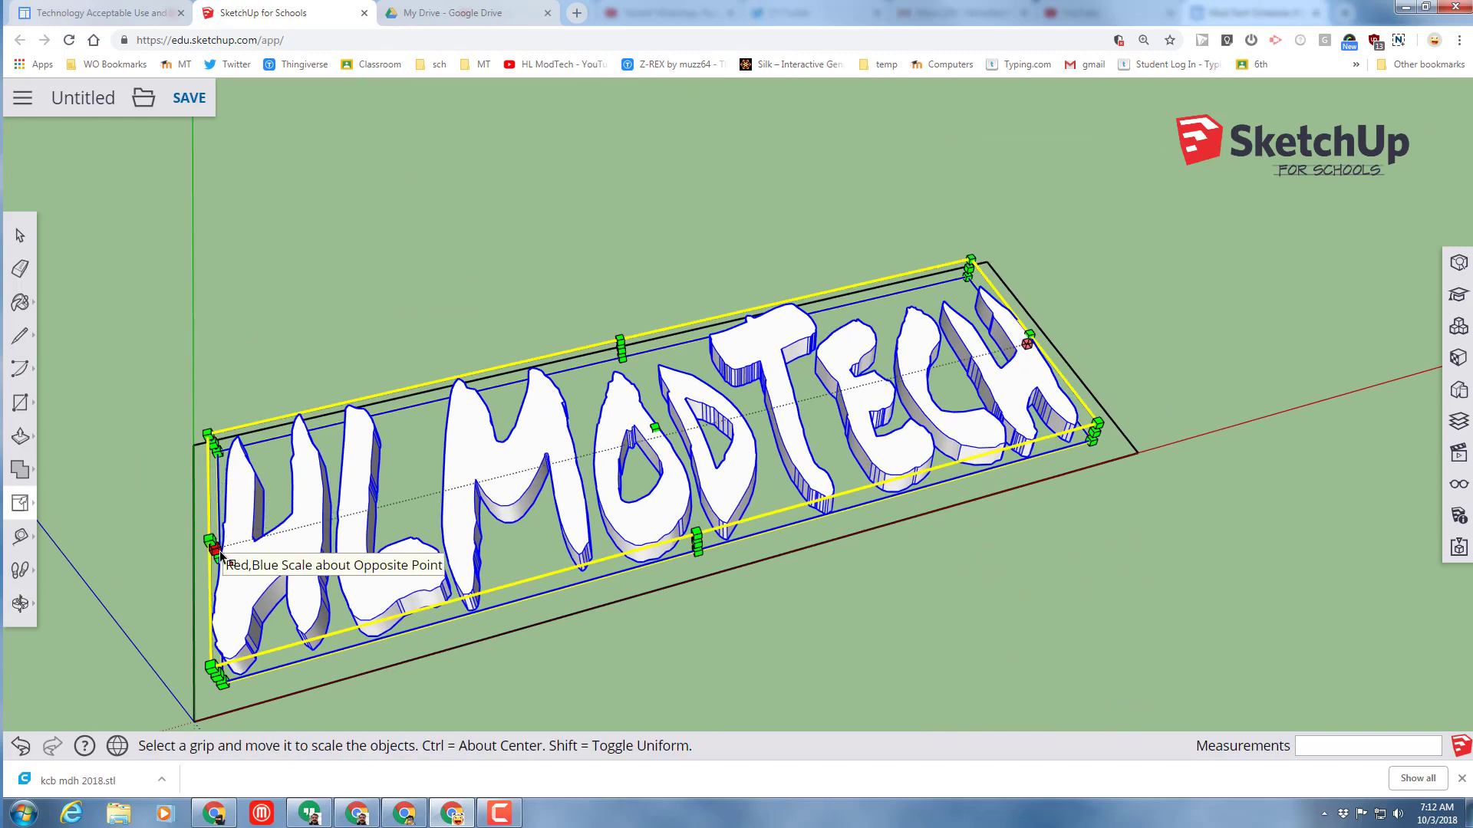
{"action": "left_click_drag", "start_coordinate": [214, 541], "coordinate": [244, 542]}
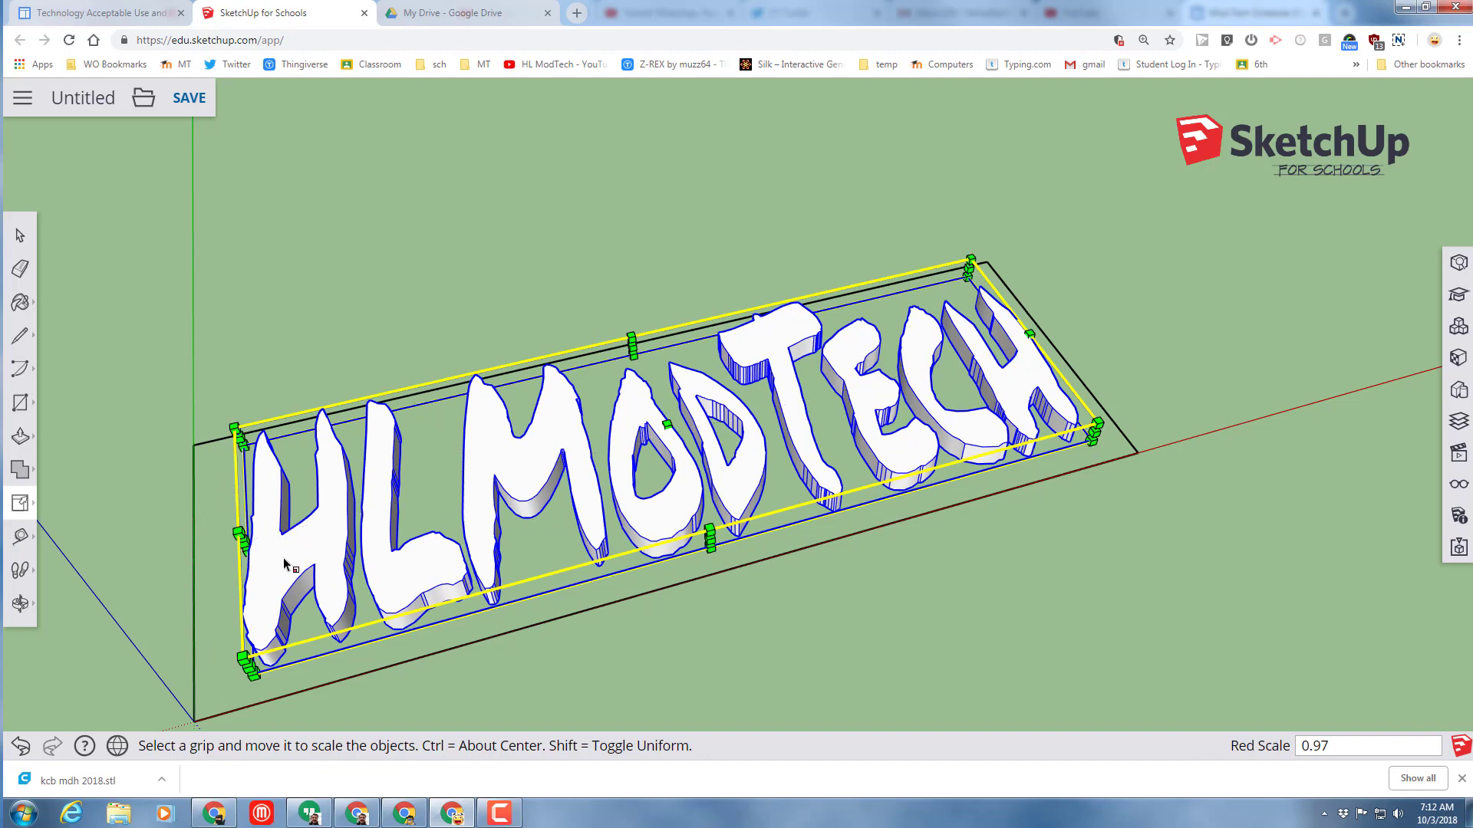
{"action": "left_click_drag", "start_coordinate": [246, 543], "coordinate": [402, 598]}
{"action": "middle_click_drag", "start_coordinate": [811, 651], "coordinate": [454, 537]}
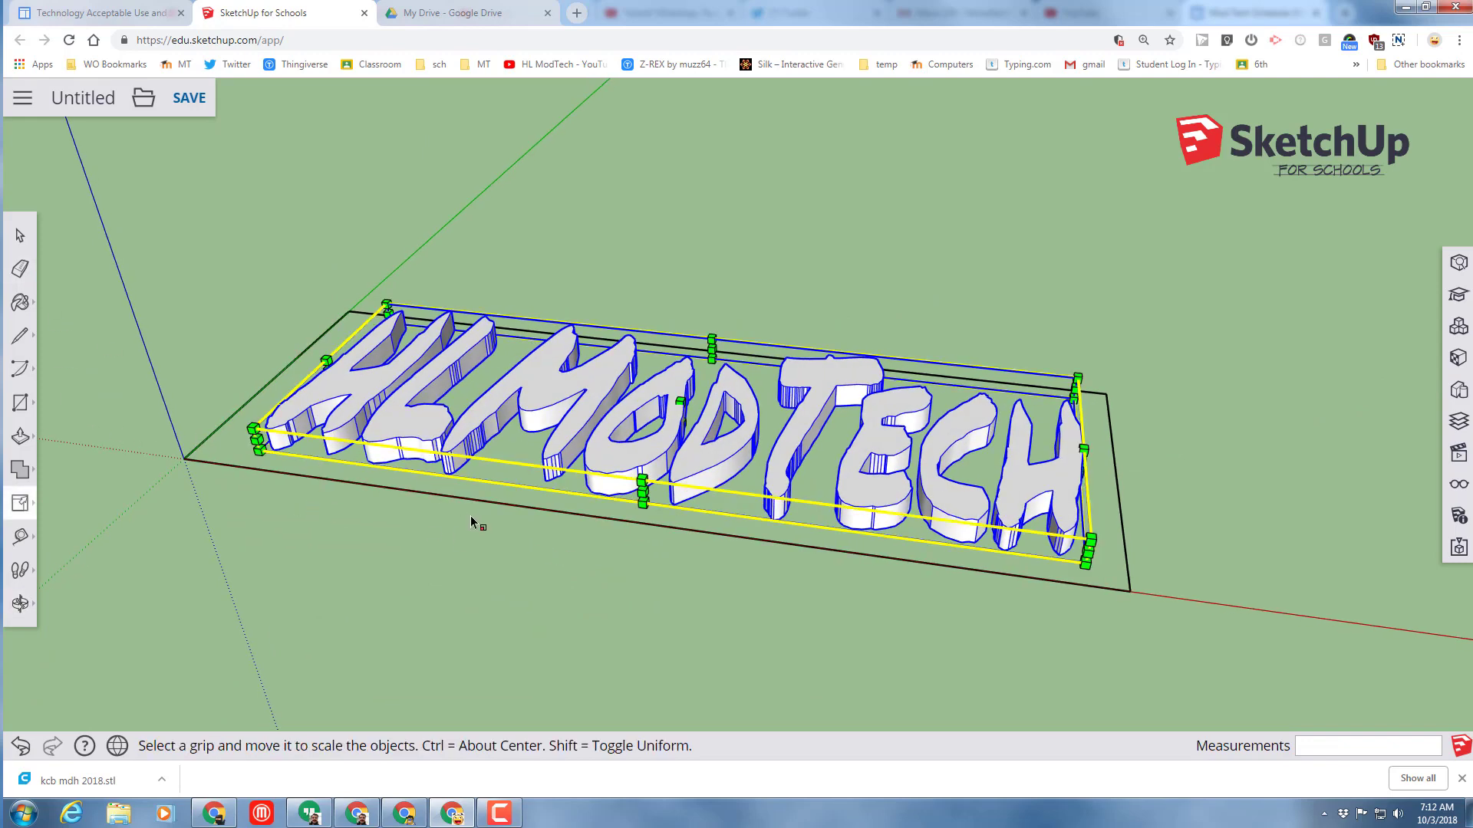
- Dimension the extruded thickness of the letter L as 2.00 mm
{"action": "scroll", "coordinate": [471, 522], "scroll_direction": "up", "scroll_amount": 4}
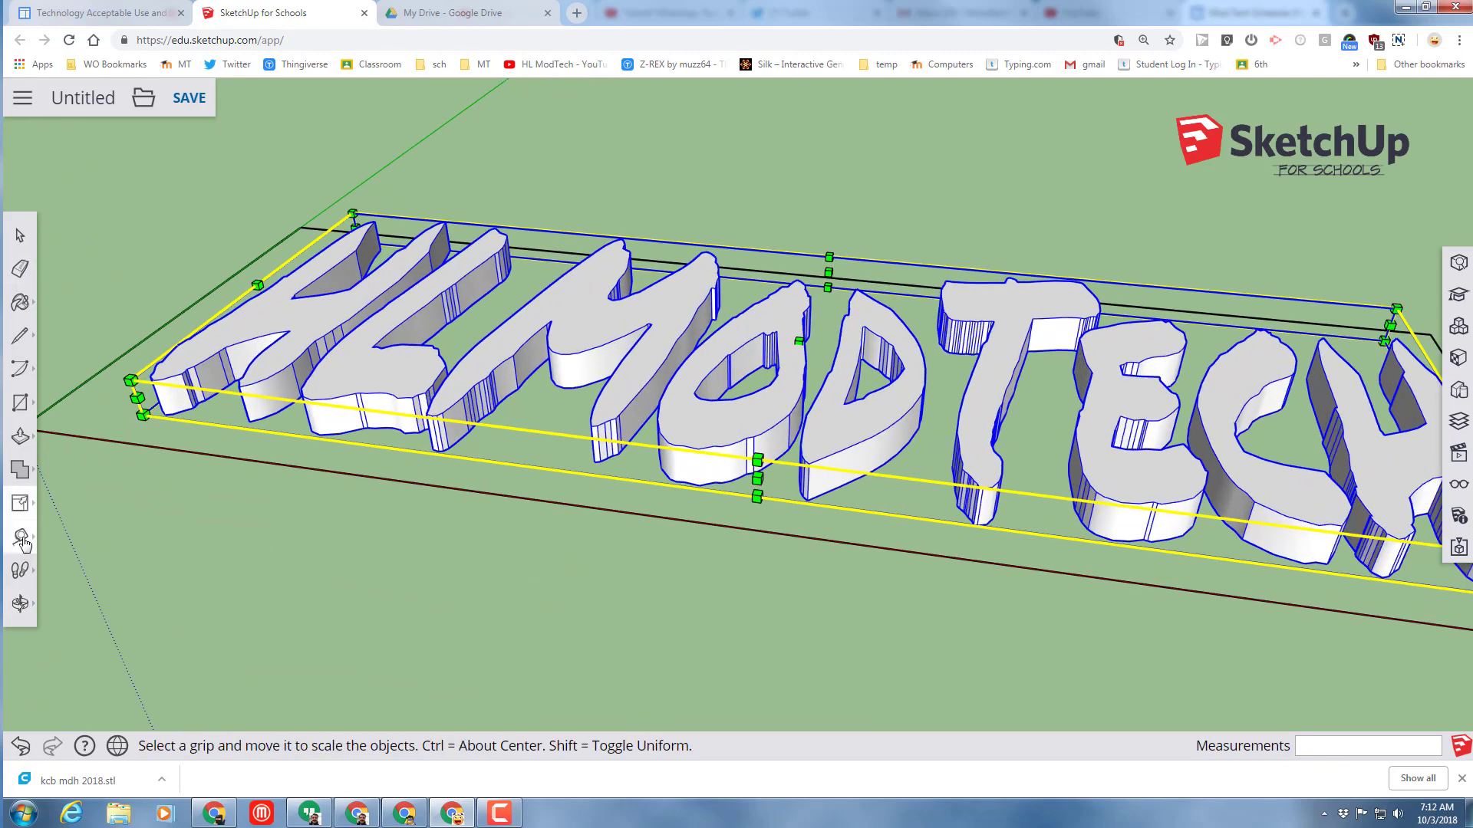
{"action": "left_click", "coordinate": [21, 537]}
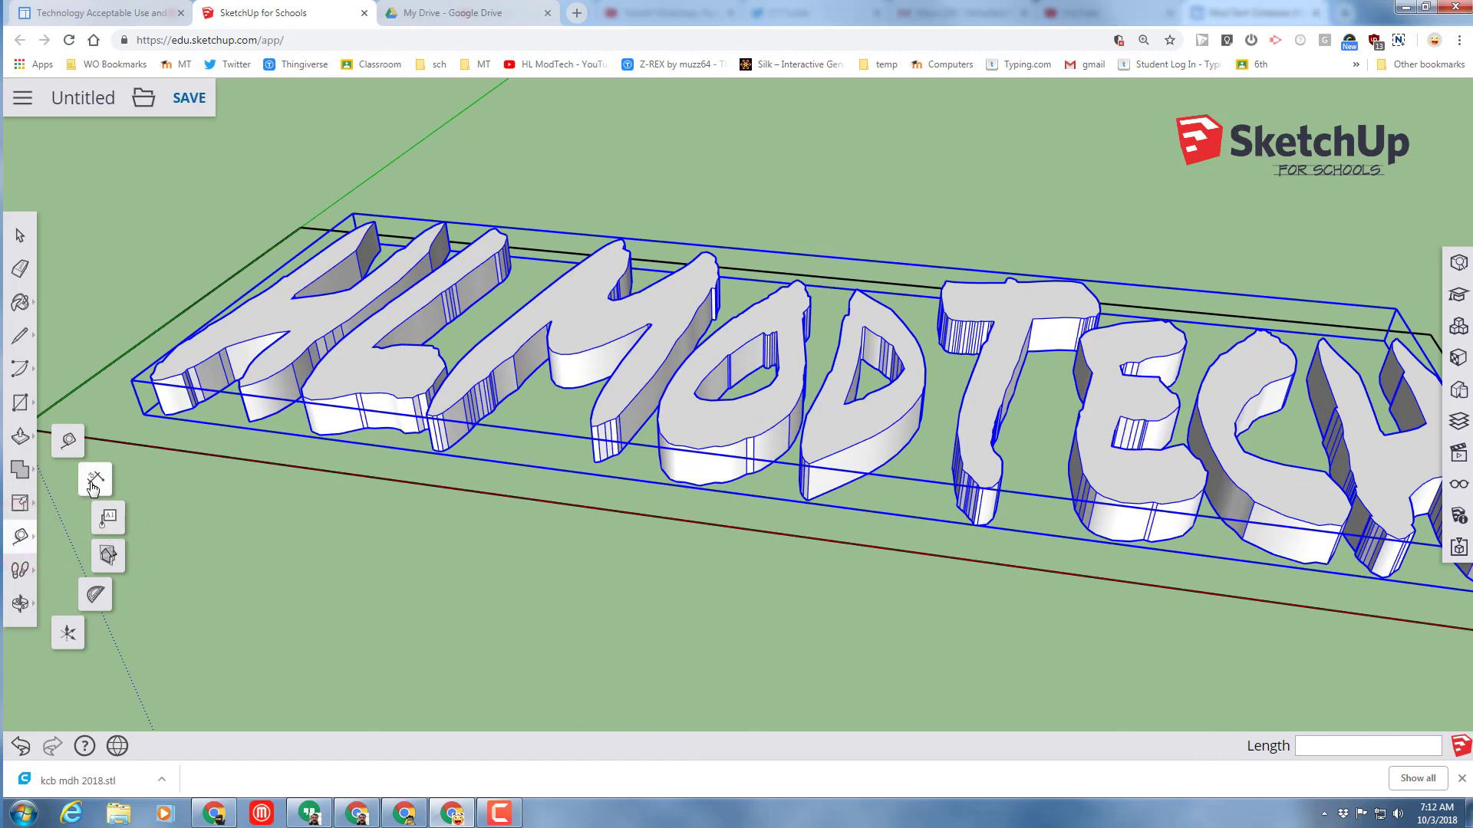
{"action": "left_click", "coordinate": [93, 484]}
{"action": "scroll", "coordinate": [415, 472], "scroll_direction": "up", "scroll_amount": 3}
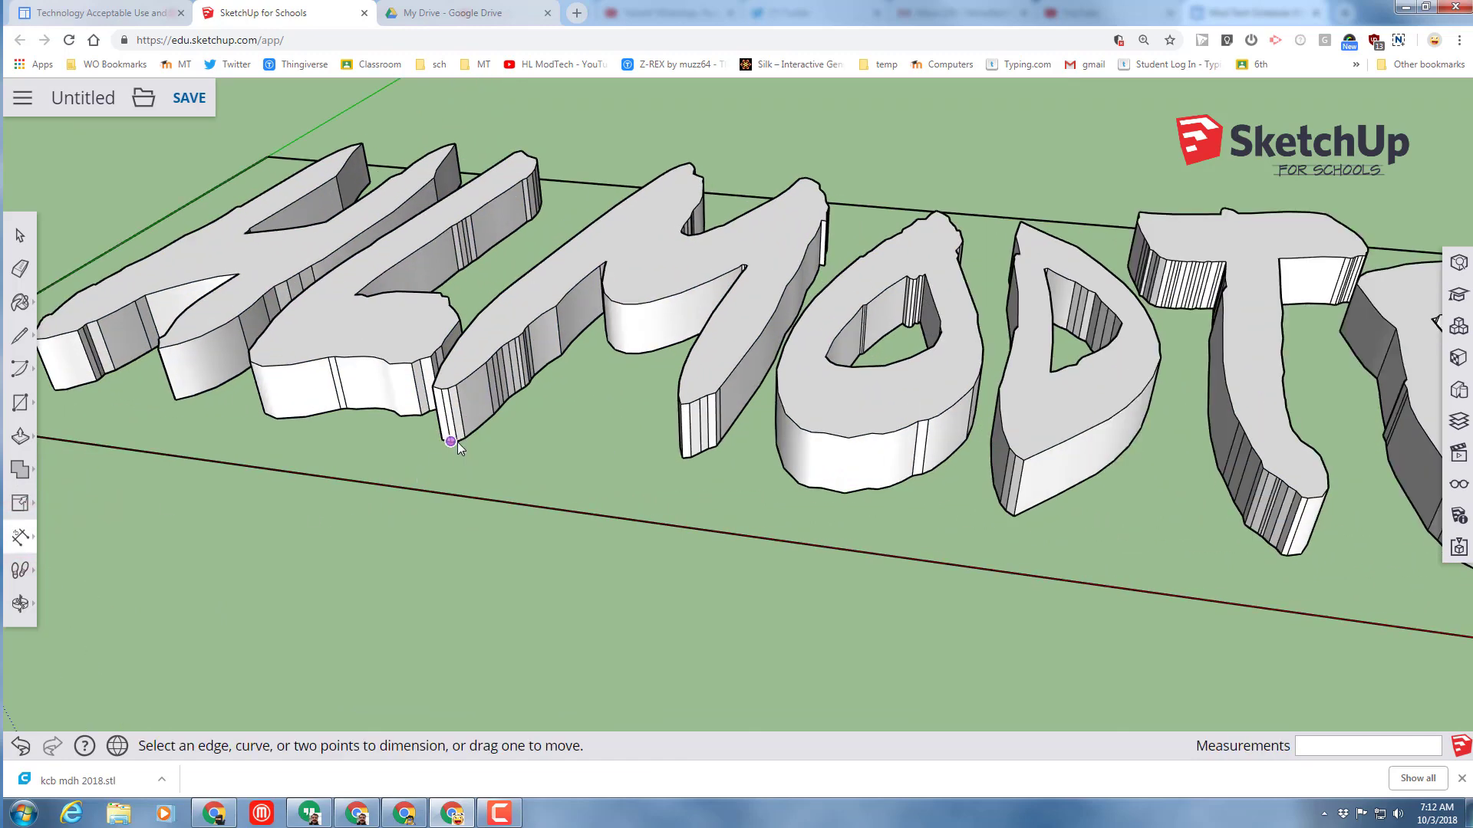
{"action": "left_click", "coordinate": [347, 407]}
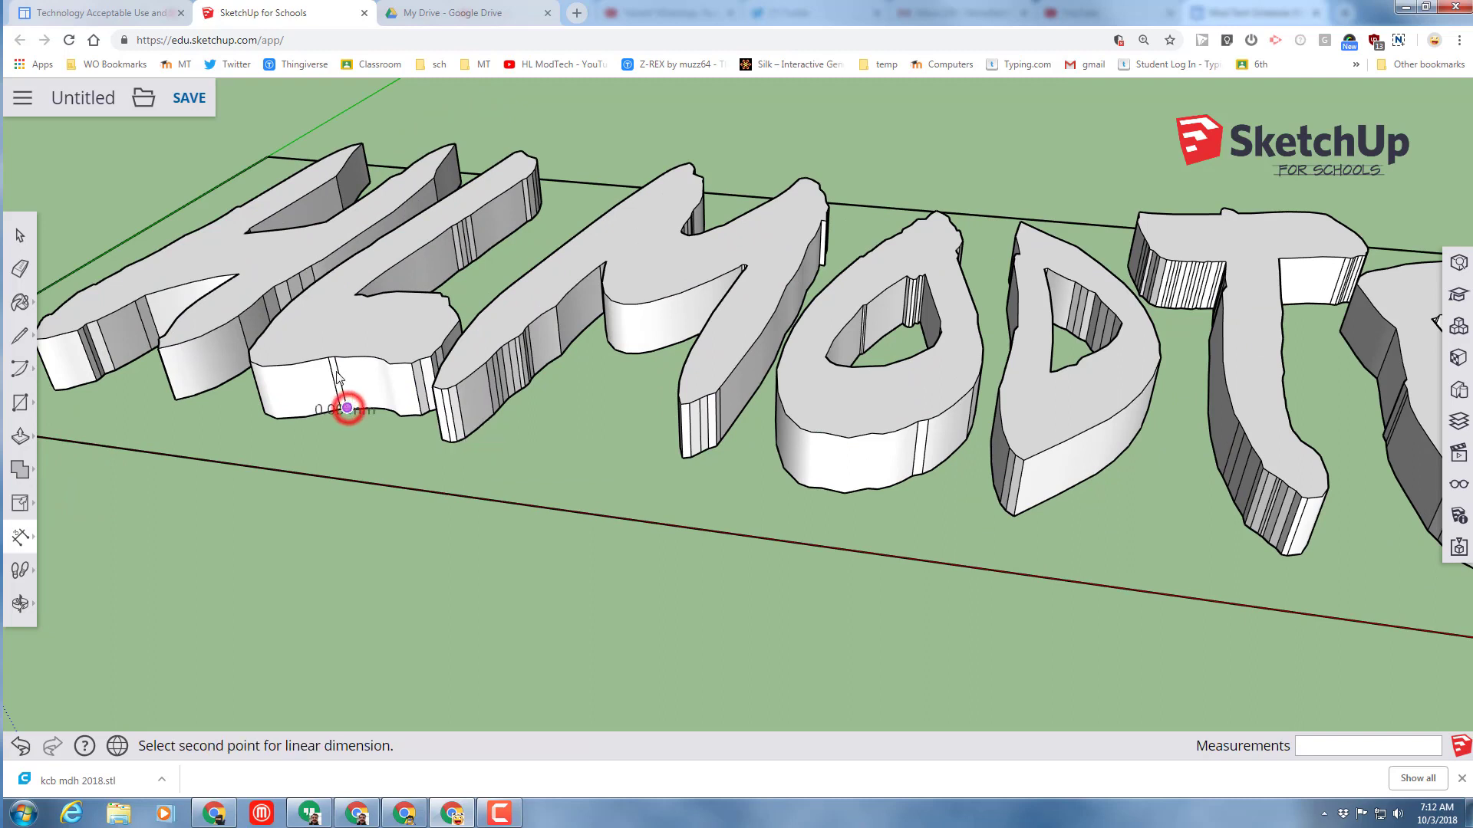
{"action": "left_click", "coordinate": [335, 357]}
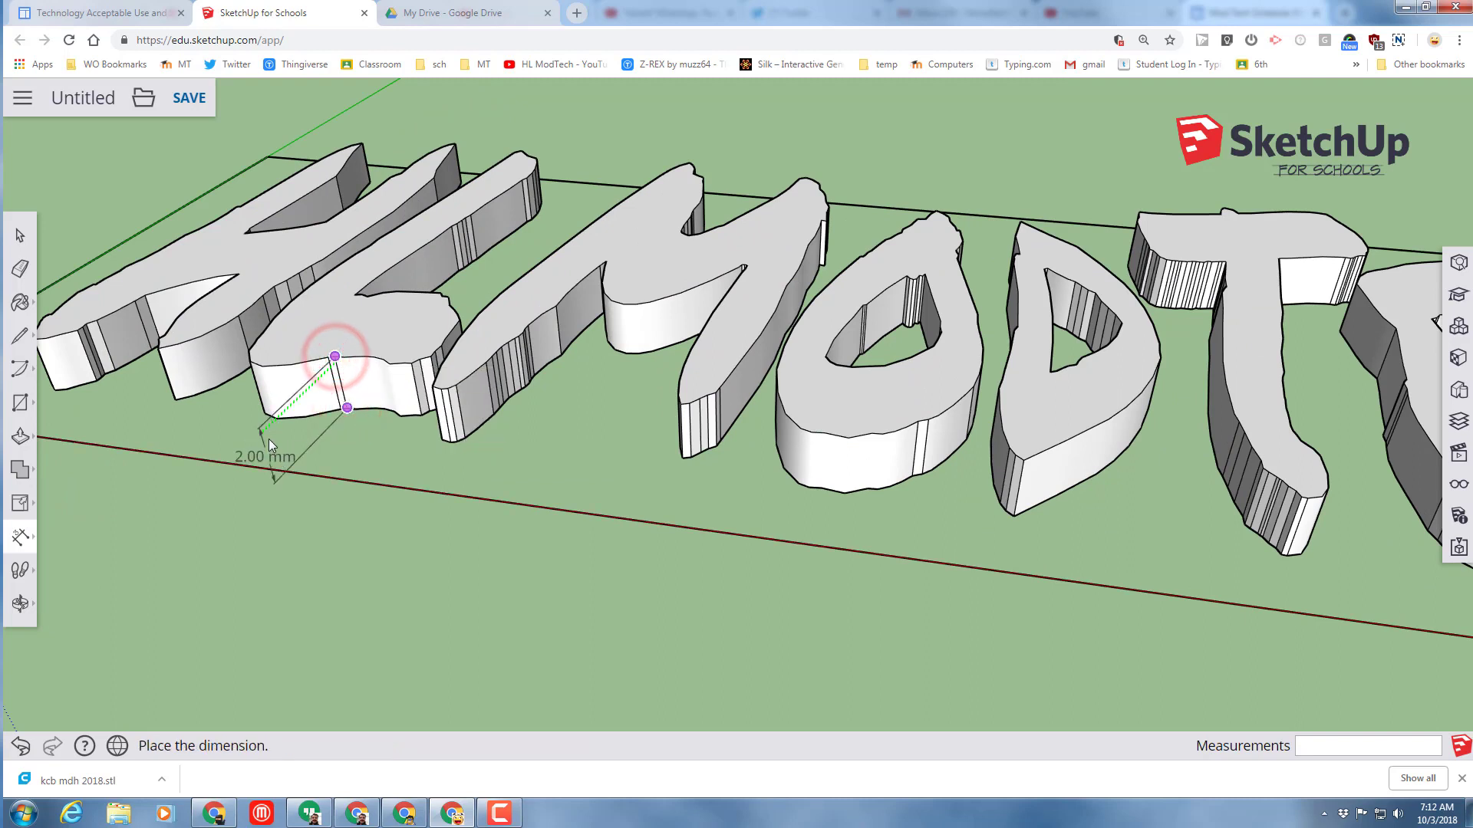
{"action": "left_click", "coordinate": [278, 425]}
{"action": "scroll", "coordinate": [269, 504], "scroll_direction": "down", "scroll_amount": 5}
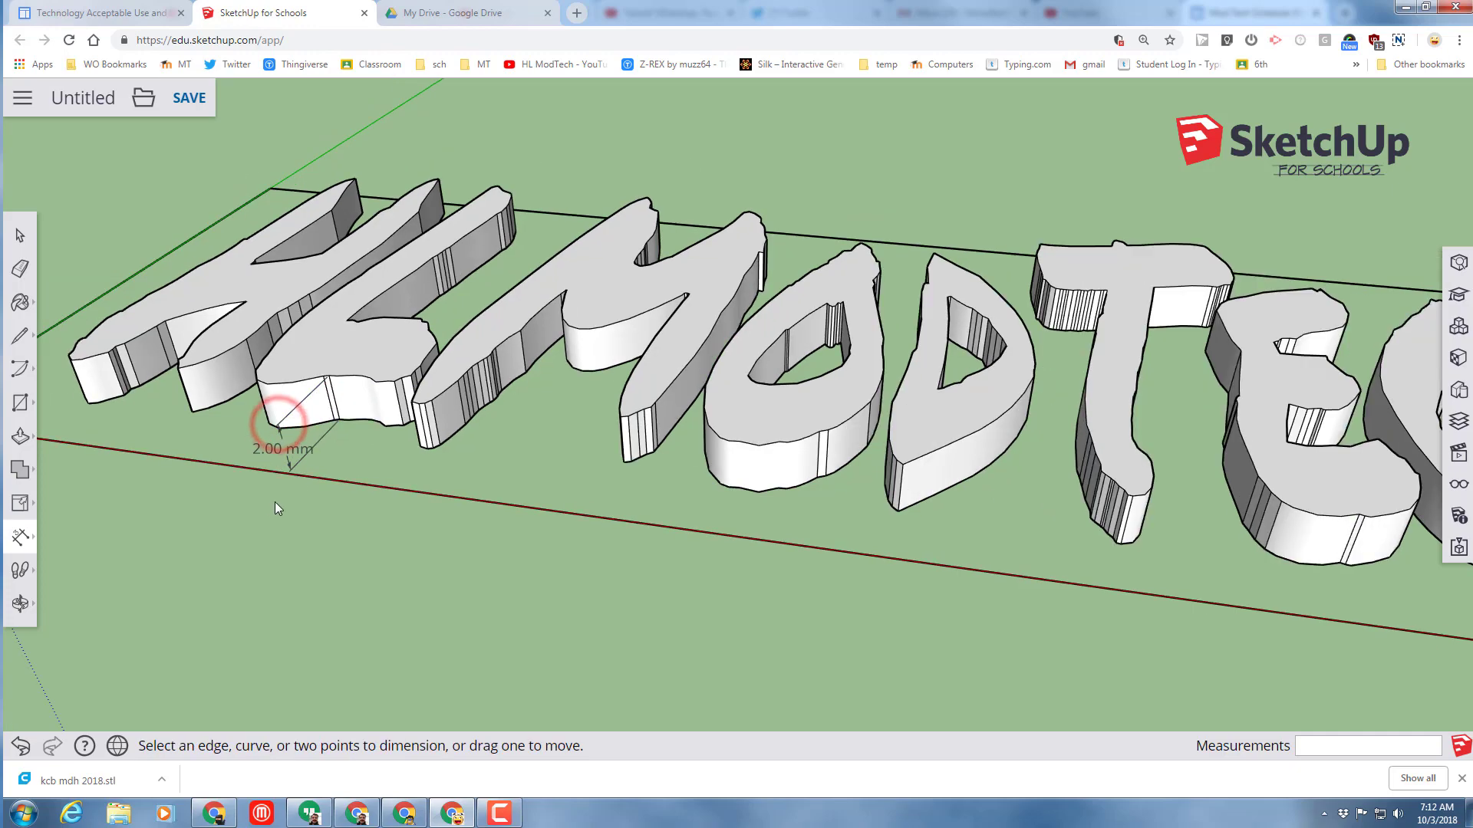
{"action": "middle_click_drag", "start_coordinate": [282, 529], "coordinate": [136, 445]}
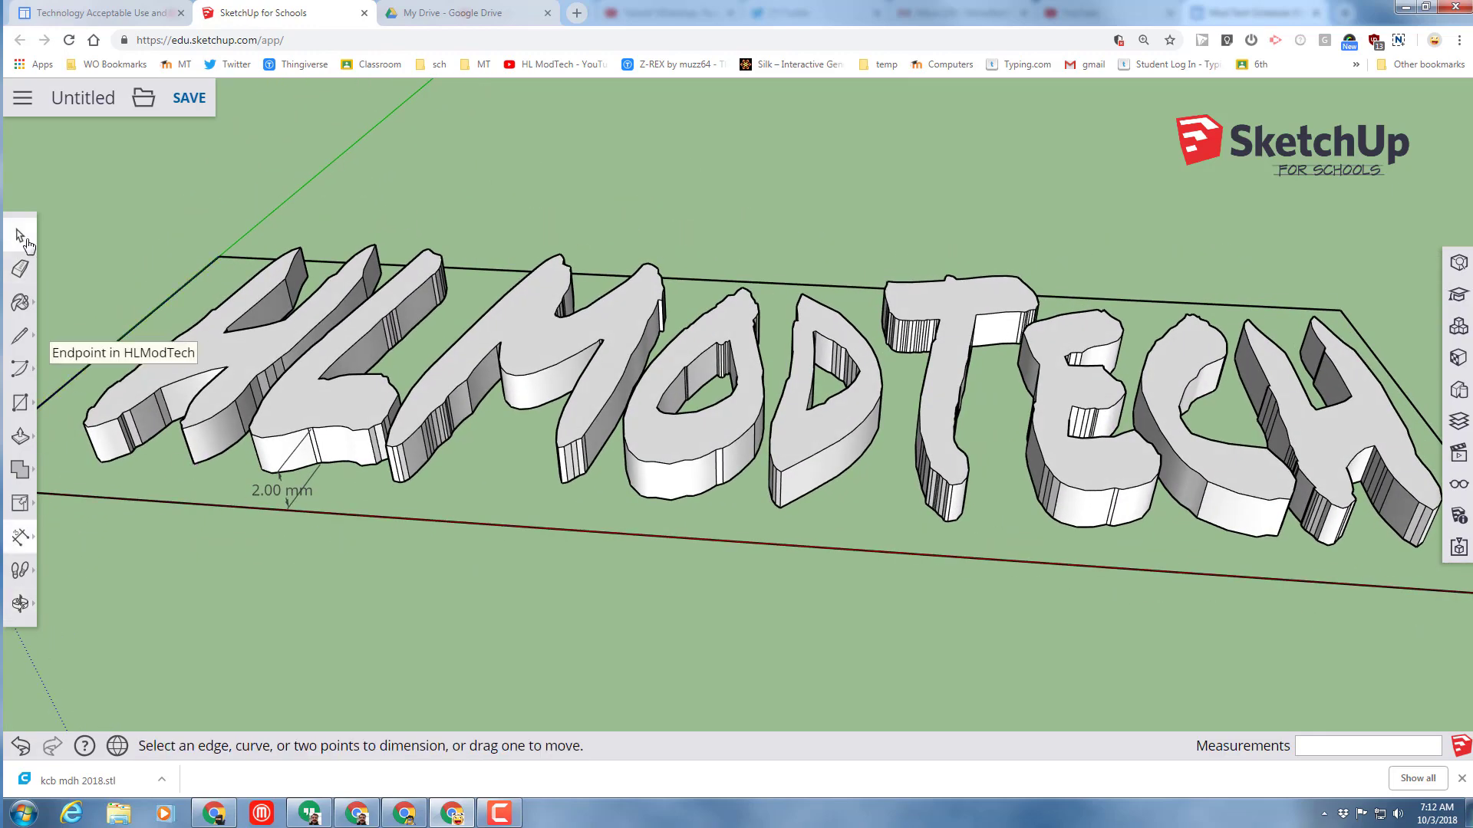
- Save the model as 'kcw mdh 2018' into the sketchup folder on Google Drive
{"action": "left_click", "coordinate": [190, 97]}
{"action": "double_click", "coordinate": [690, 418]}
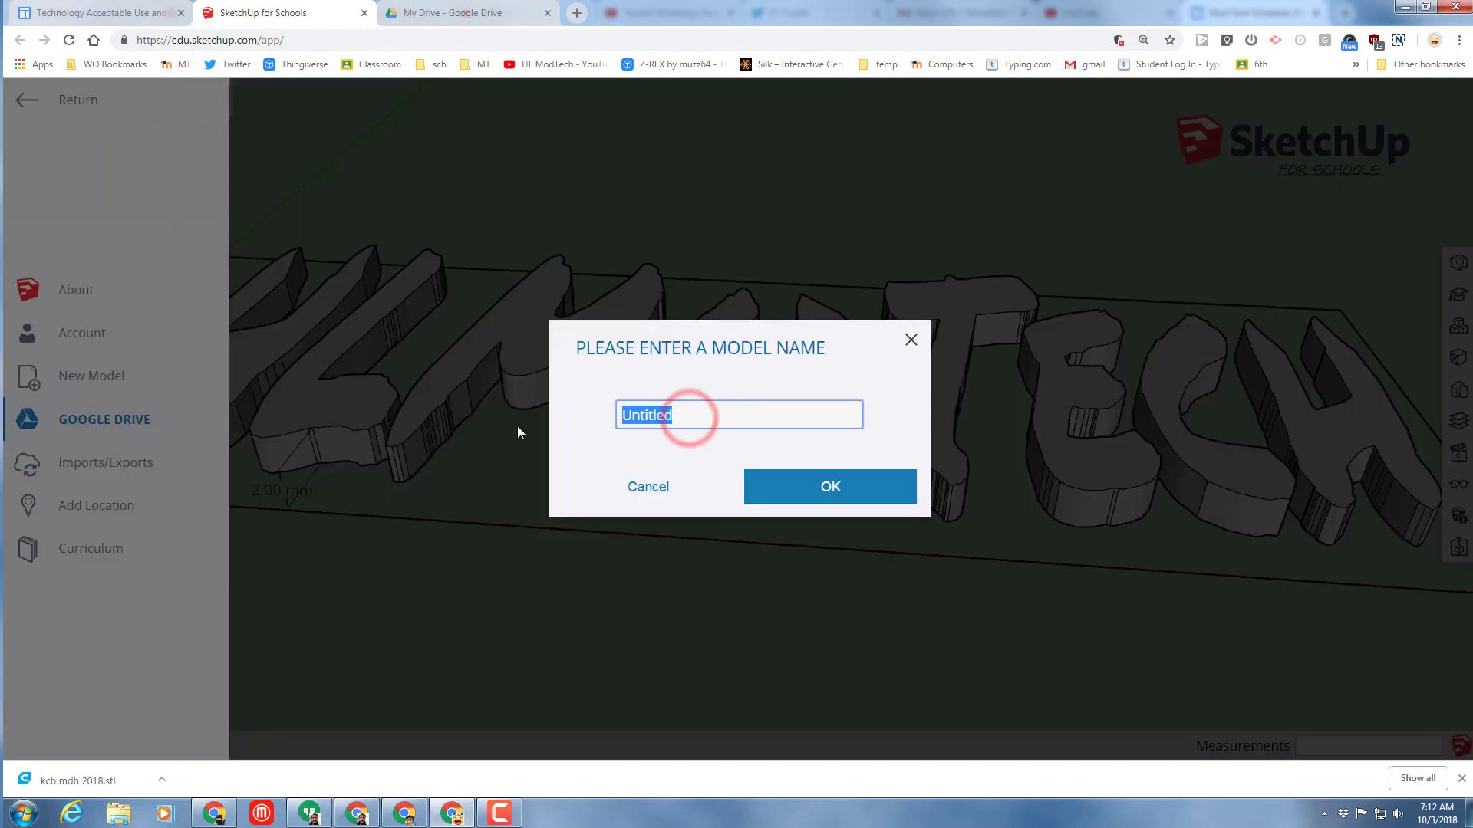
{"action": "type", "text": "kcw"}
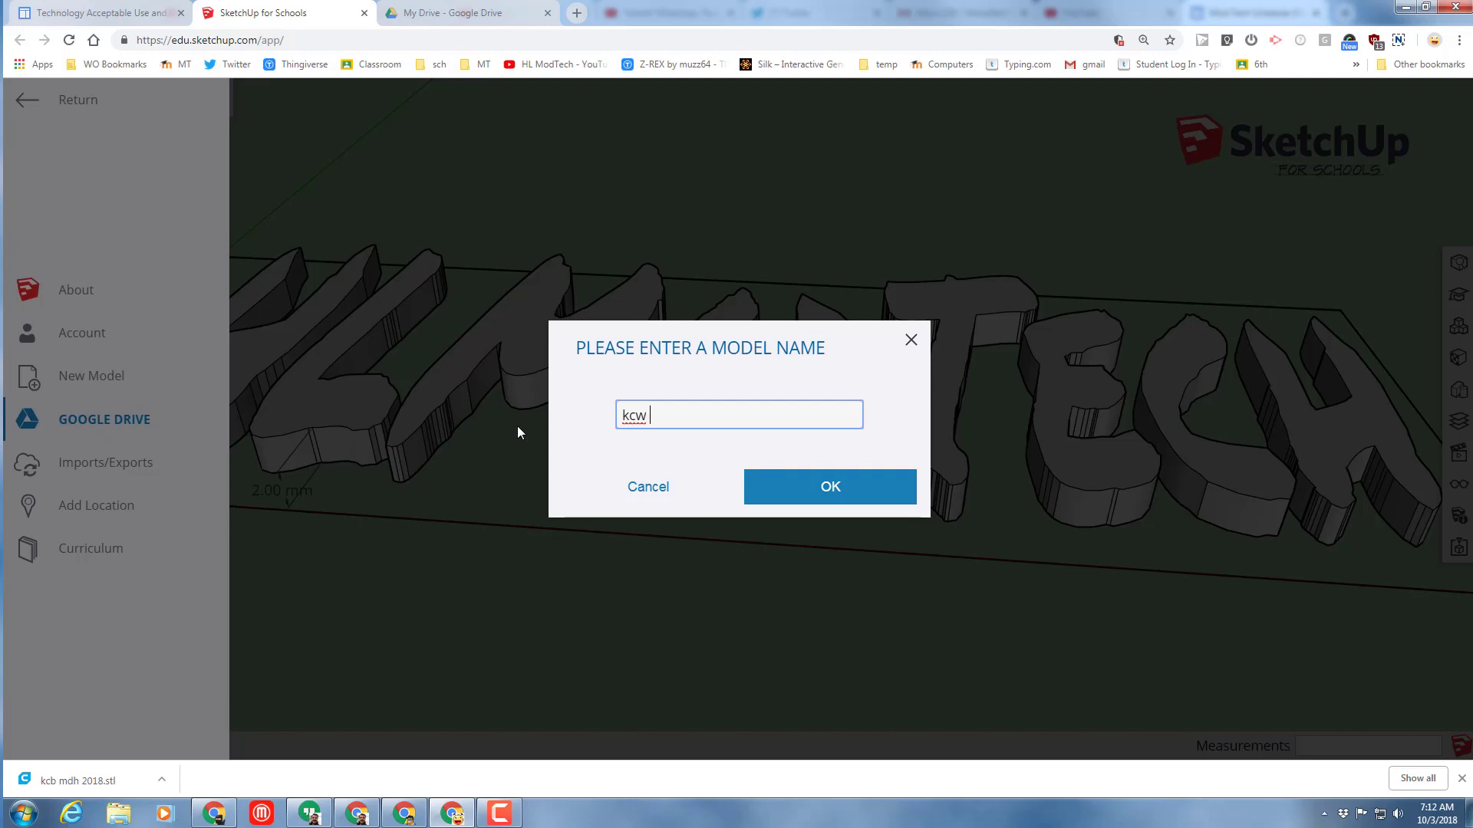
{"action": "type", "text": "mdh 2018"}
{"action": "left_click", "coordinate": [879, 489]}
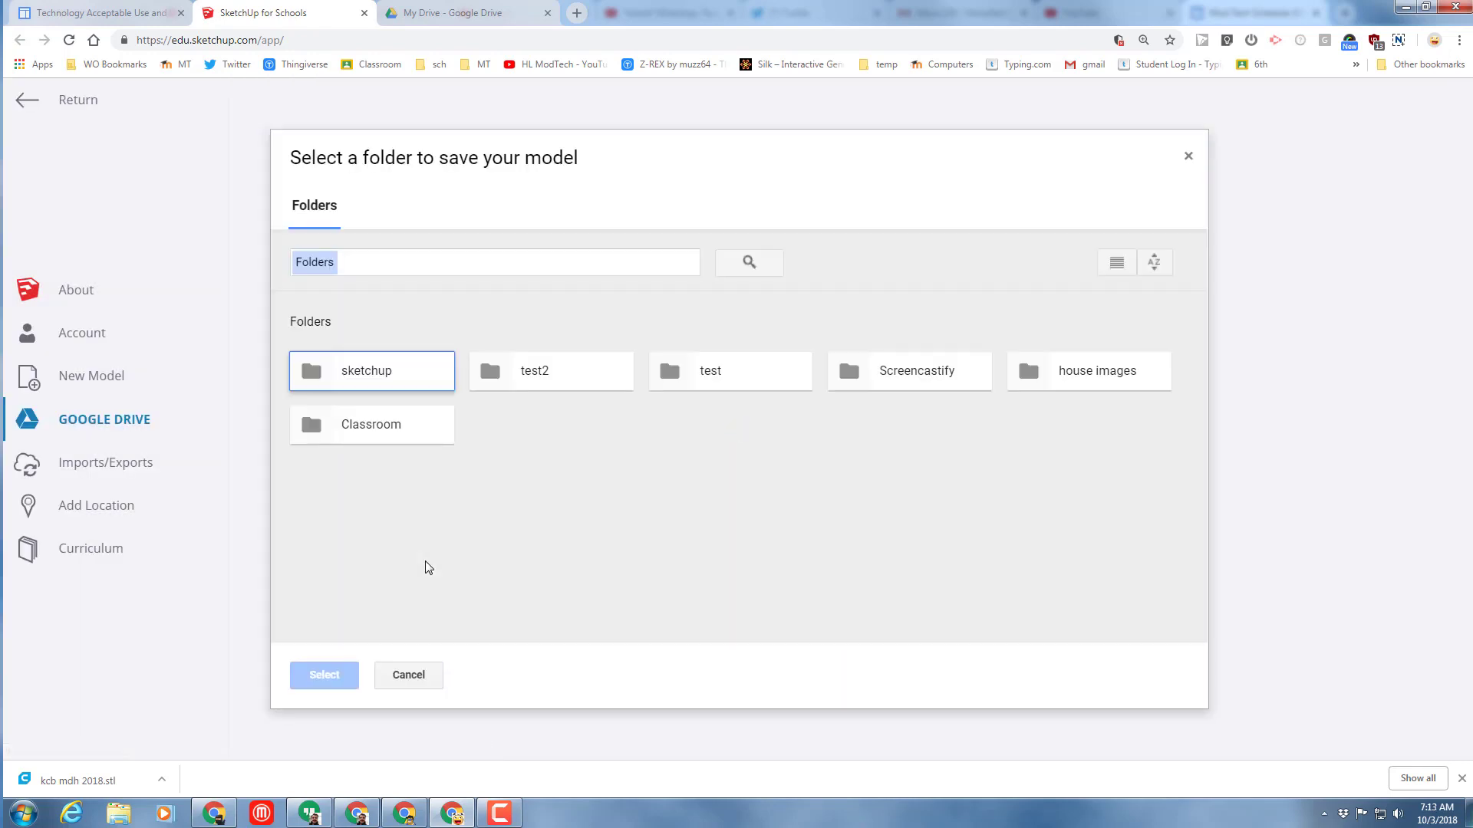
{"action": "left_click", "coordinate": [377, 374]}
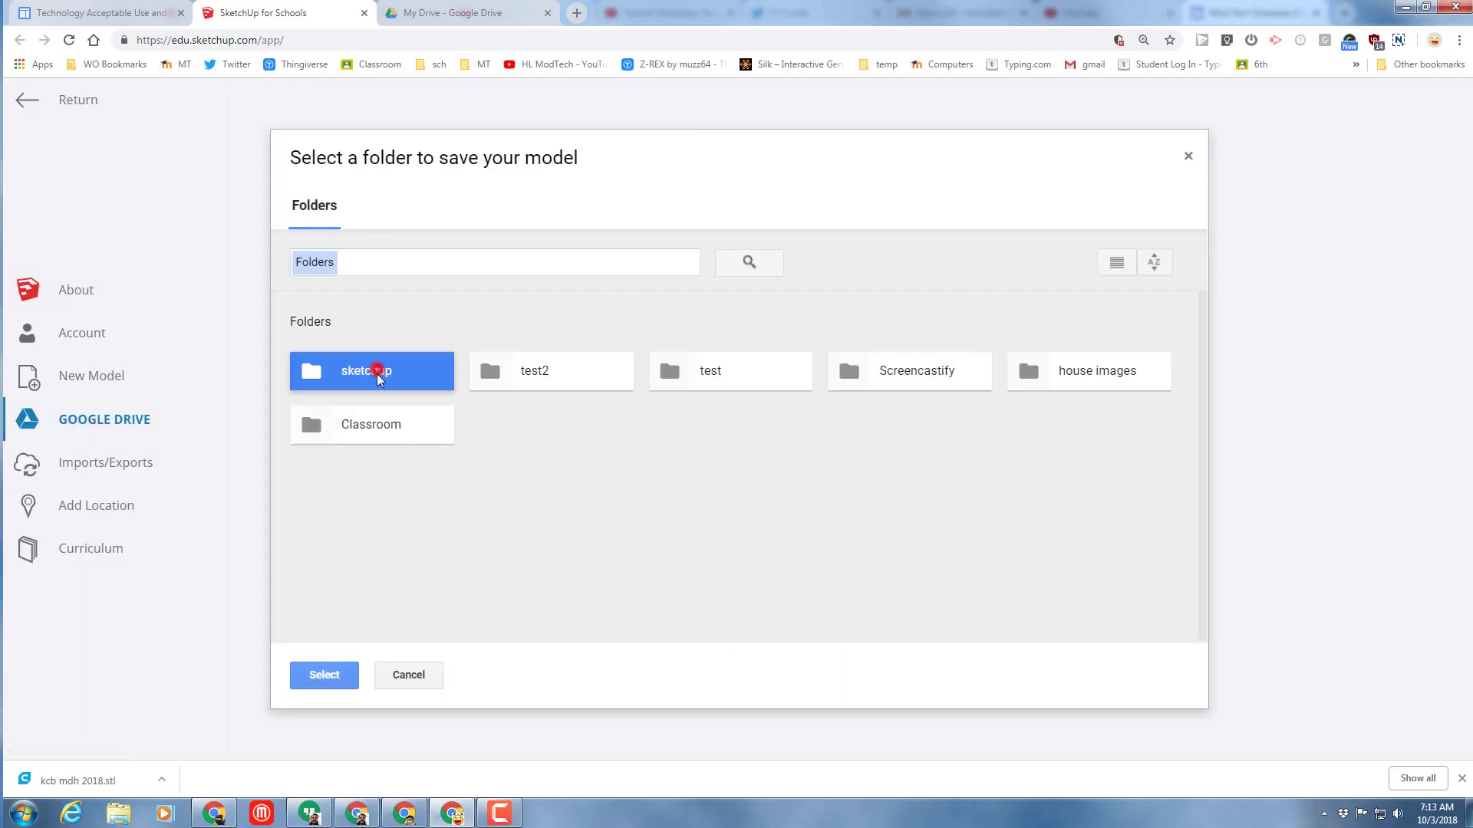
{"action": "left_click", "coordinate": [319, 677]}
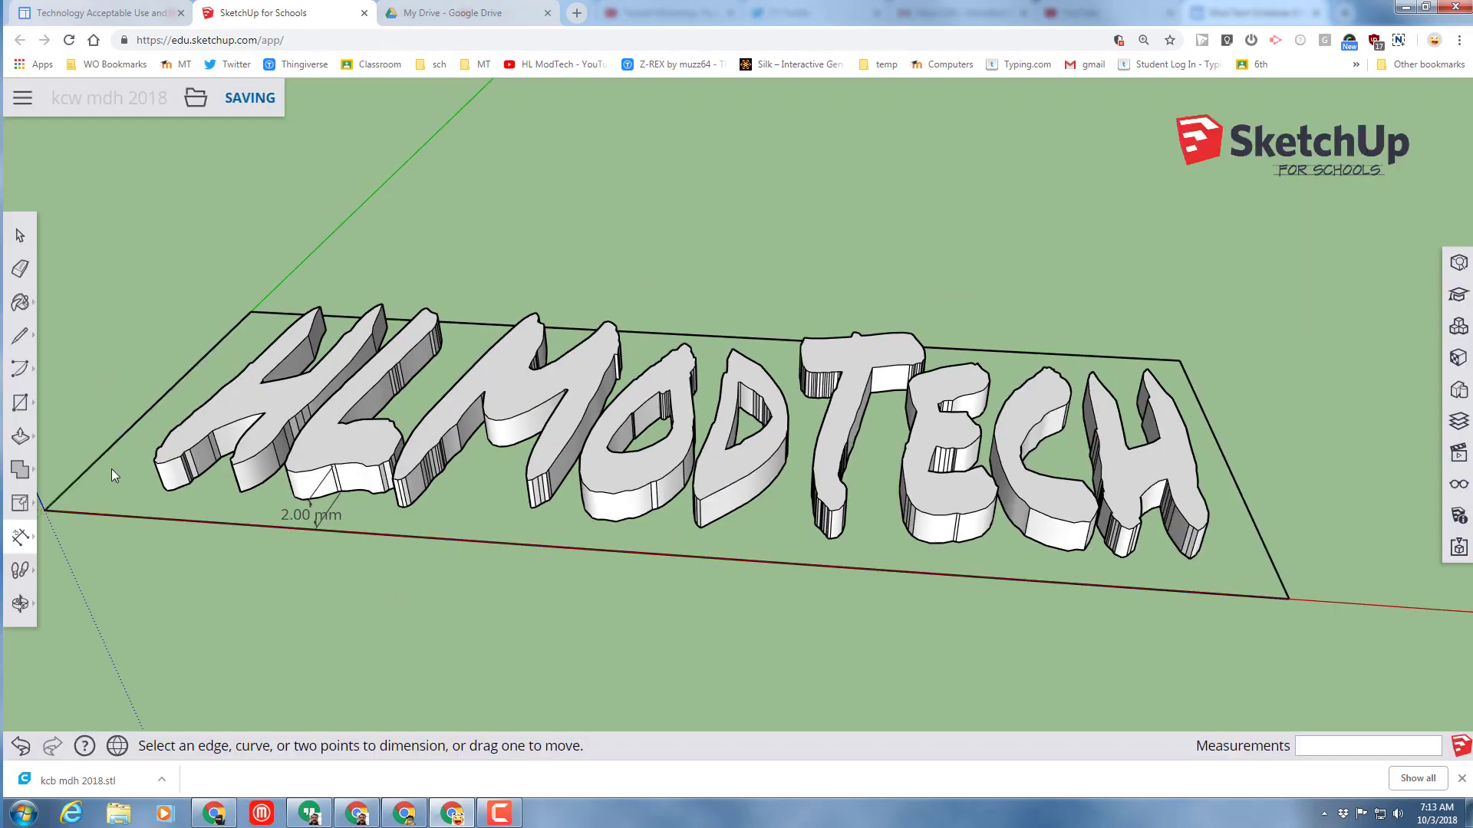
- Erase all four edges of the rectangle outline and re-save the model
{"action": "left_click", "coordinate": [22, 232]}
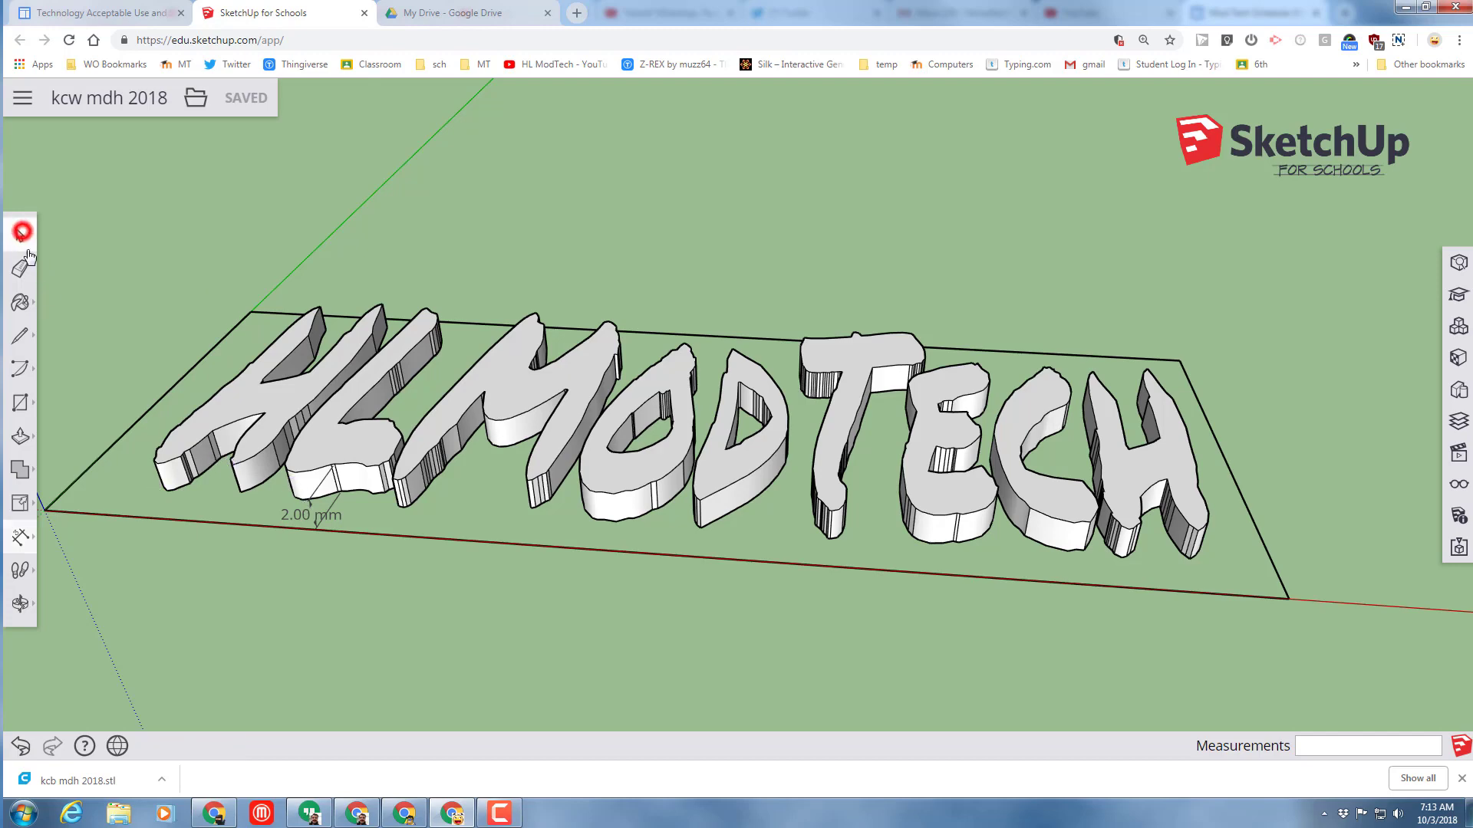
{"action": "left_click", "coordinate": [185, 520]}
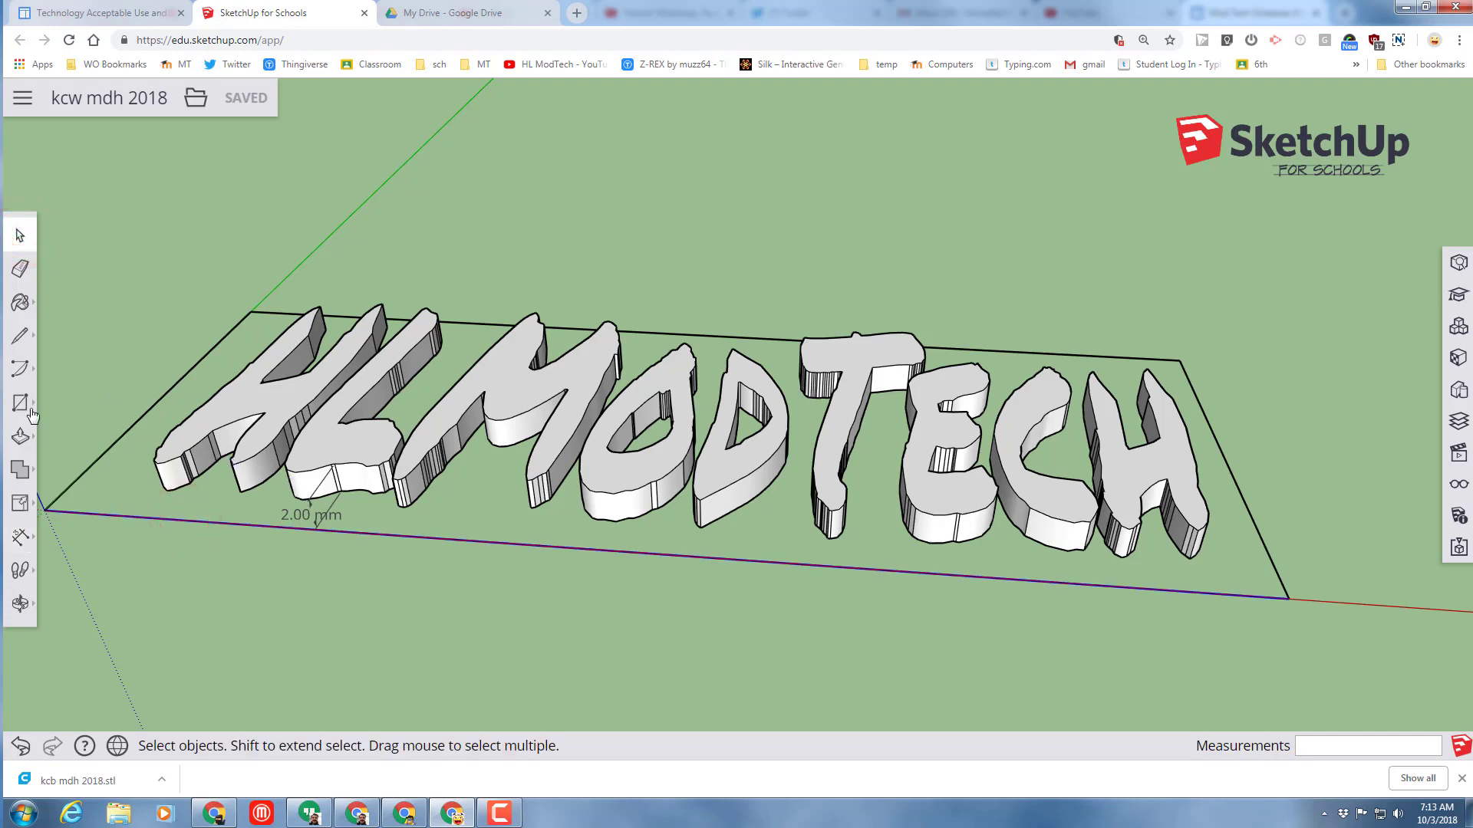
{"action": "left_click", "coordinate": [17, 272]}
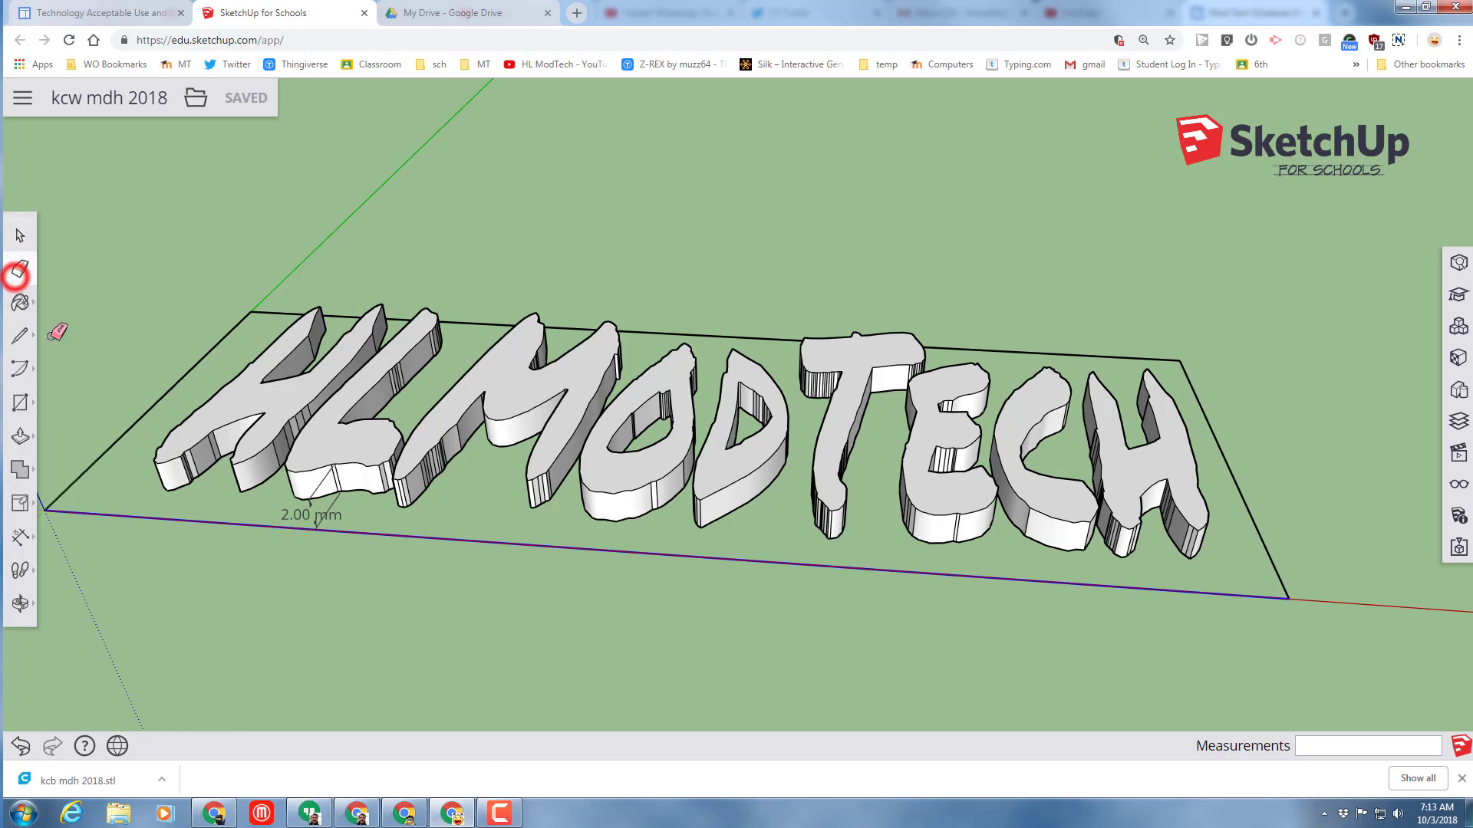
{"action": "left_click", "coordinate": [103, 457]}
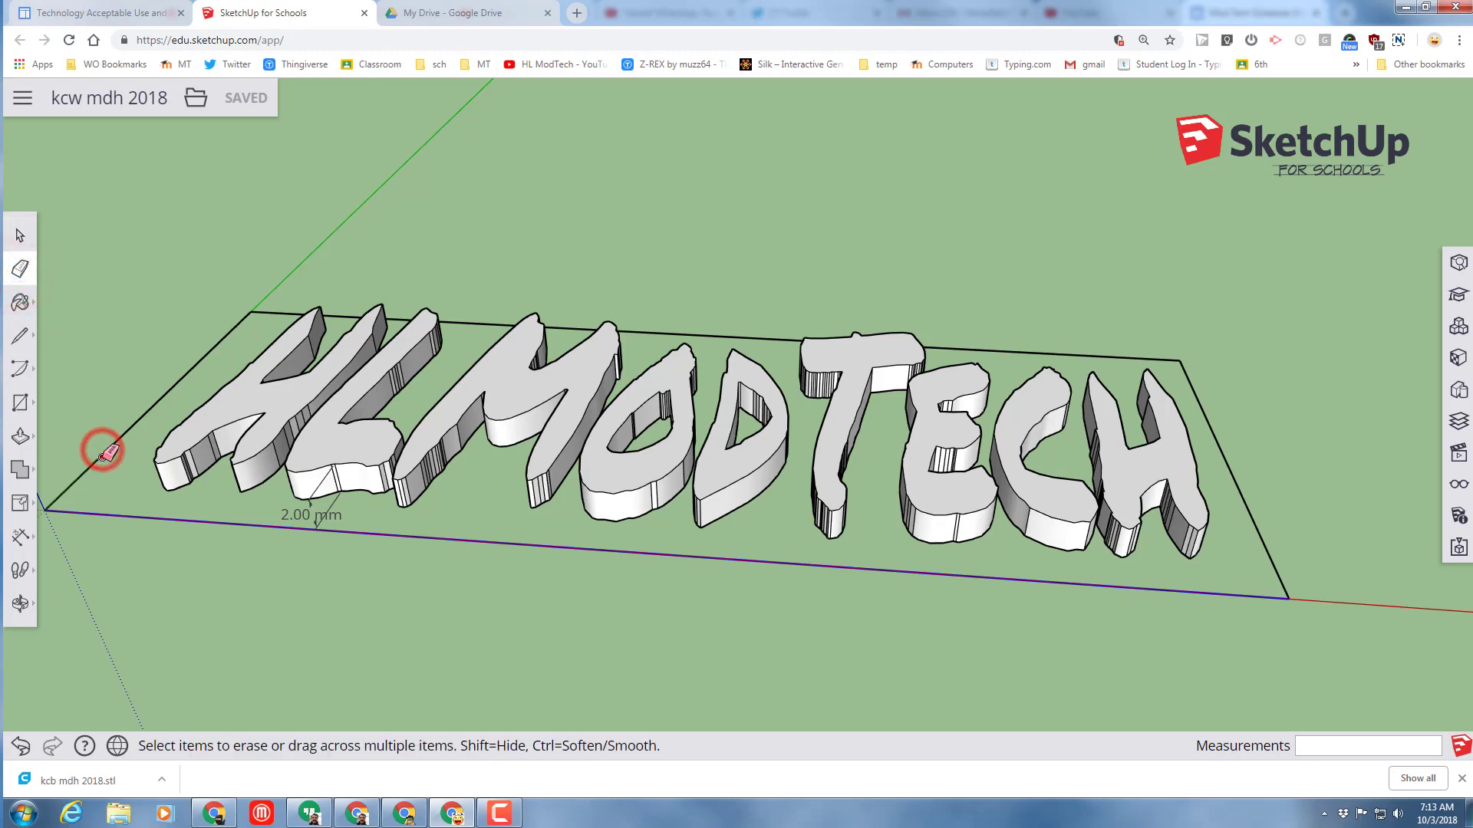
{"action": "left_click", "coordinate": [128, 516]}
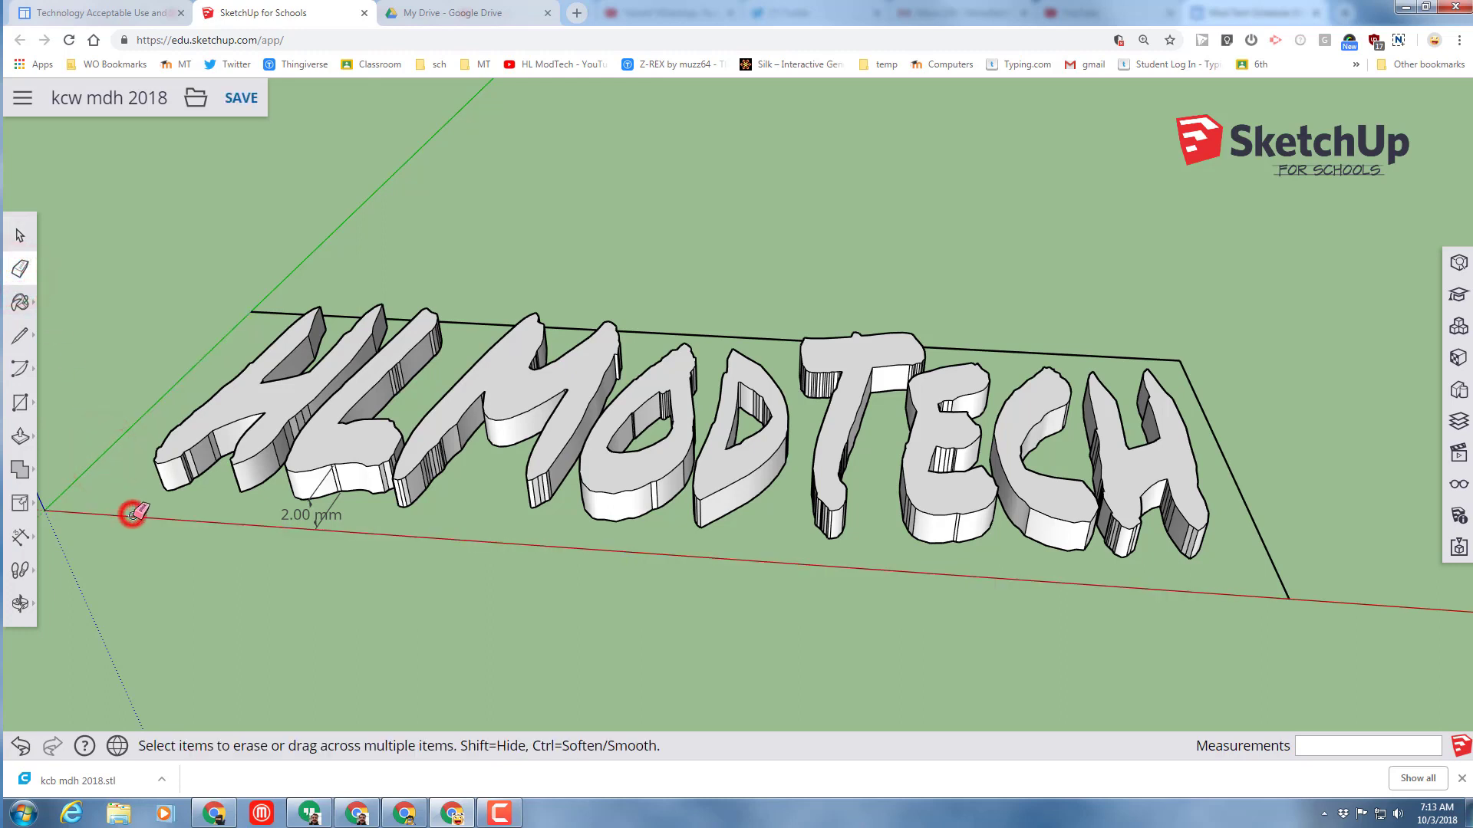
{"action": "left_click", "coordinate": [1257, 527]}
{"action": "left_click", "coordinate": [1160, 359]}
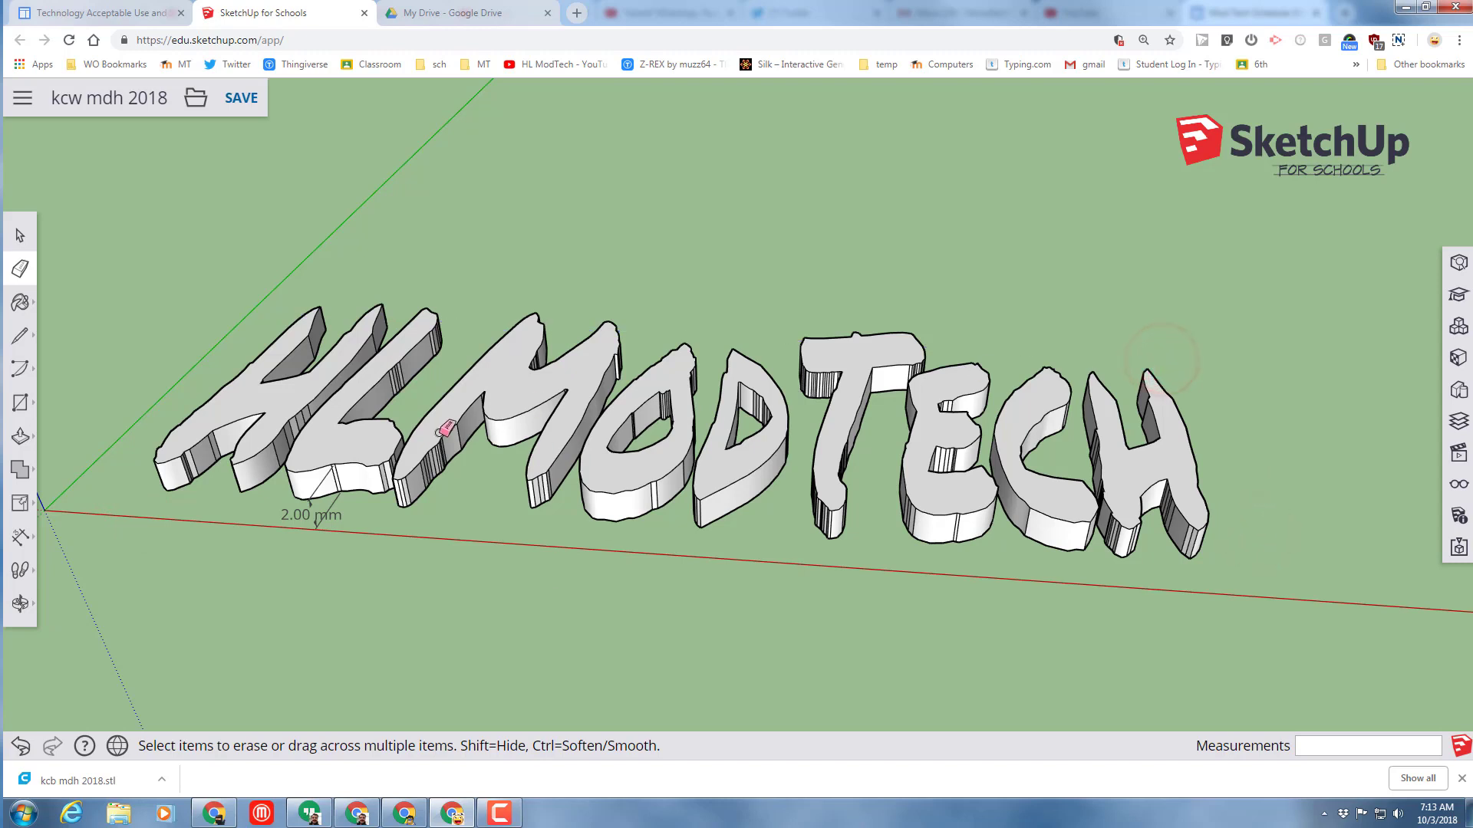
{"action": "left_click", "coordinate": [230, 103]}
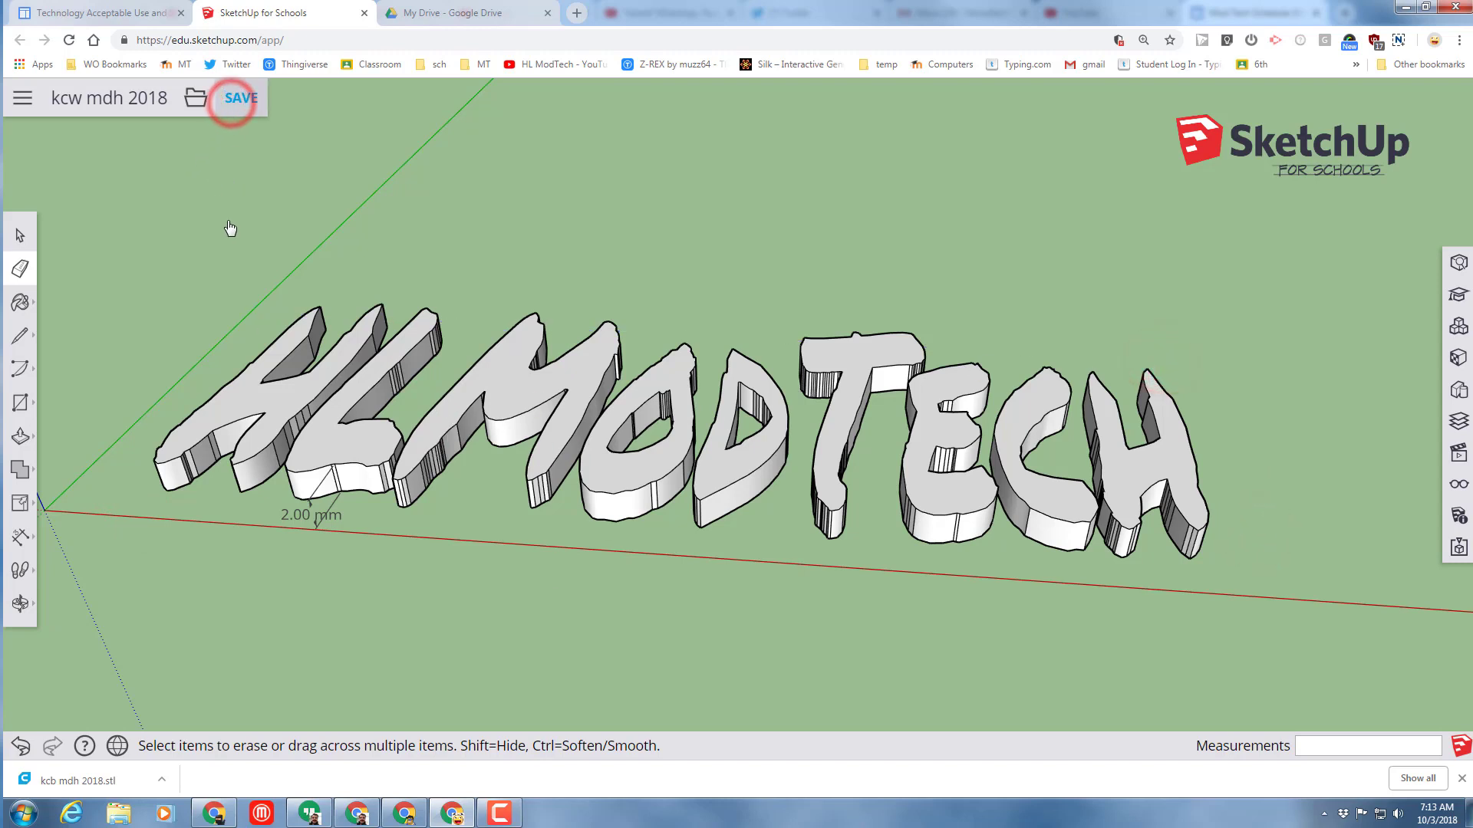
- Export the model as kcw mdh 2018.stl into the stl files folder
{"action": "left_click", "coordinate": [193, 110]}
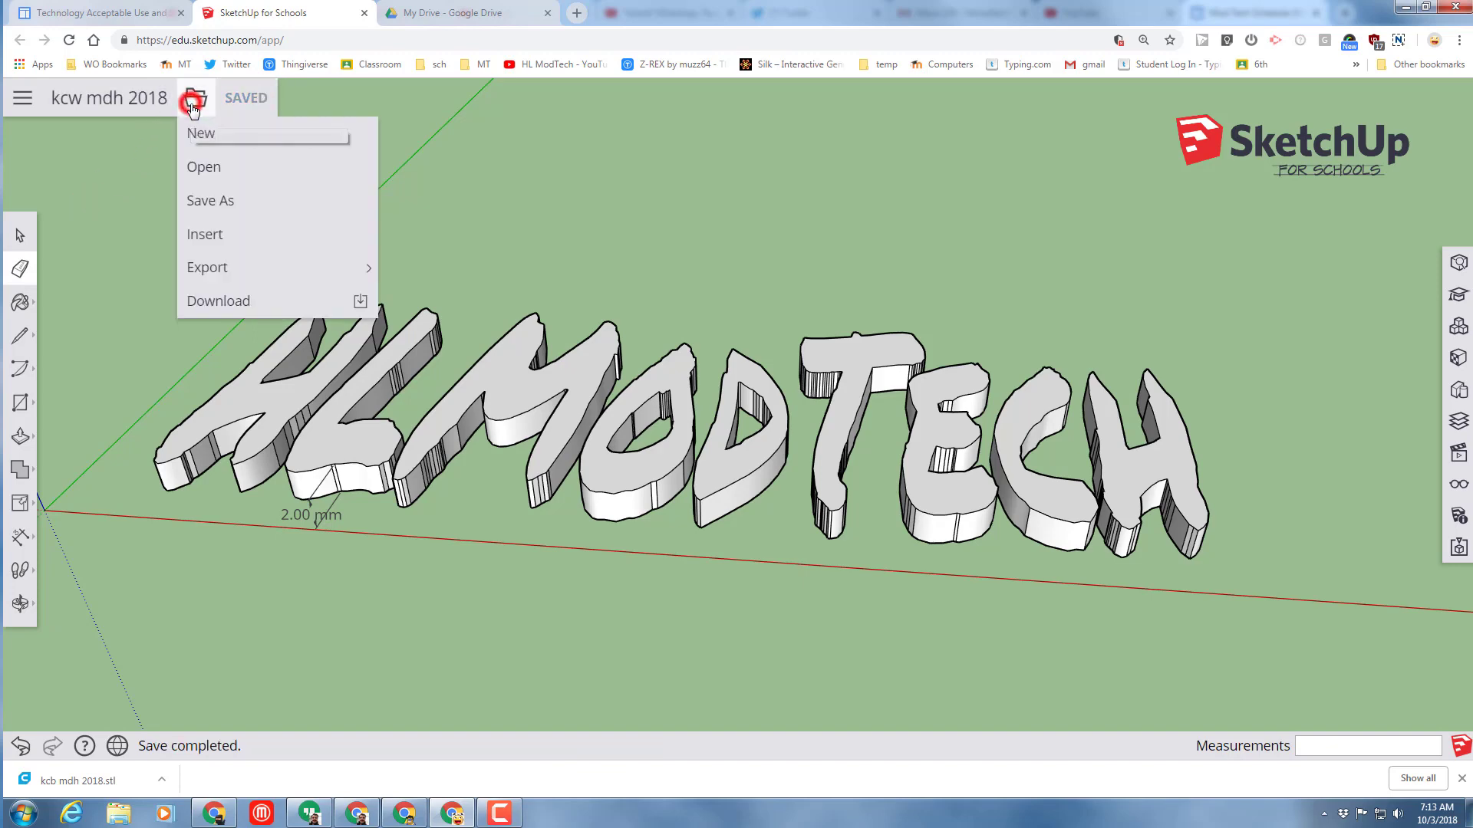
{"action": "mouse_move", "coordinate": [218, 277]}
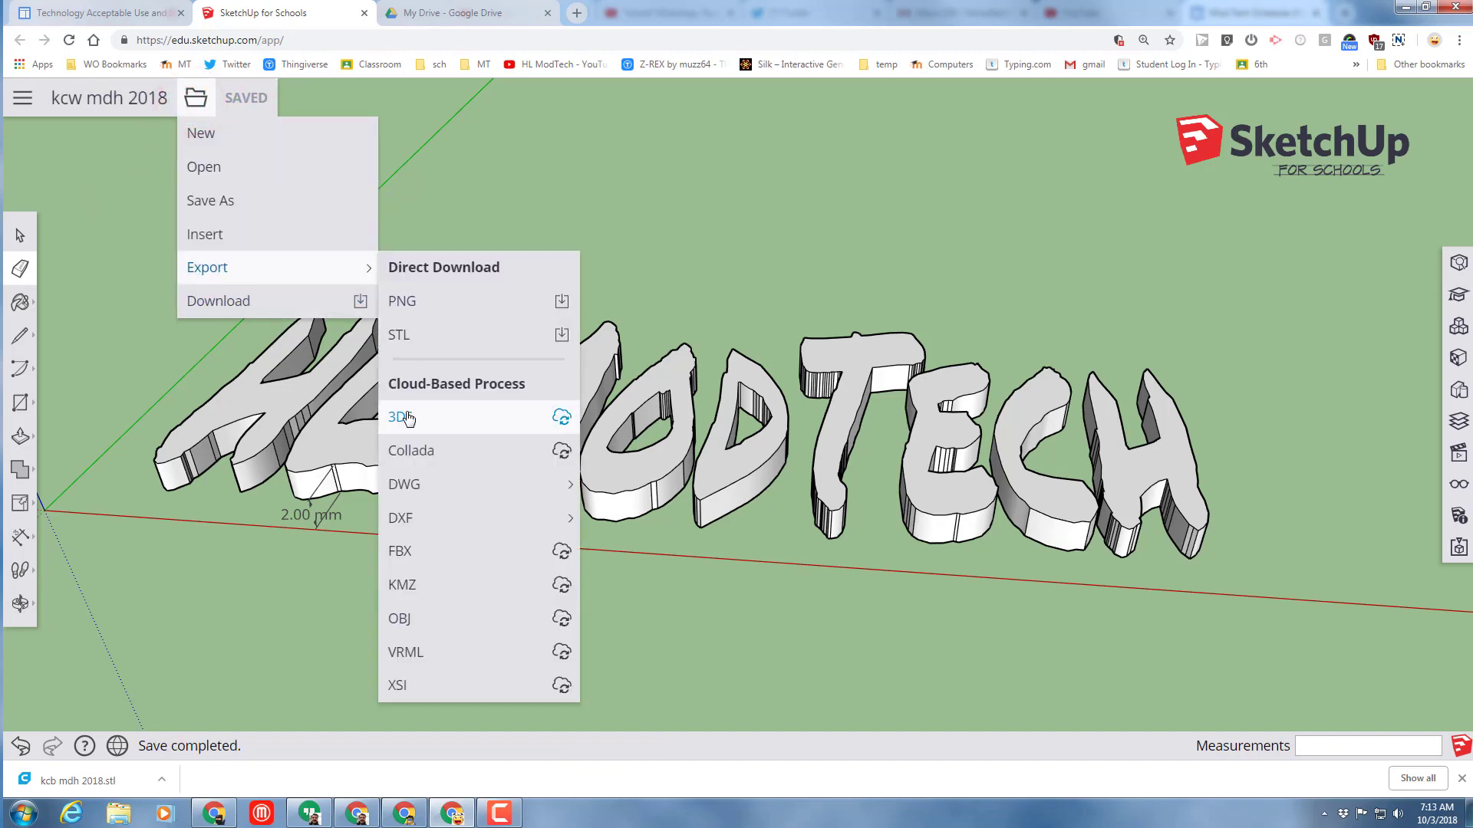
{"action": "left_click", "coordinate": [397, 335]}
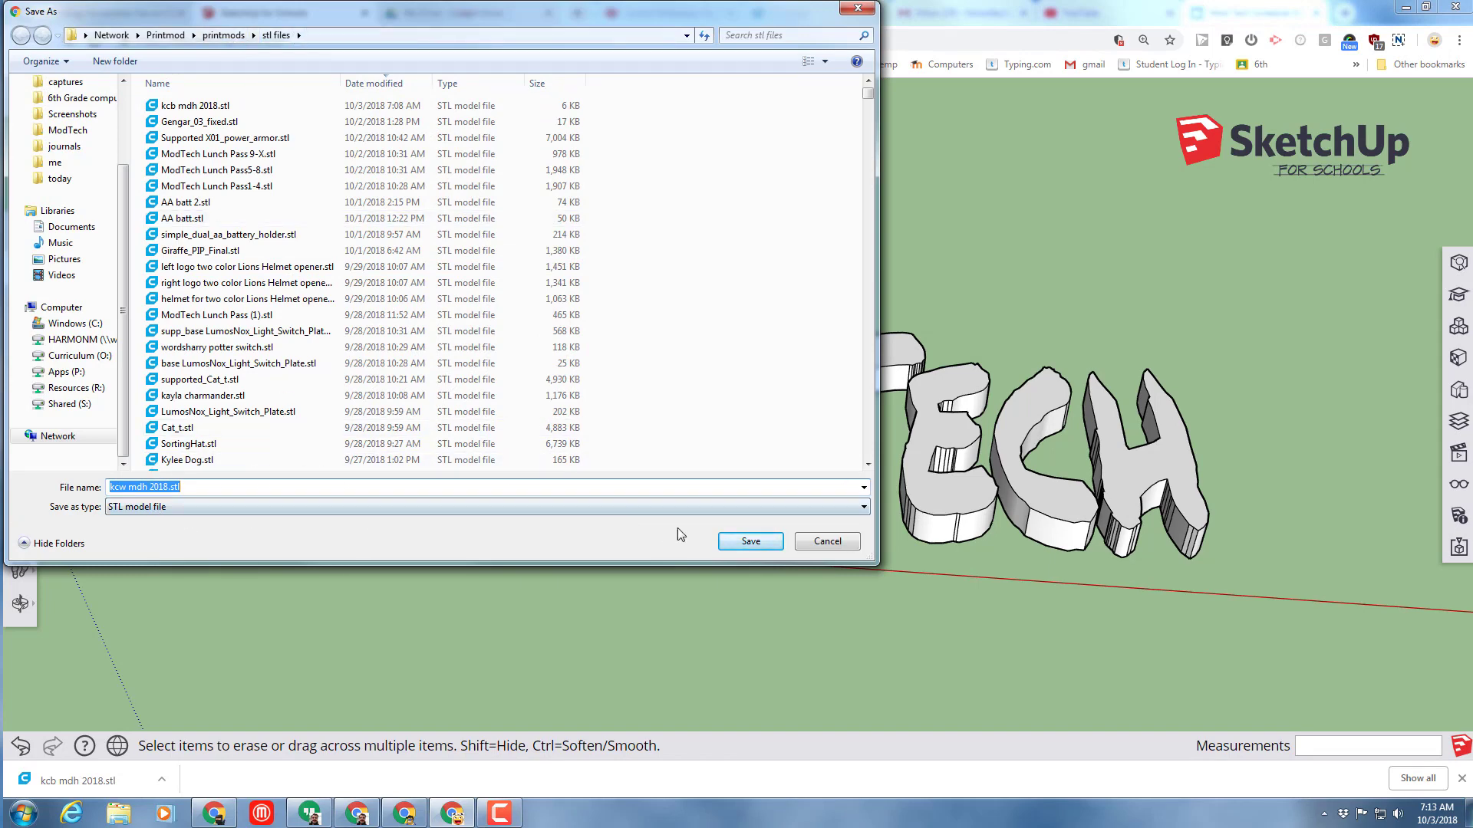
{"action": "left_click", "coordinate": [730, 543]}
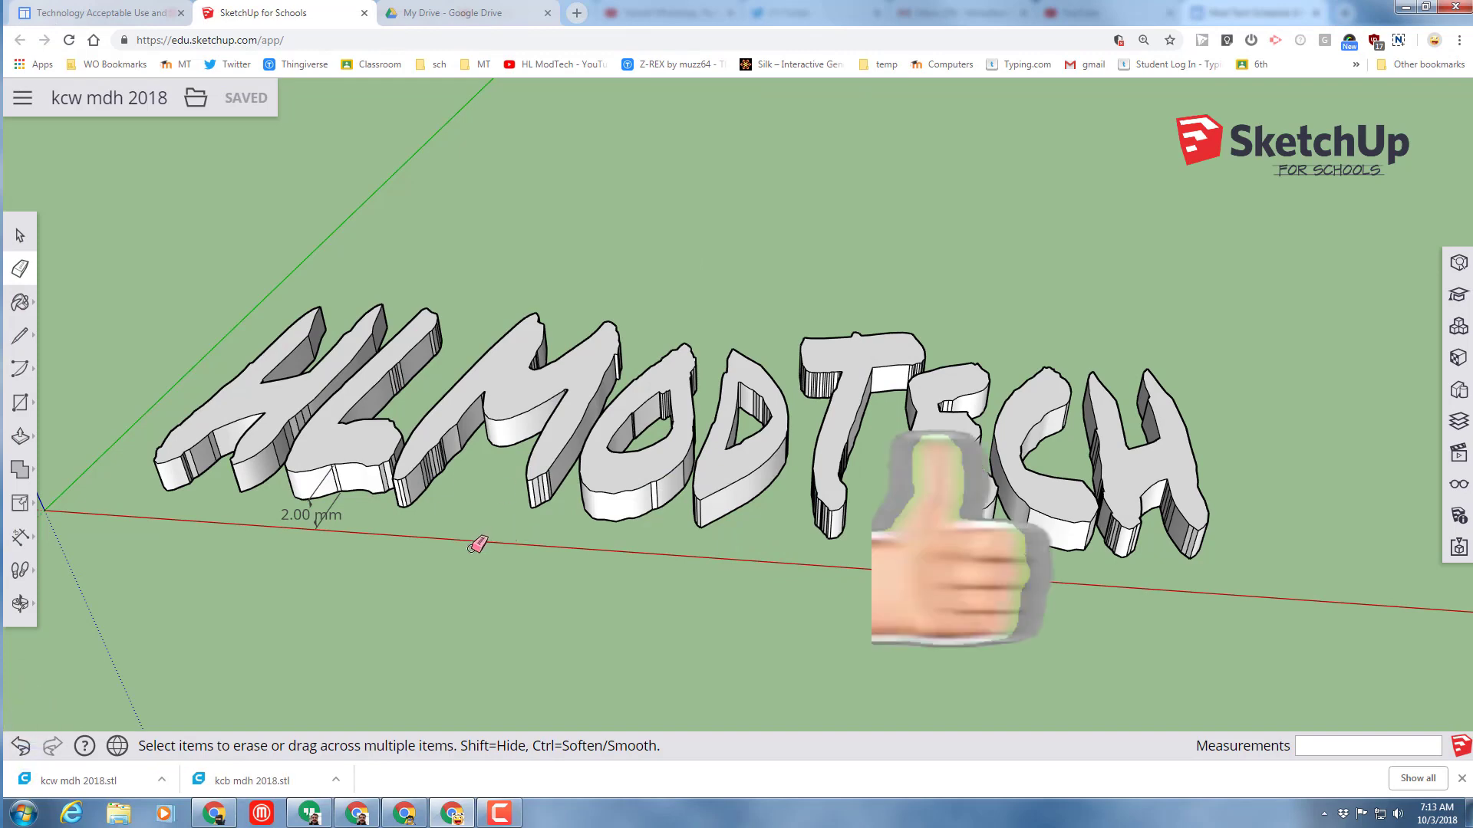
{"action": "key", "text": "o"}
{"action": "mouse_move", "coordinate": [376, 556]}
{"action": "left_mouse_down"}
{"action": "mouse_move", "coordinate": [535, 503]}
{"action": "mouse_move", "coordinate": [553, 445]}
{"action": "mouse_move", "coordinate": [521, 368]}
{"action": "left_mouse_up"}
{"action": "key", "text": "e"}
{"action": "middle_click_drag", "start_coordinate": [522, 368], "coordinate": [488, 400]}
{"action": "mouse_move", "coordinate": [495, 312]}
{"action": "middle_mouse_down"}
{"action": "mouse_move", "coordinate": [494, 375]}
{"action": "mouse_move", "coordinate": [508, 376]}
{"action": "middle_mouse_up"}
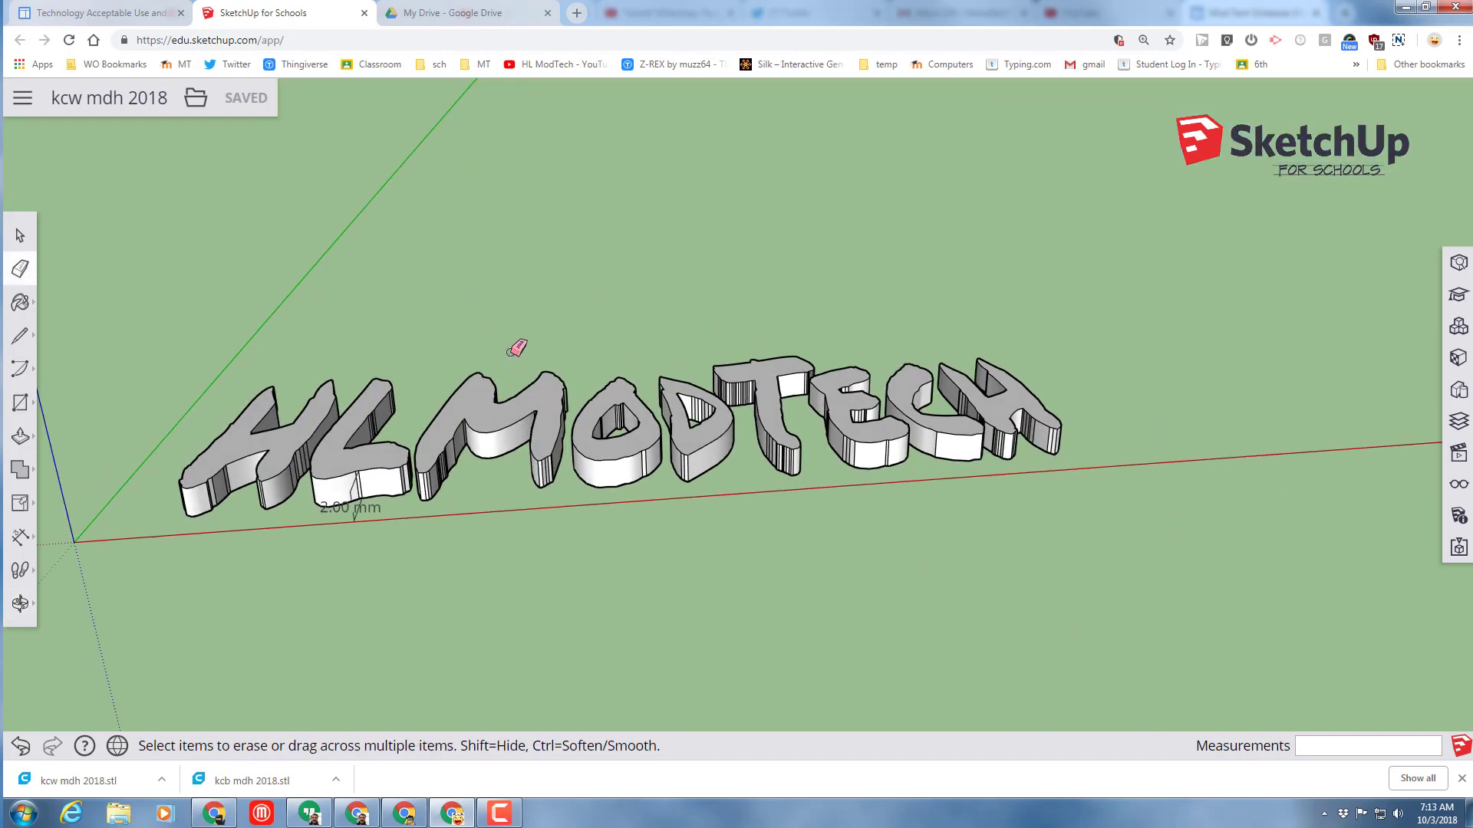
{"action": "key", "text": "o"}
{"action": "mouse_move", "coordinate": [509, 342]}
{"action": "left_mouse_down"}
{"action": "mouse_move", "coordinate": [700, 352]}
{"action": "mouse_move", "coordinate": [427, 582]}
{"action": "mouse_move", "coordinate": [645, 491]}
{"action": "mouse_move", "coordinate": [599, 460]}
{"action": "mouse_move", "coordinate": [583, 490]}
{"action": "left_mouse_up"}
{"action": "key", "text": "e"}
{"action": "middle_click_drag", "start_coordinate": [583, 491], "coordinate": [577, 506]}
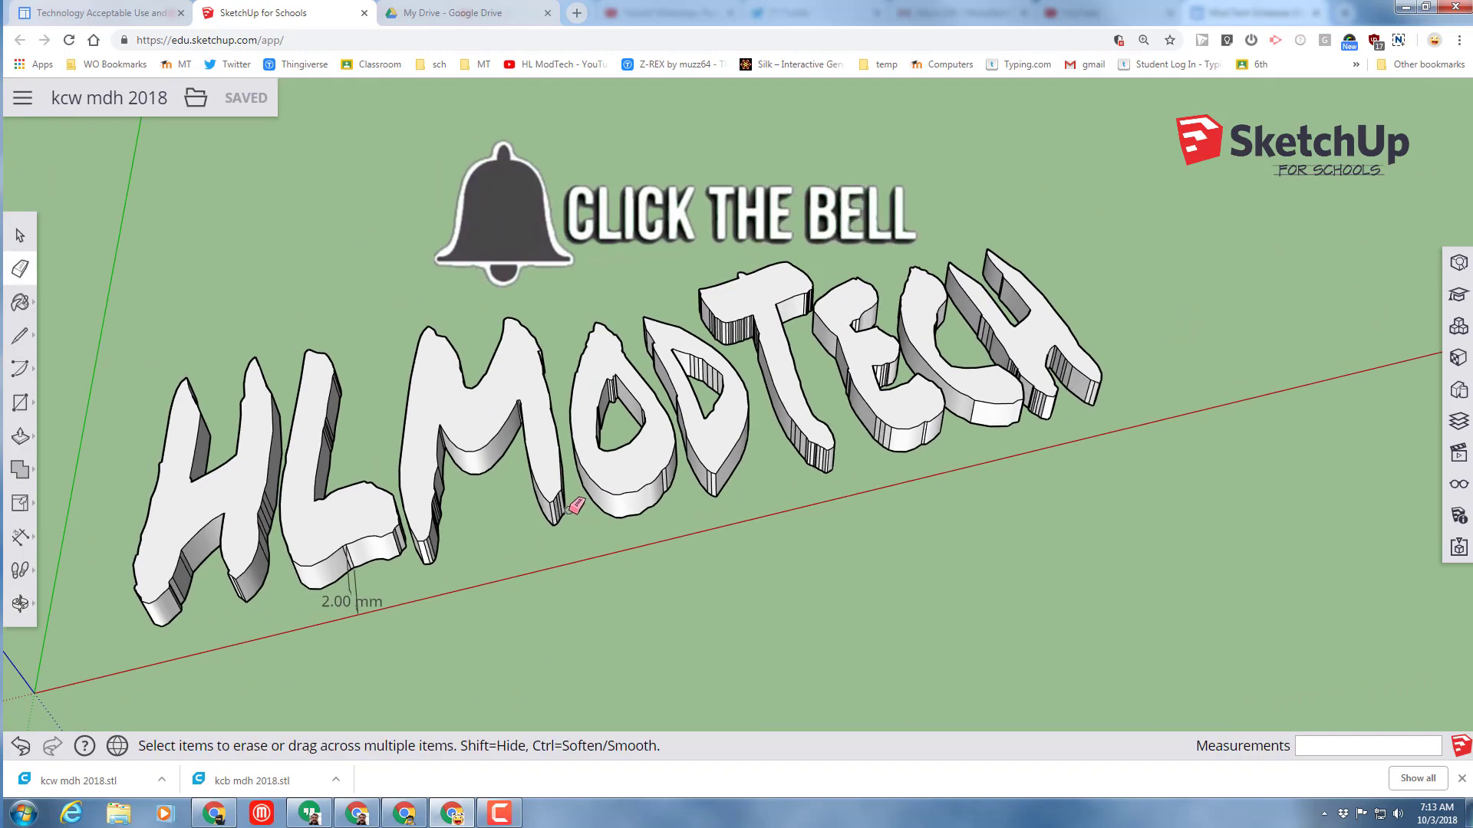
{"action": "scroll", "coordinate": [574, 506], "scroll_direction": "up", "scroll_amount": 2}
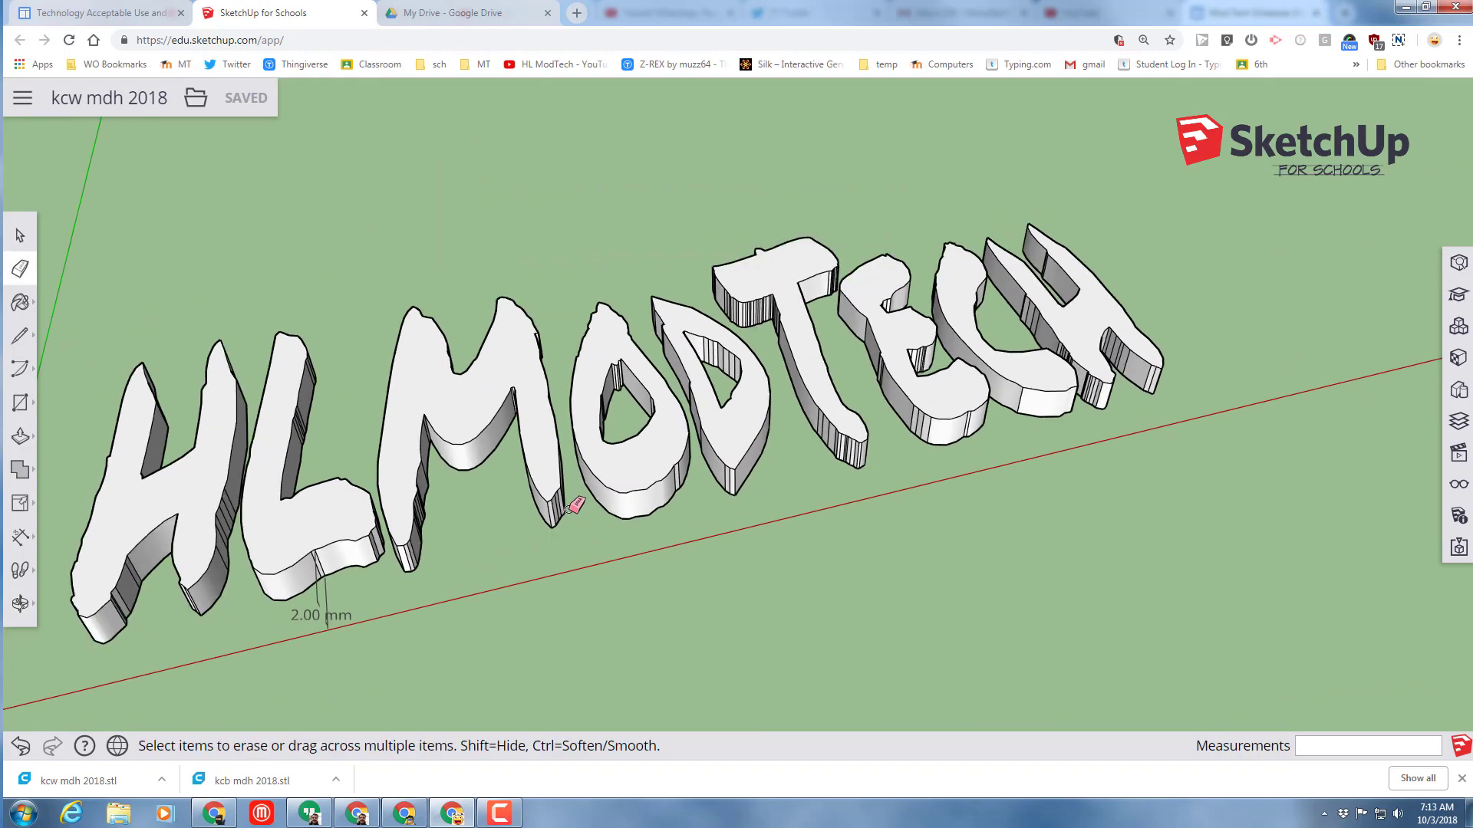
{"action": "scroll", "coordinate": [573, 506], "scroll_direction": "down", "scroll_amount": 1}
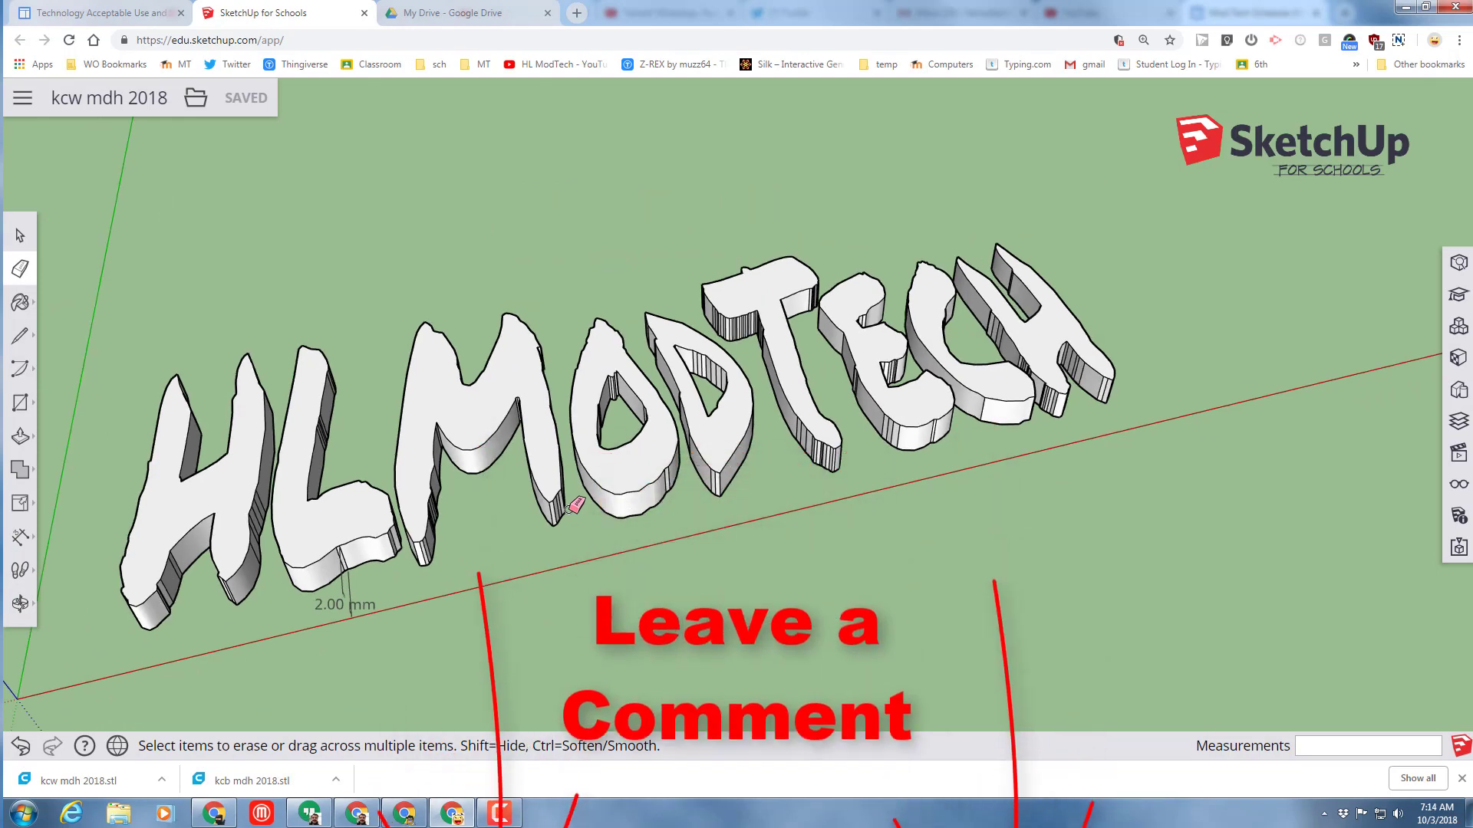